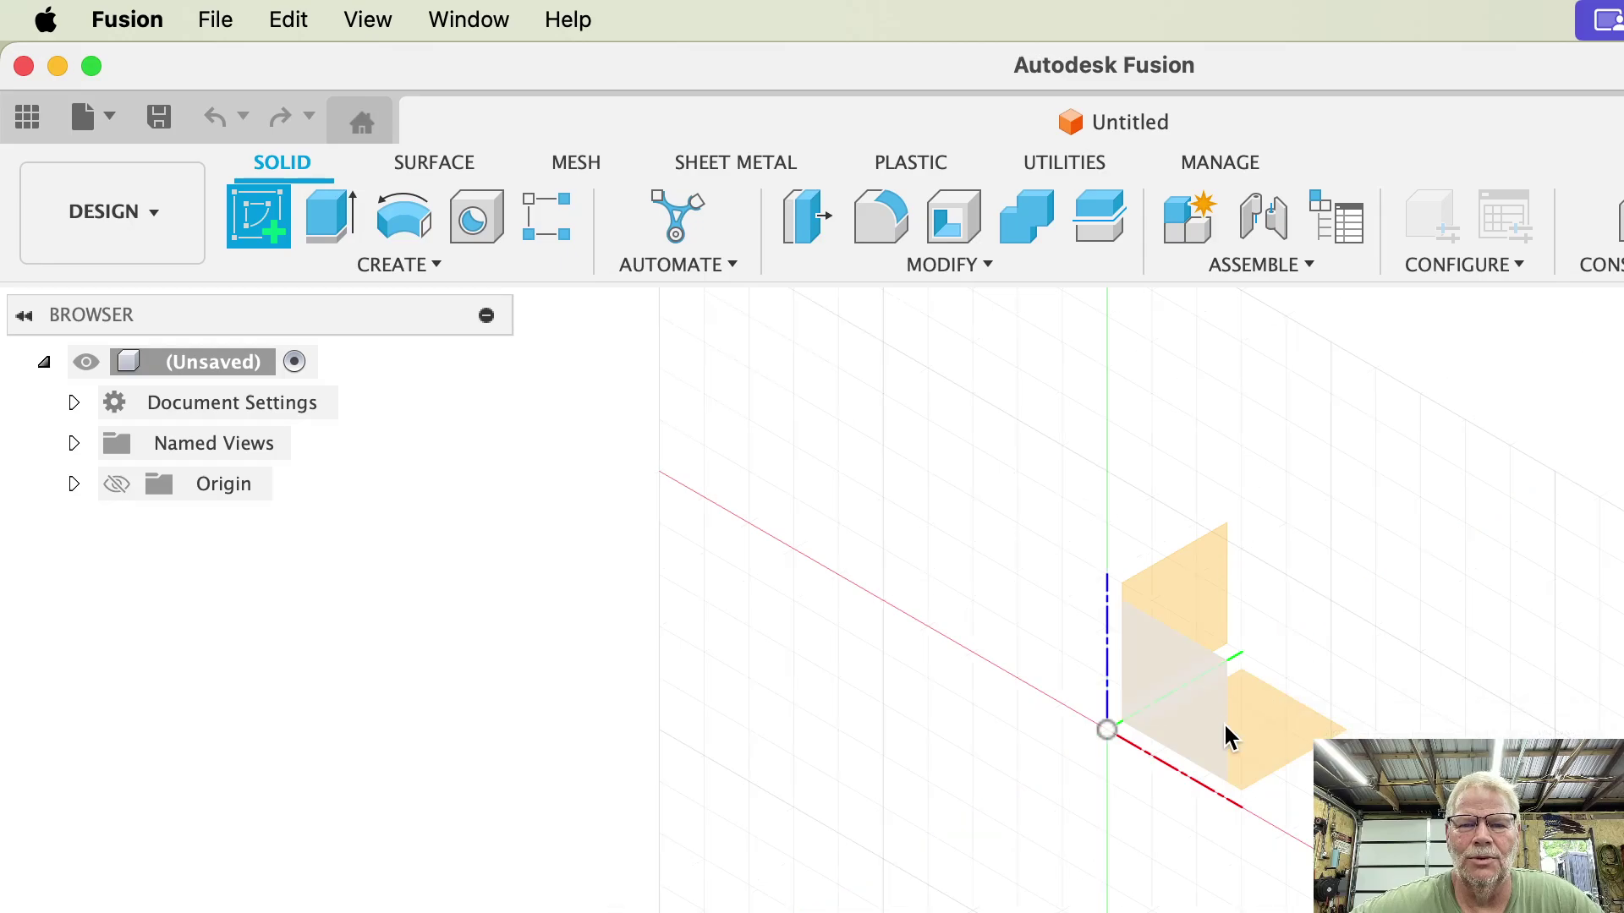
Start a sketch on the horizontal plane and draw a rectangle 12 in tall and about 12 in wide beside the vertical axis
{"action": "left_click", "coordinate": [1263, 734]}
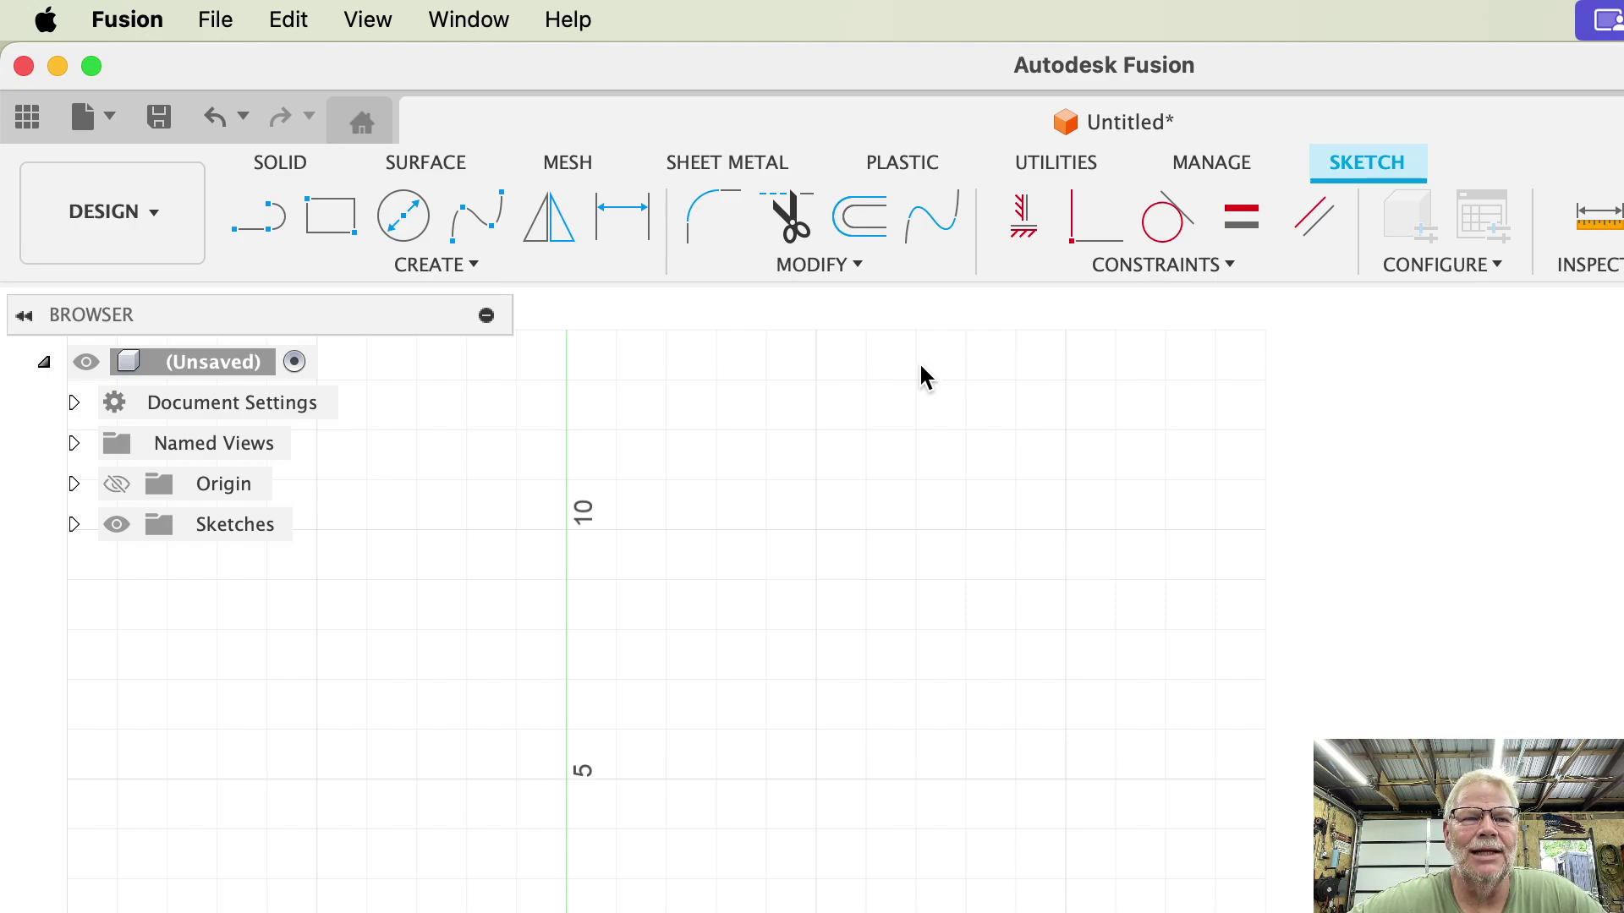
{"action": "left_click", "coordinate": [343, 230]}
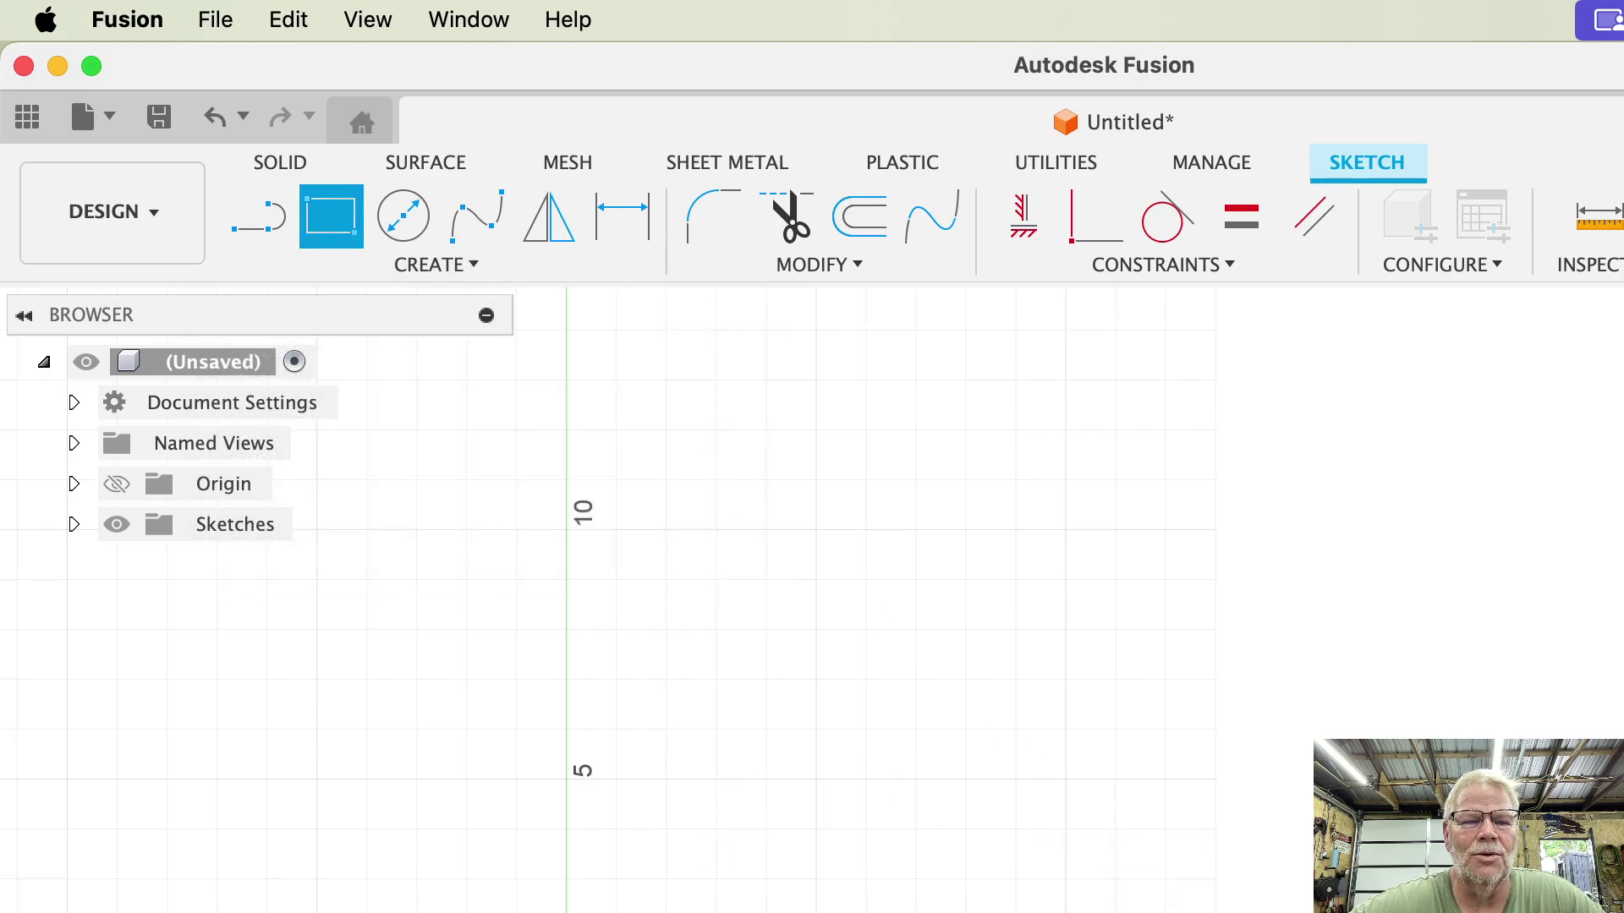
{"action": "left_click", "coordinate": [575, 912]}
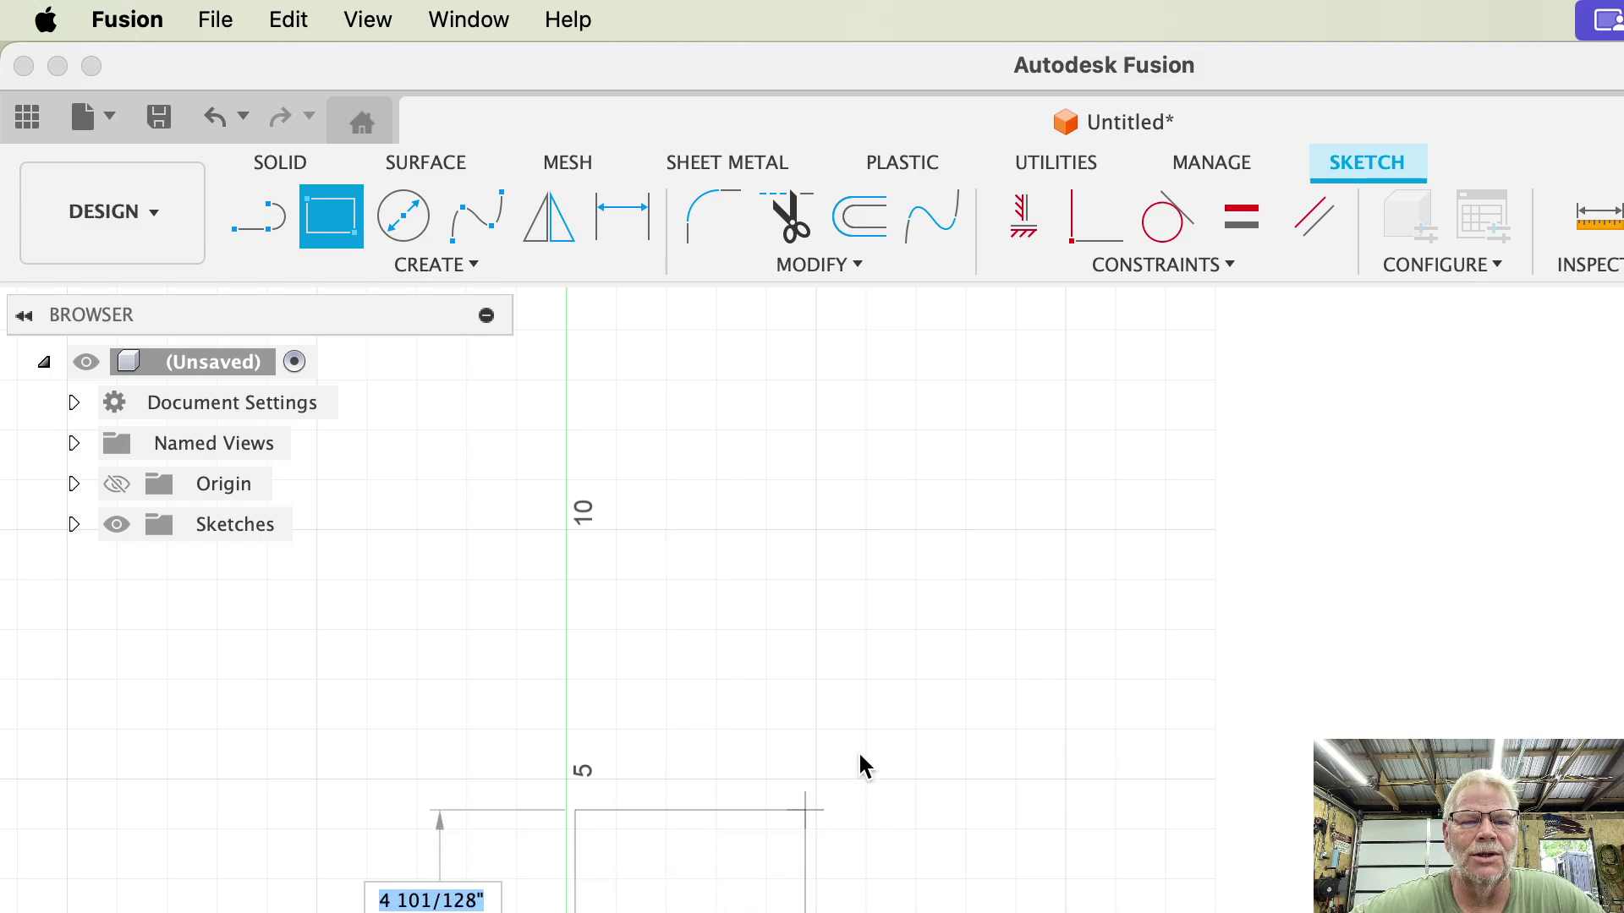
{"action": "type", "text": "12"}
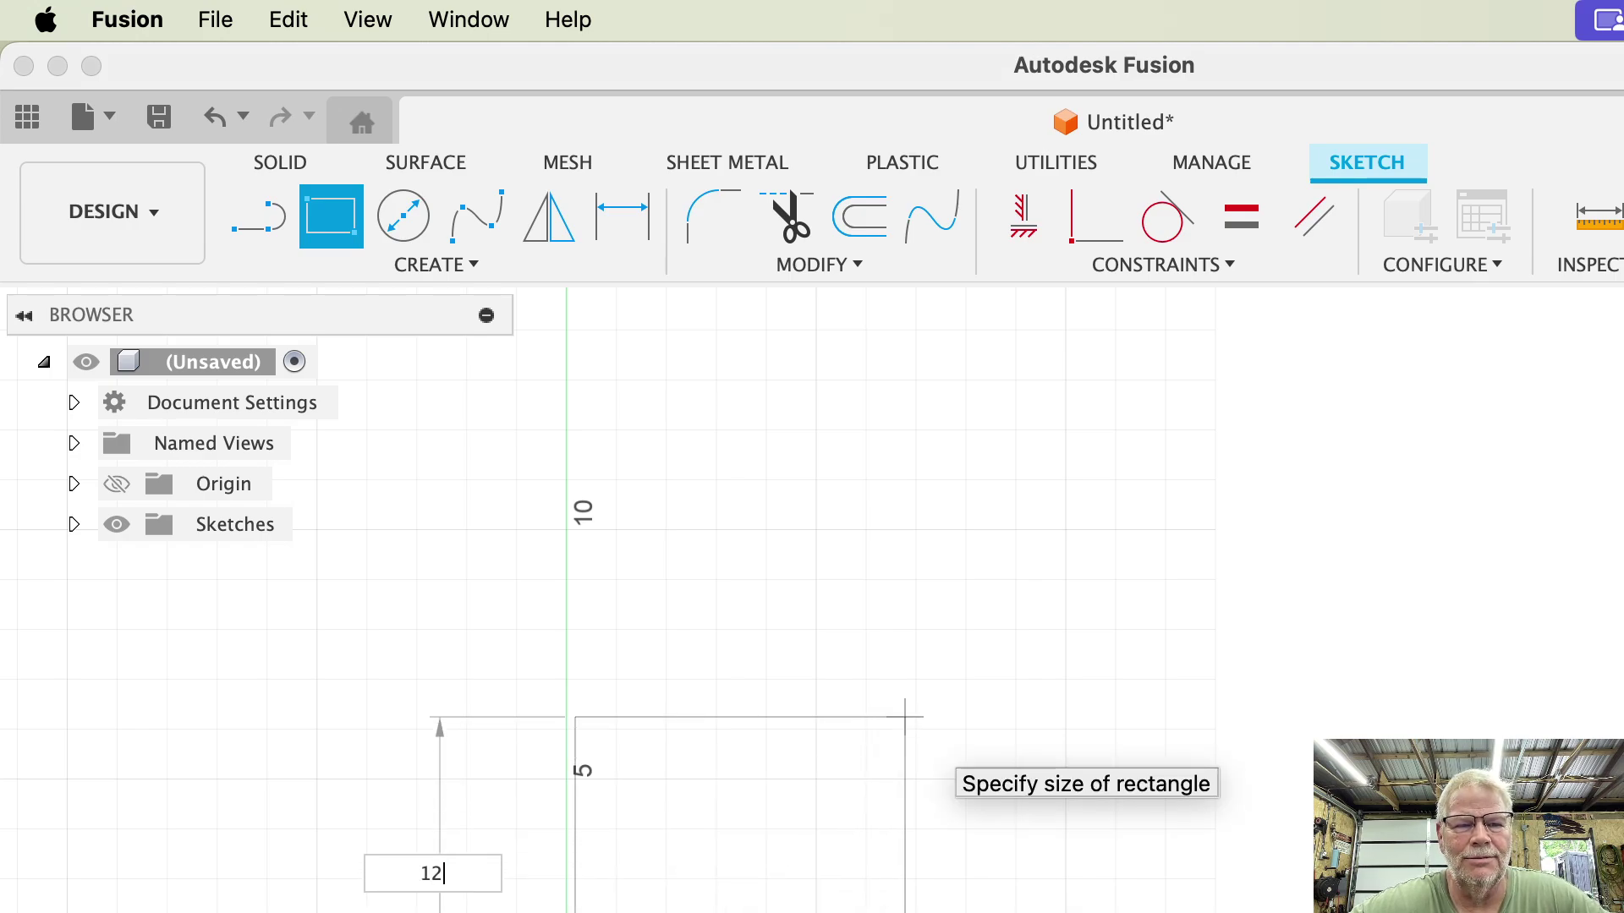
{"action": "key", "text": "Tab"}
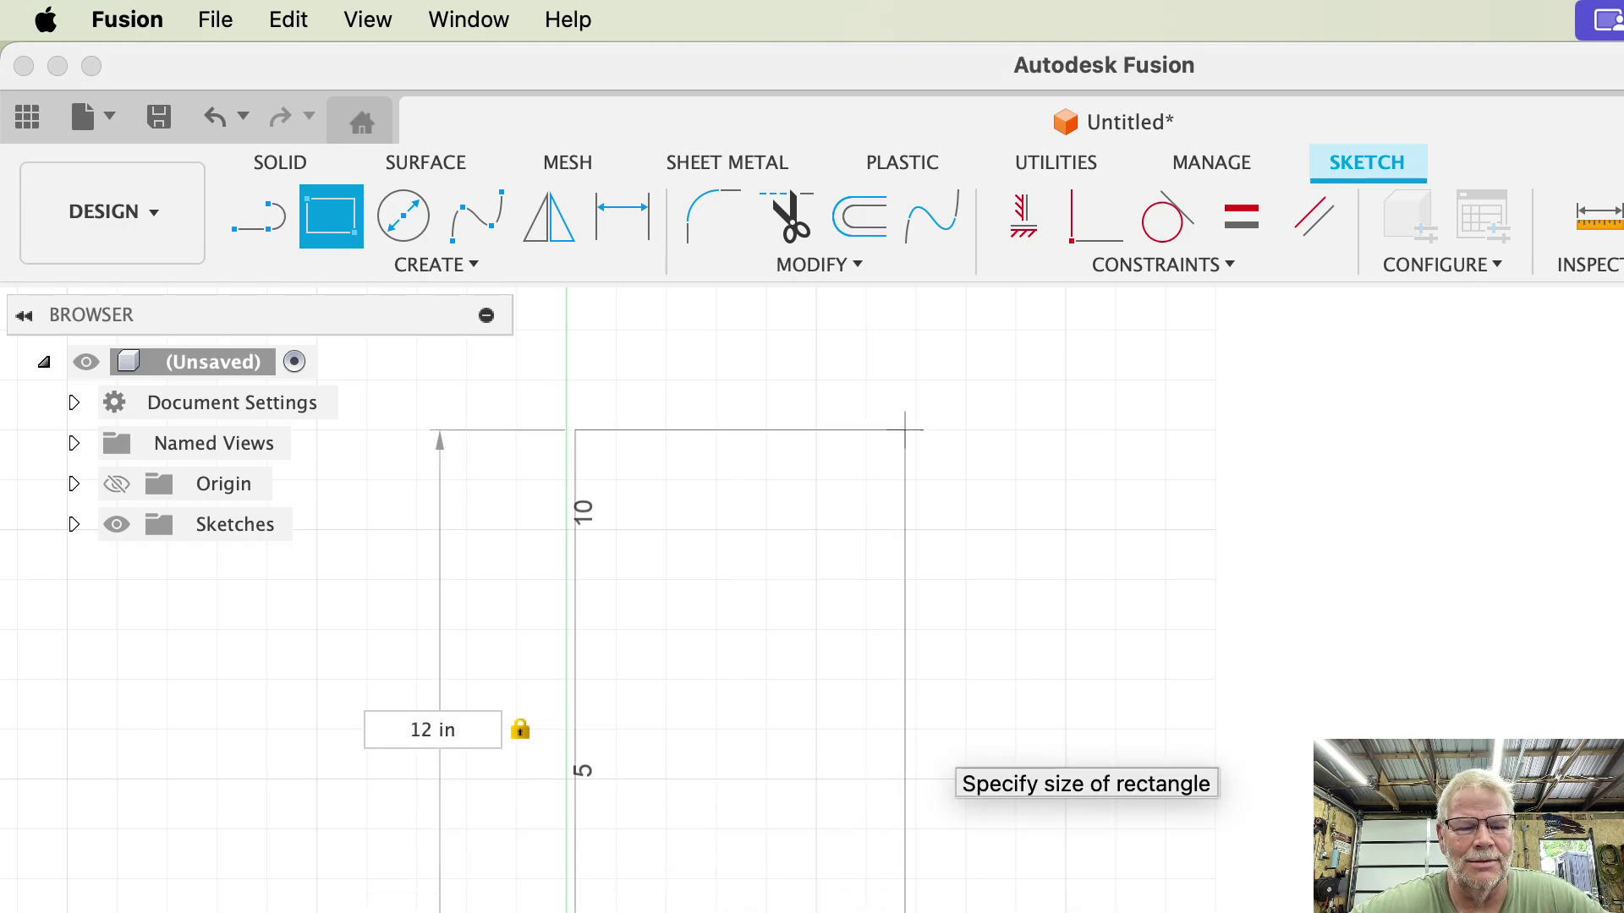
{"action": "left_click", "coordinate": [1174, 431]}
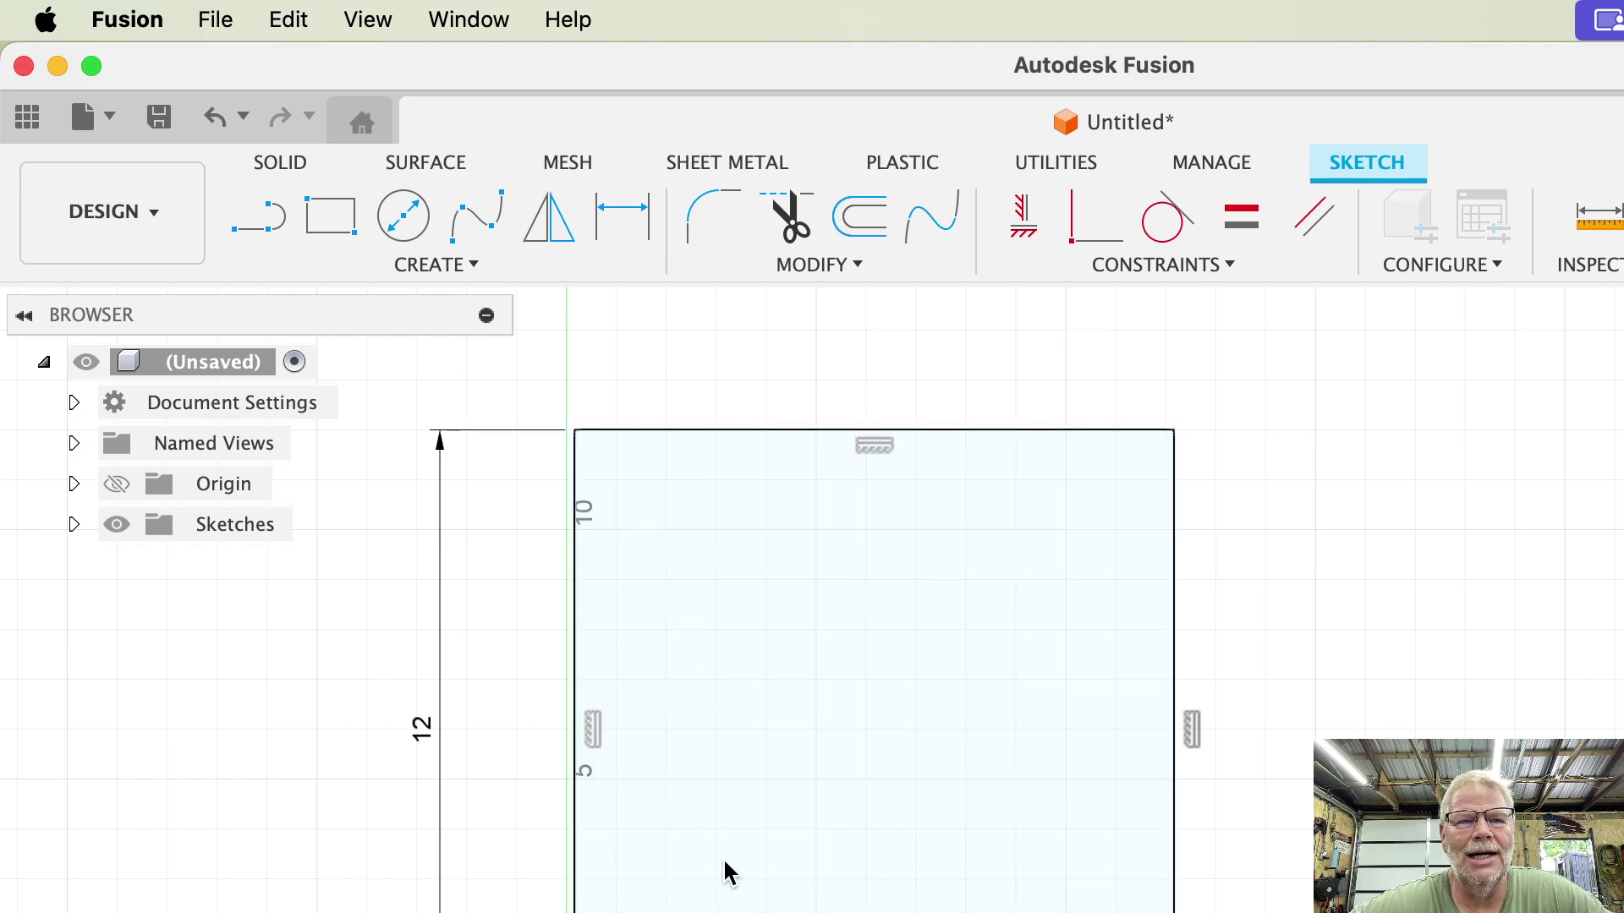
Sketch a circle with a 19/32 in diameter inside the rectangle, near its lower-left corner
{"action": "left_click", "coordinate": [414, 220]}
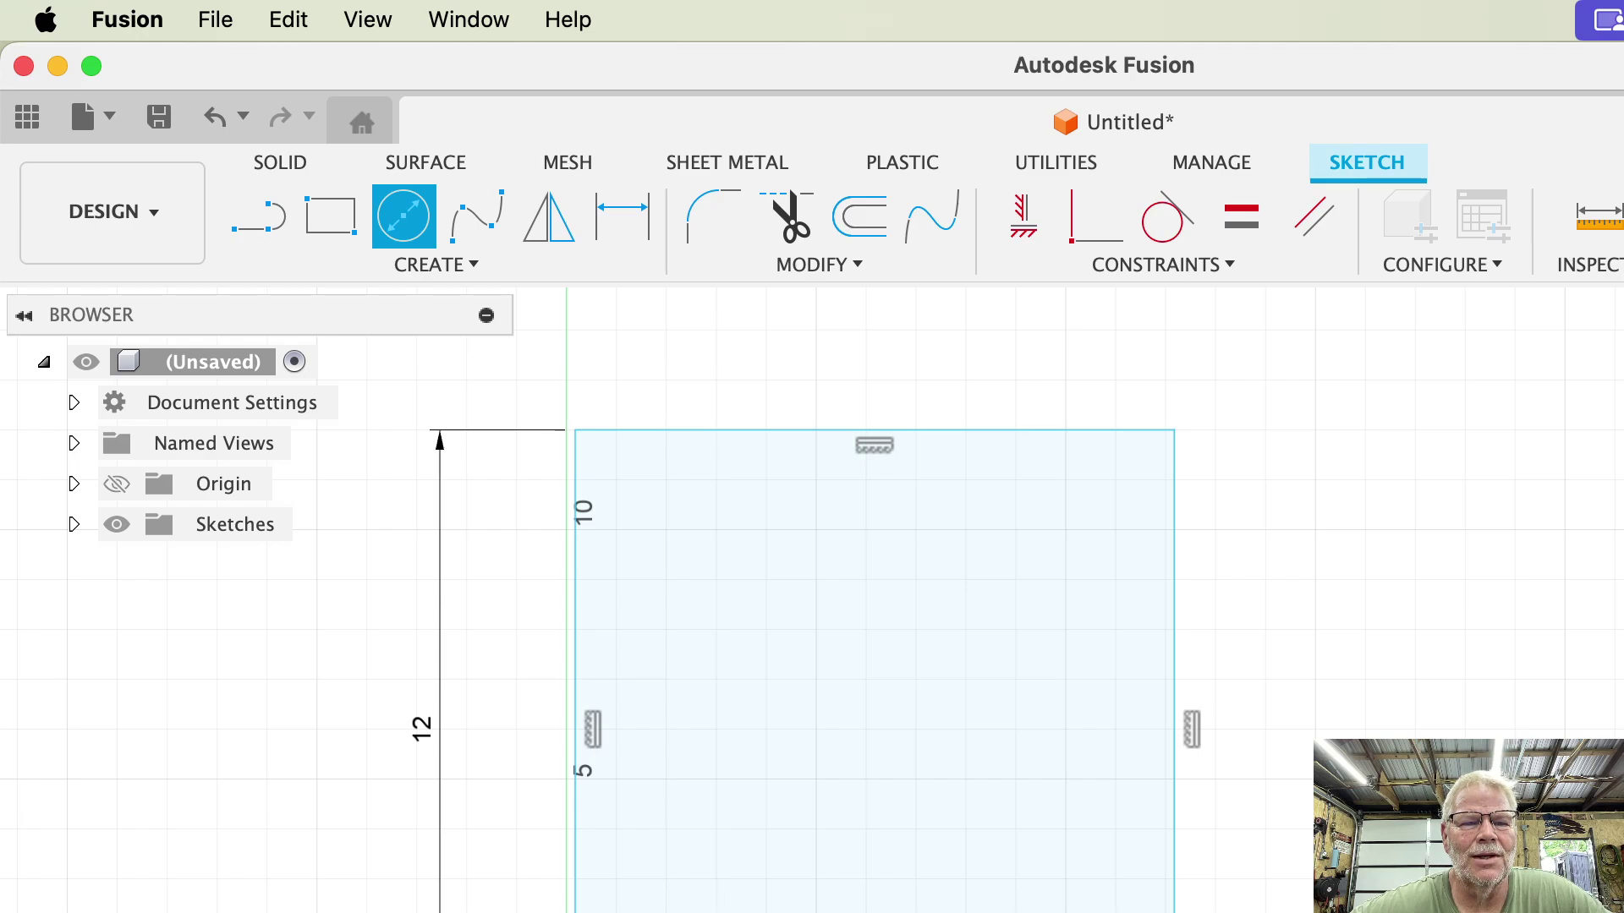
{"action": "left_click", "coordinate": [626, 912]}
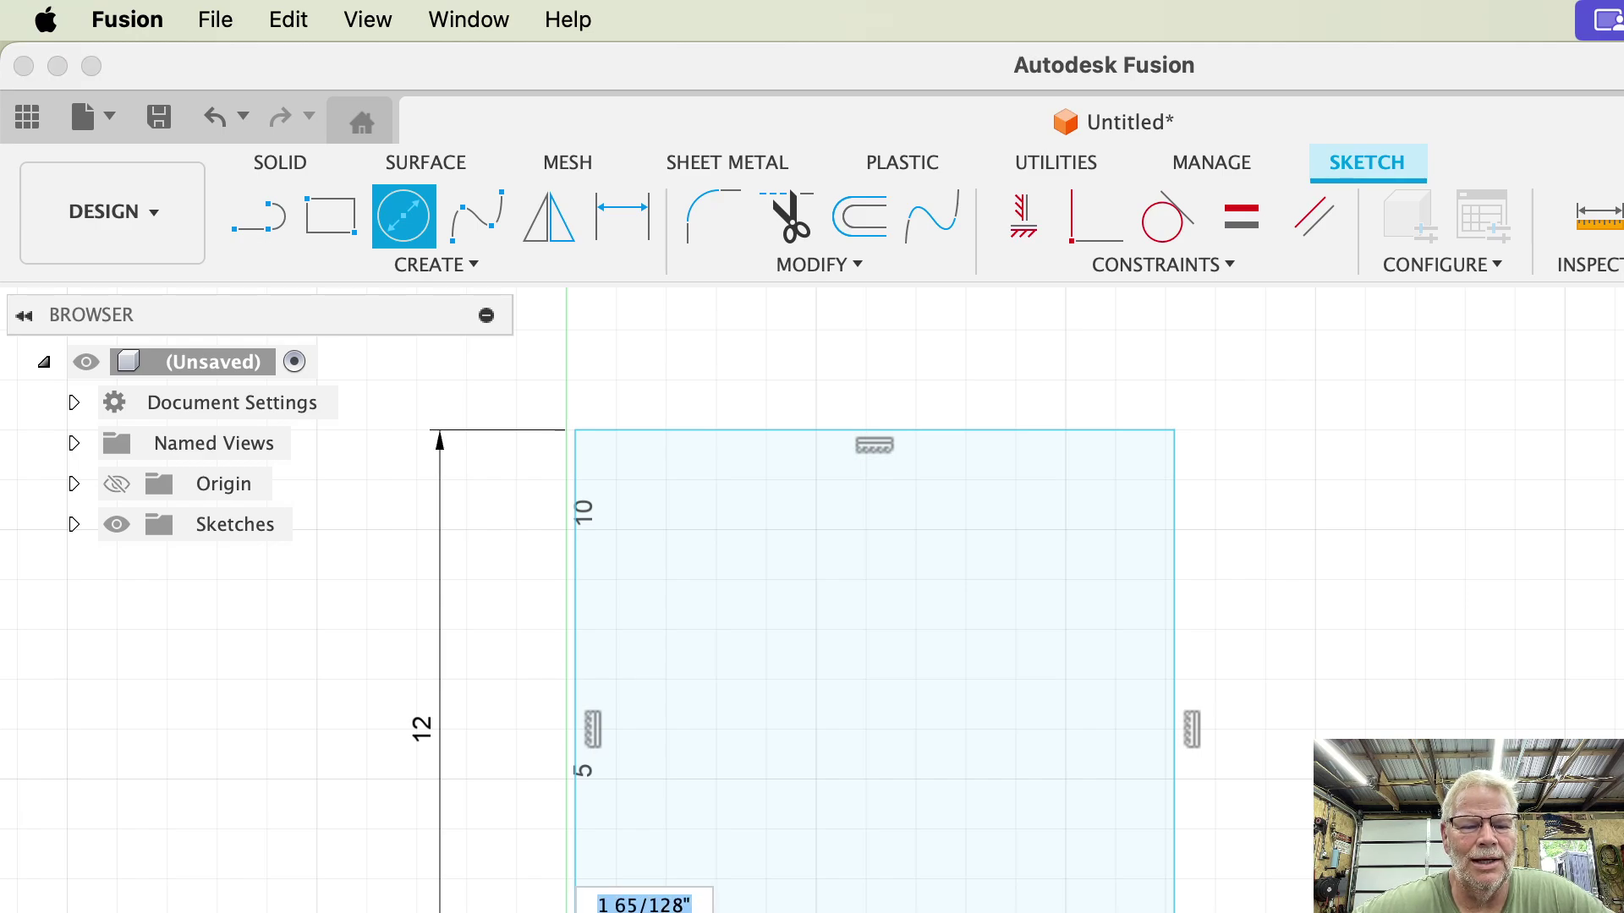
{"action": "type", "text": "19"}
{"action": "key", "text": "Return"}
{"action": "type", "text": "/32"}
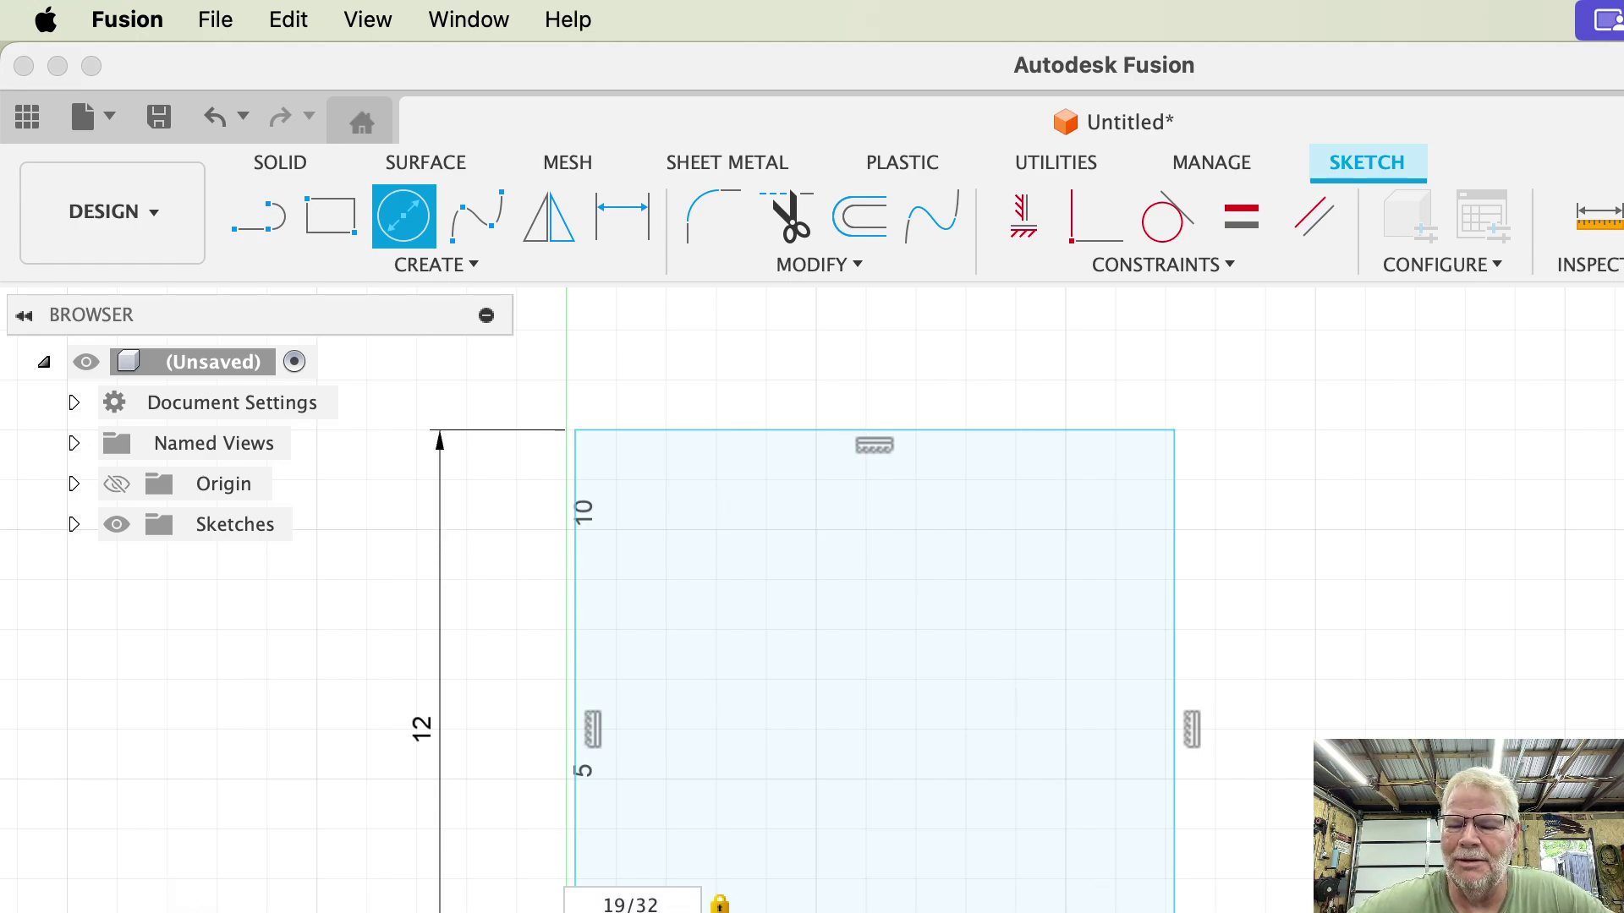
{"action": "key", "text": "Return"}
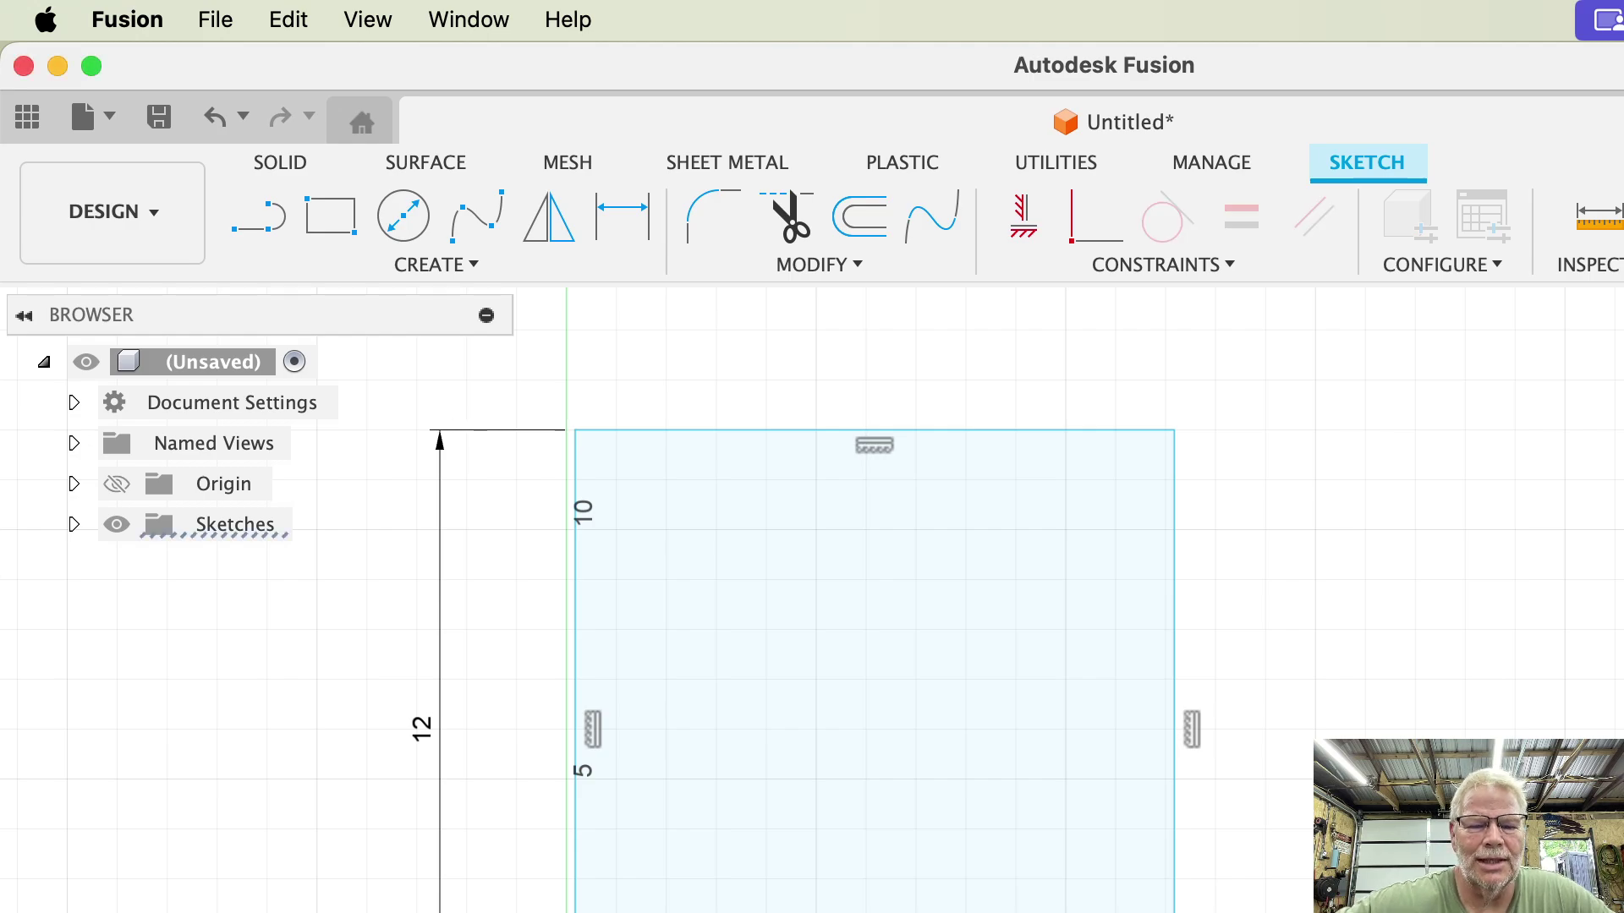
Move the 19/32 in circle slightly closer to the rectangle's left edge
{"action": "middle_click_drag", "start_coordinate": [768, 875], "coordinate": [775, 867]}
{"action": "scroll", "coordinate": [774, 866], "scroll_direction": "down", "scroll_amount": 2}
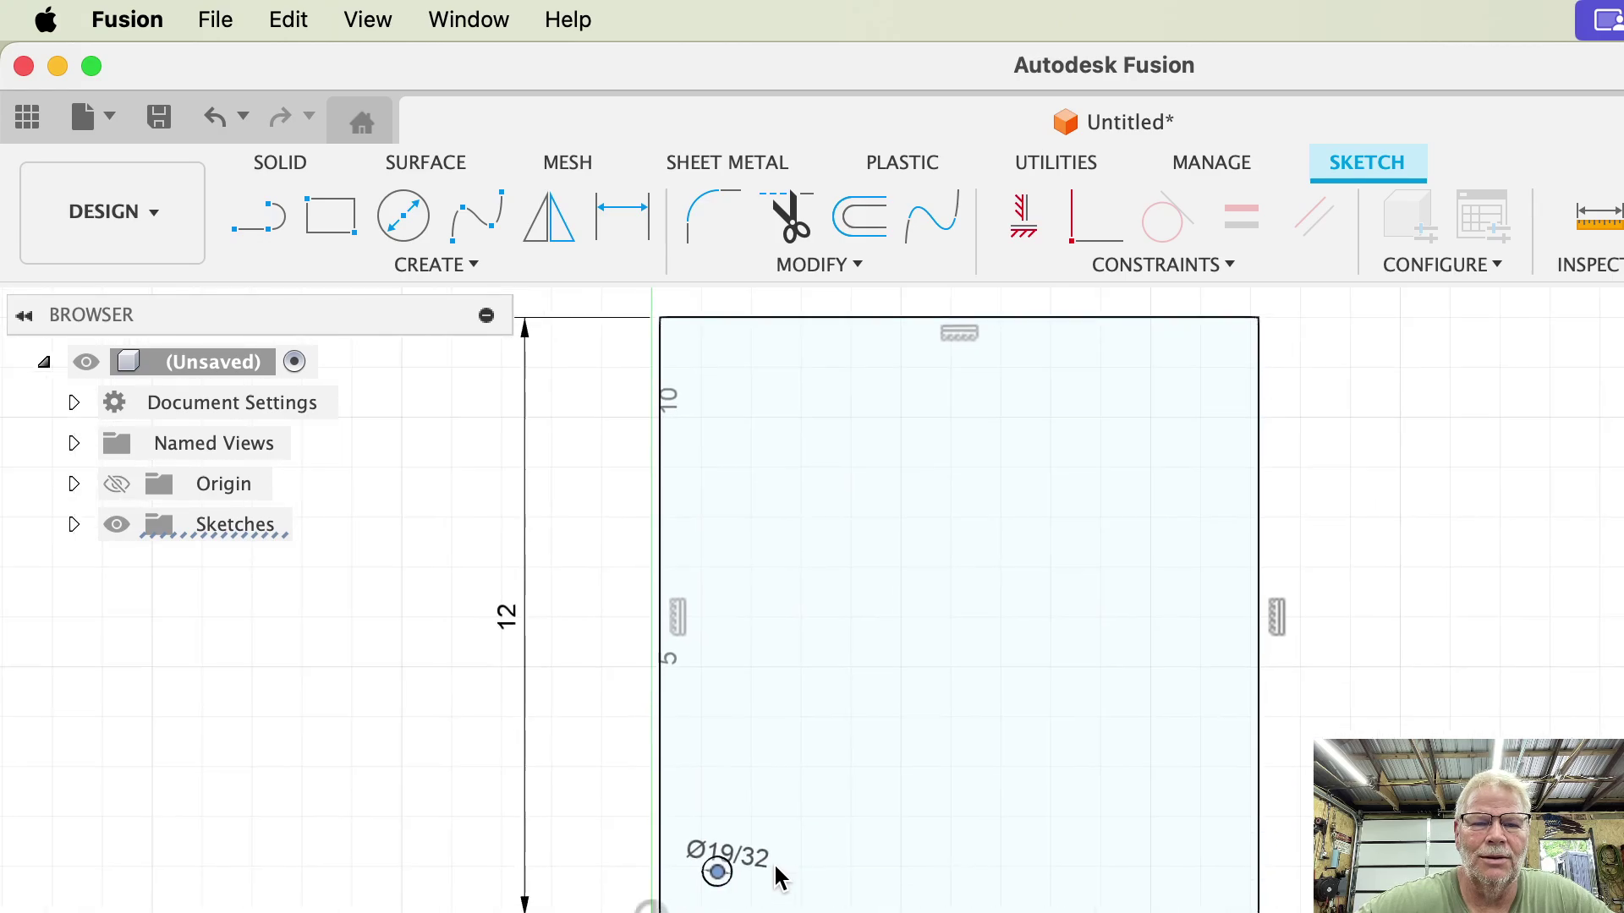
{"action": "scroll", "coordinate": [774, 866], "scroll_direction": "up", "scroll_amount": 5}
{"action": "scroll", "coordinate": [775, 868], "scroll_direction": "down", "scroll_amount": 2}
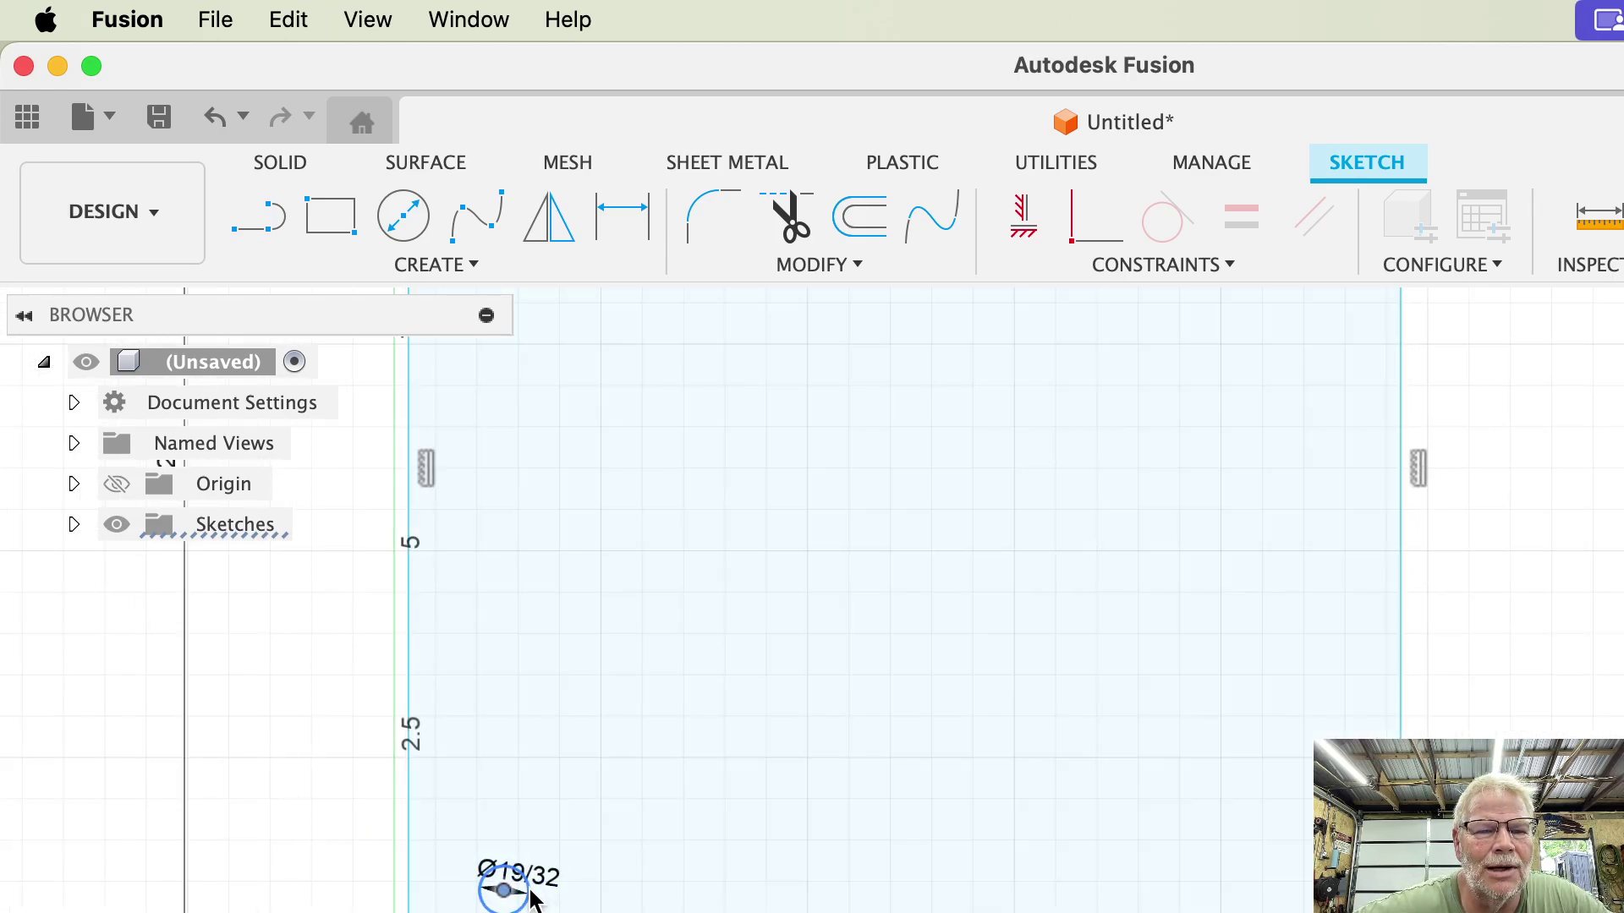
{"action": "left_click", "coordinate": [526, 902]}
{"action": "left_click_drag", "start_coordinate": [521, 907], "coordinate": [505, 901]}
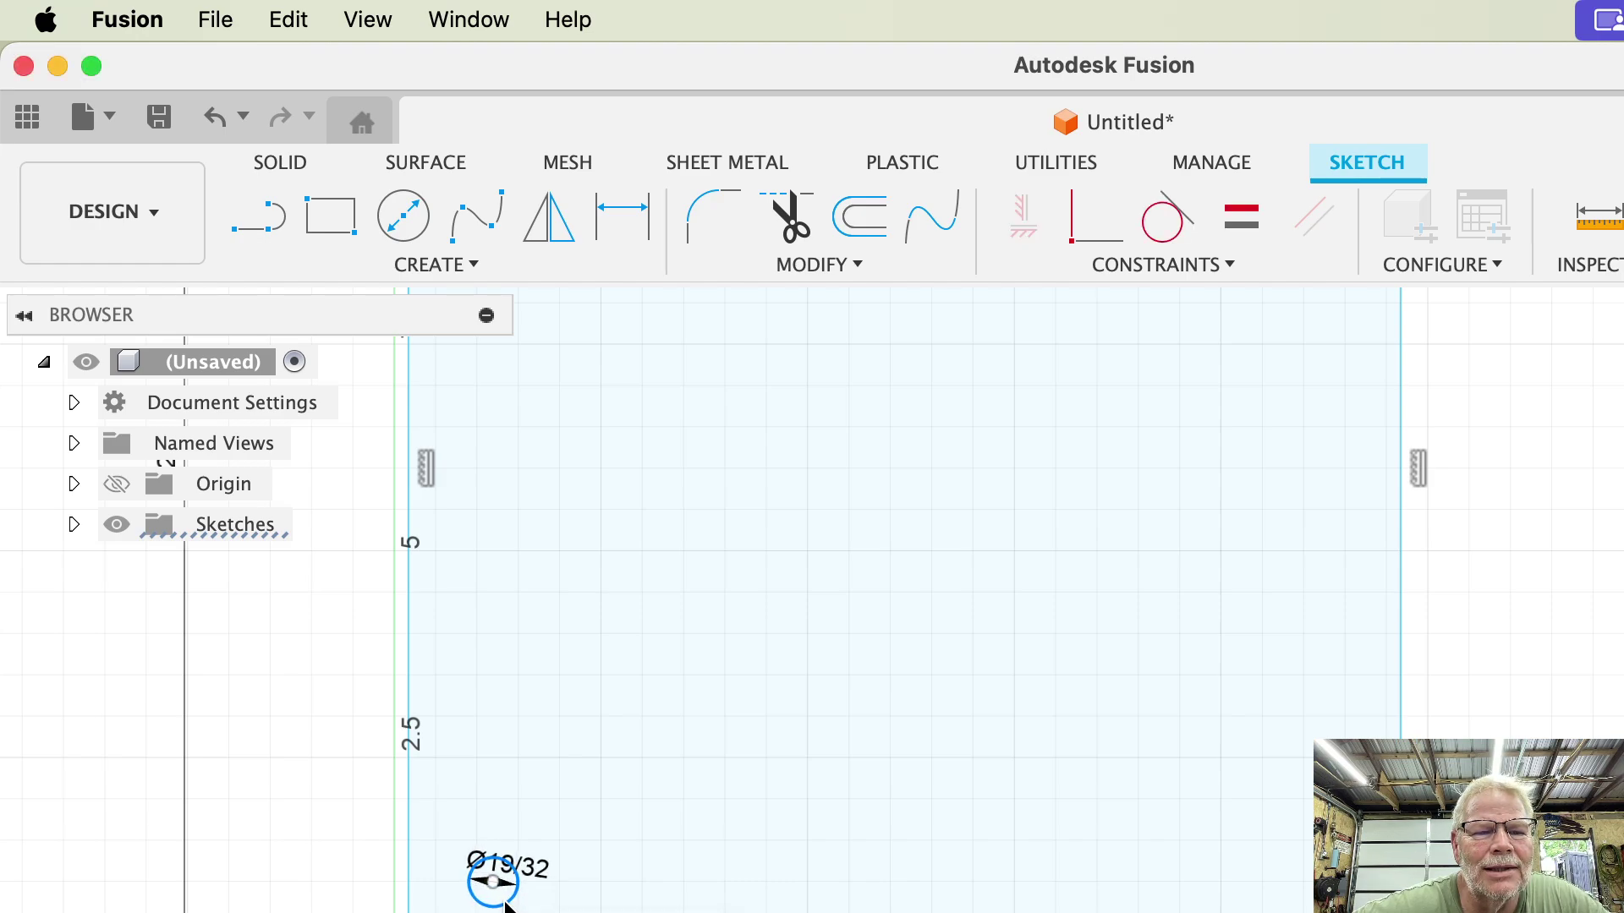
{"action": "left_click", "coordinate": [699, 810]}
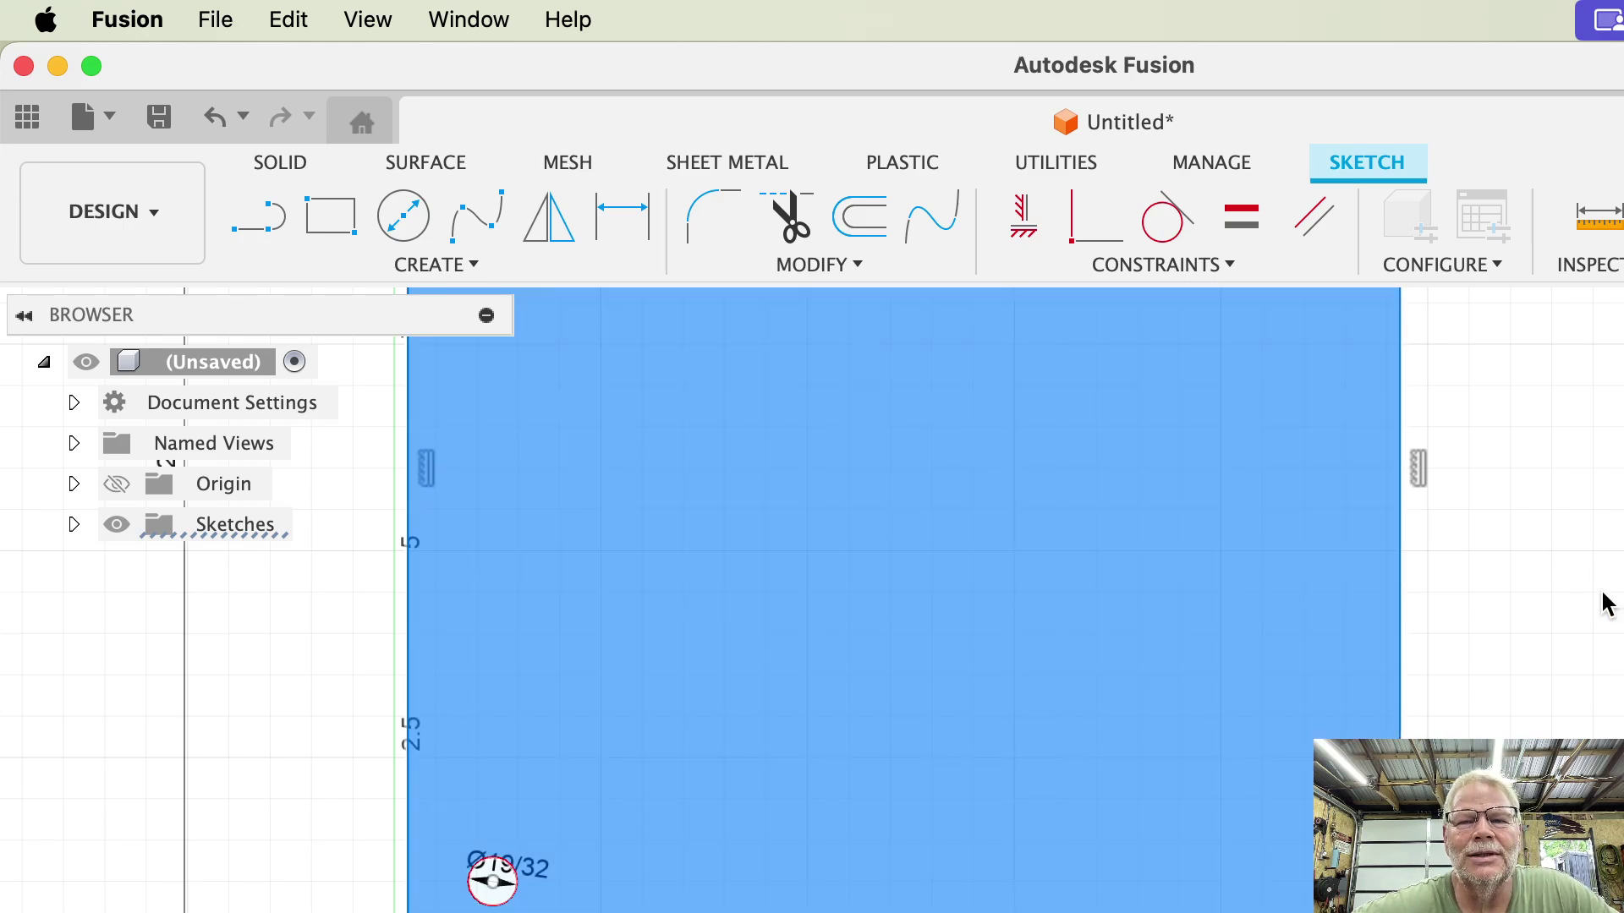
{"action": "left_click", "coordinate": [1605, 605]}
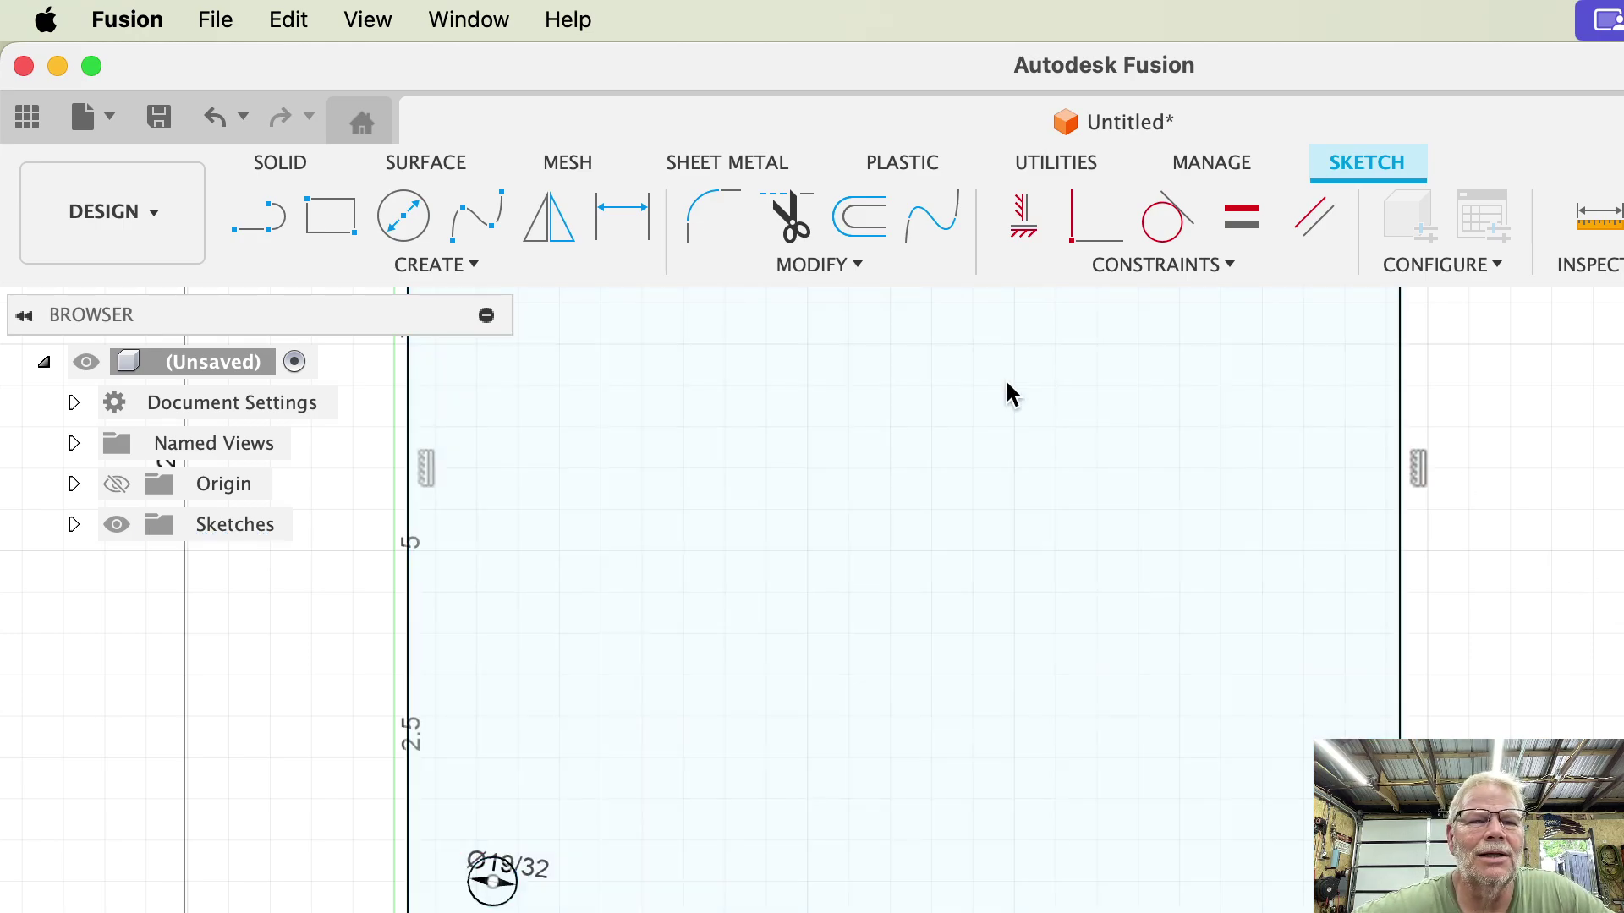
Draw a vertical construction line from the rectangle's bottom edge to its top edge, about 1 in from the left edge
{"action": "scroll", "coordinate": [1011, 393], "scroll_direction": "up", "scroll_amount": 5}
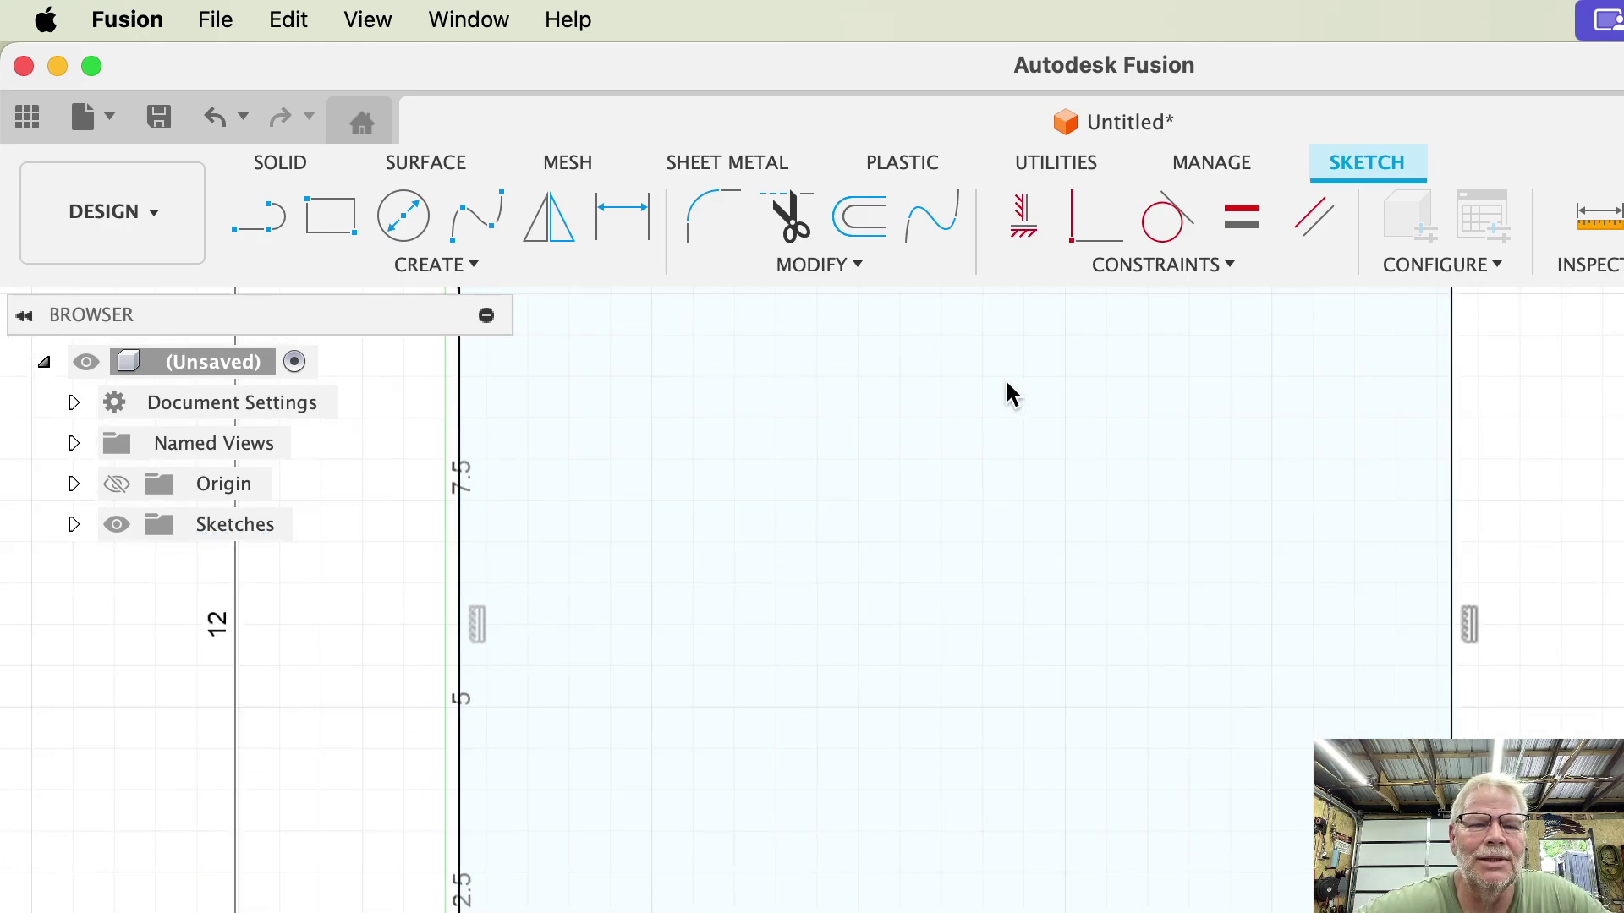
{"action": "scroll", "coordinate": [1008, 389], "scroll_direction": "down", "scroll_amount": 5}
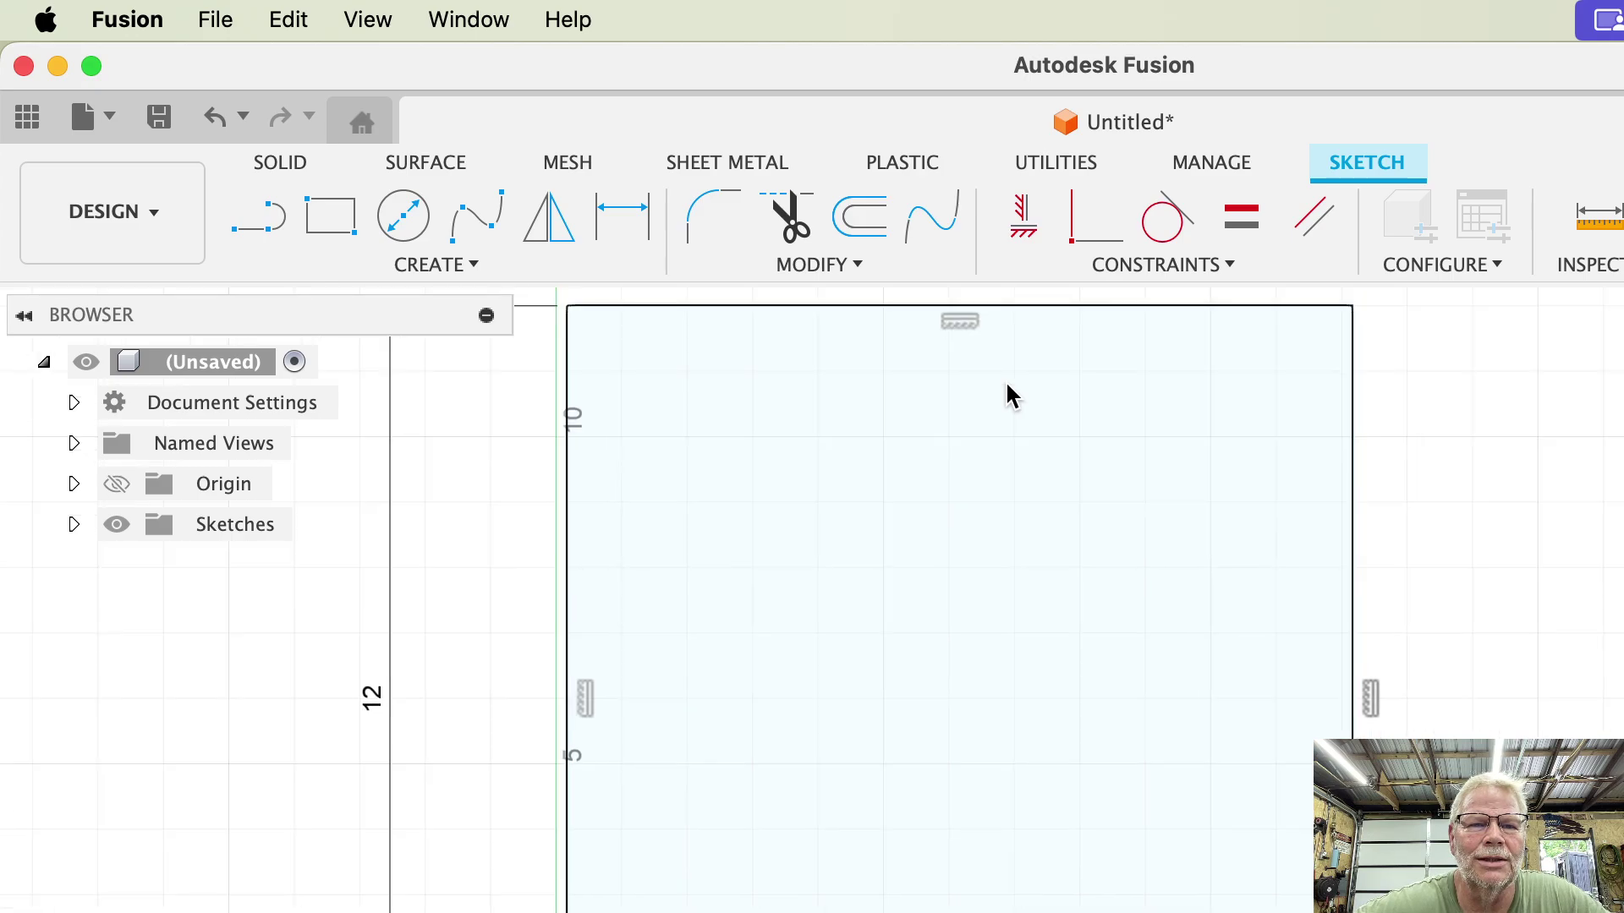
{"action": "left_click", "coordinate": [259, 236]}
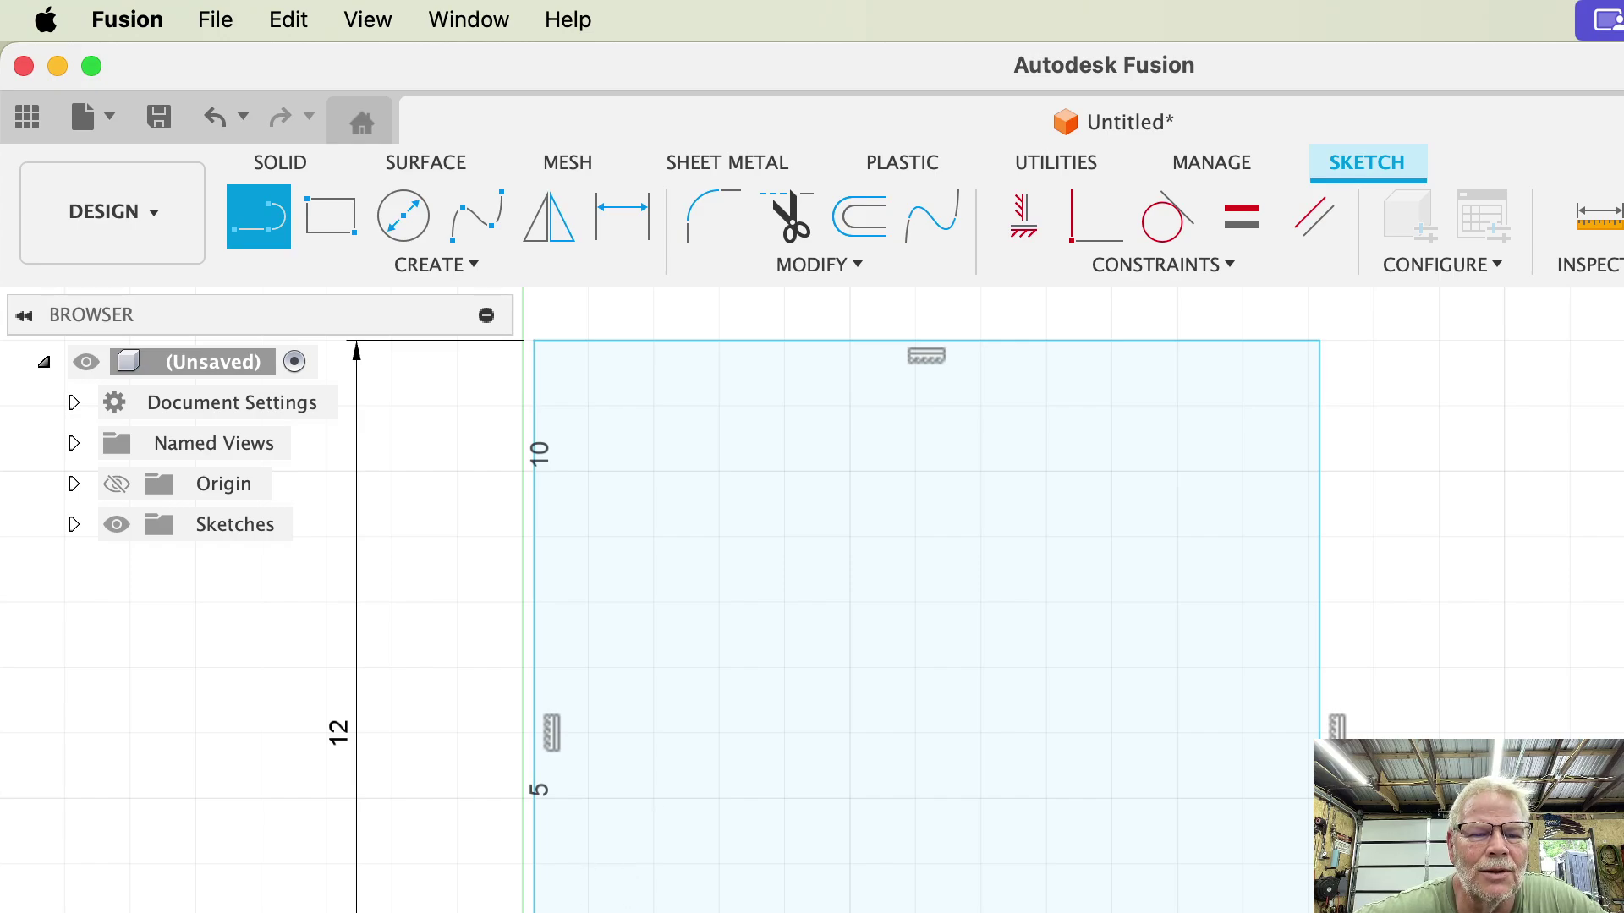
{"action": "left_click", "coordinate": [600, 912]}
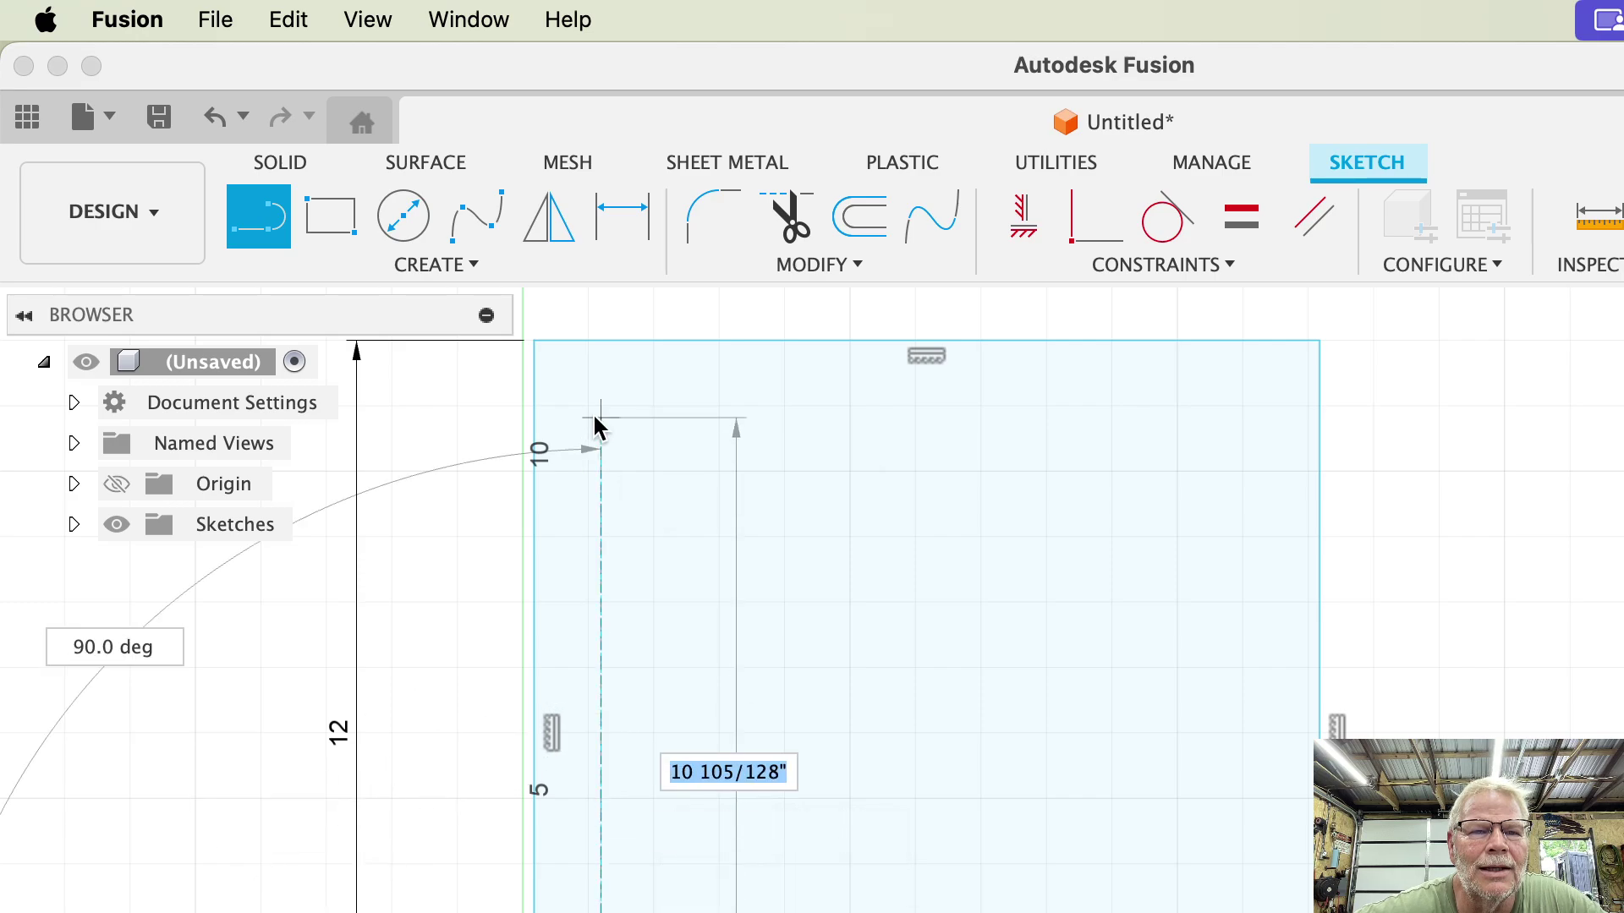
{"action": "double_click", "coordinate": [600, 347]}
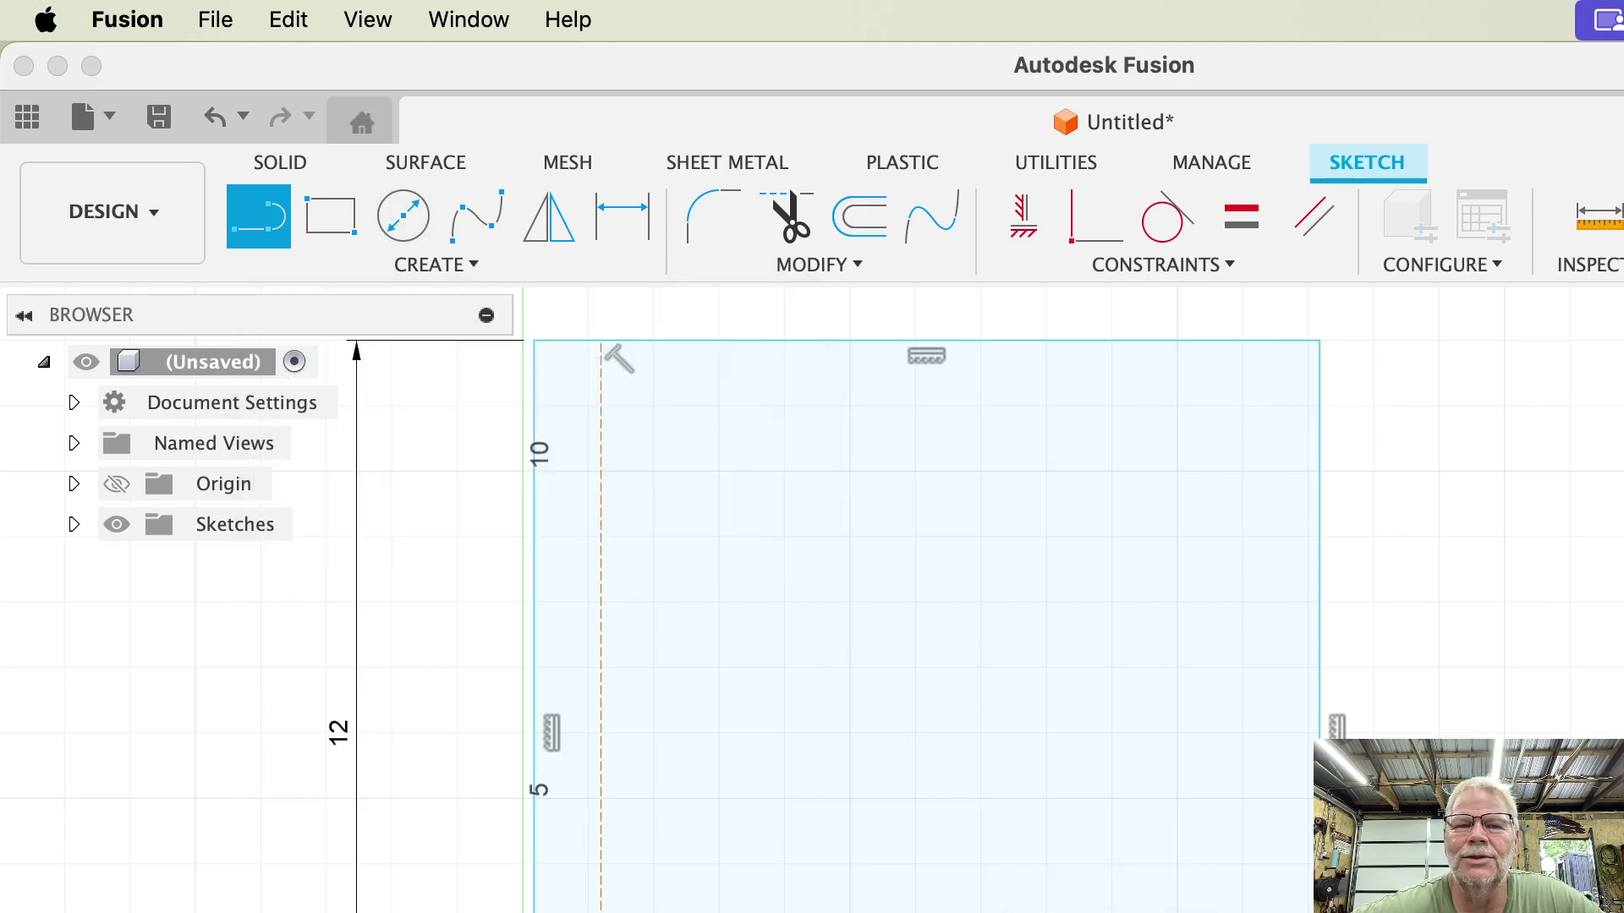
Sketch two circles with a 19 mm diameter in a row near the rectangle's bottom edge
{"action": "left_click", "coordinate": [416, 214]}
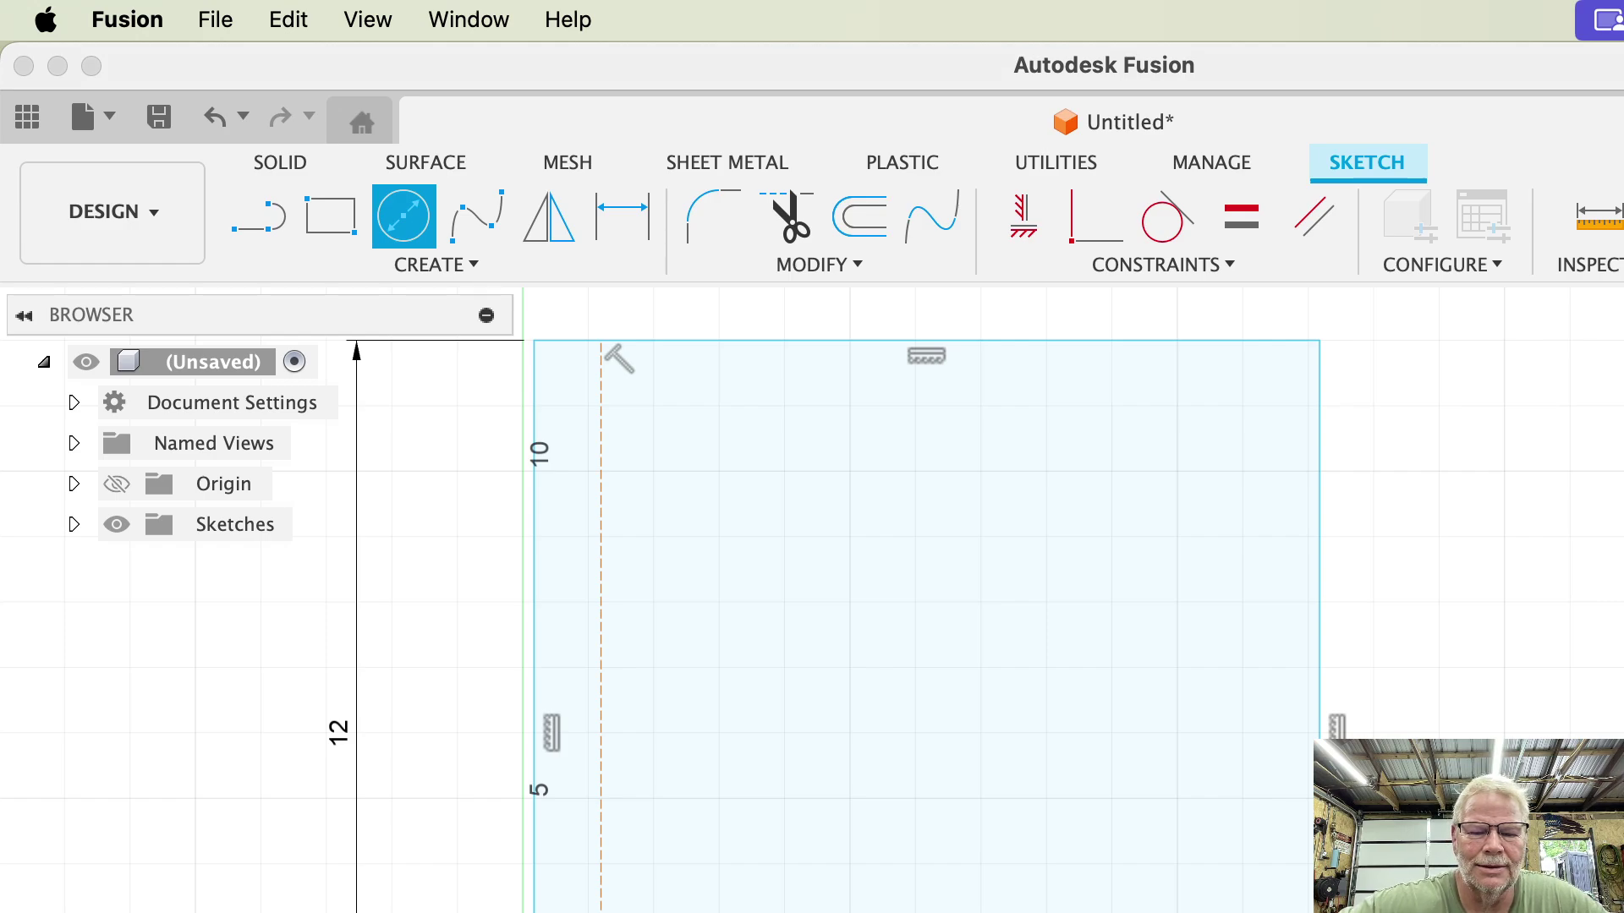
{"action": "type", "text": "19mm"}
{"action": "key", "text": "Return"}
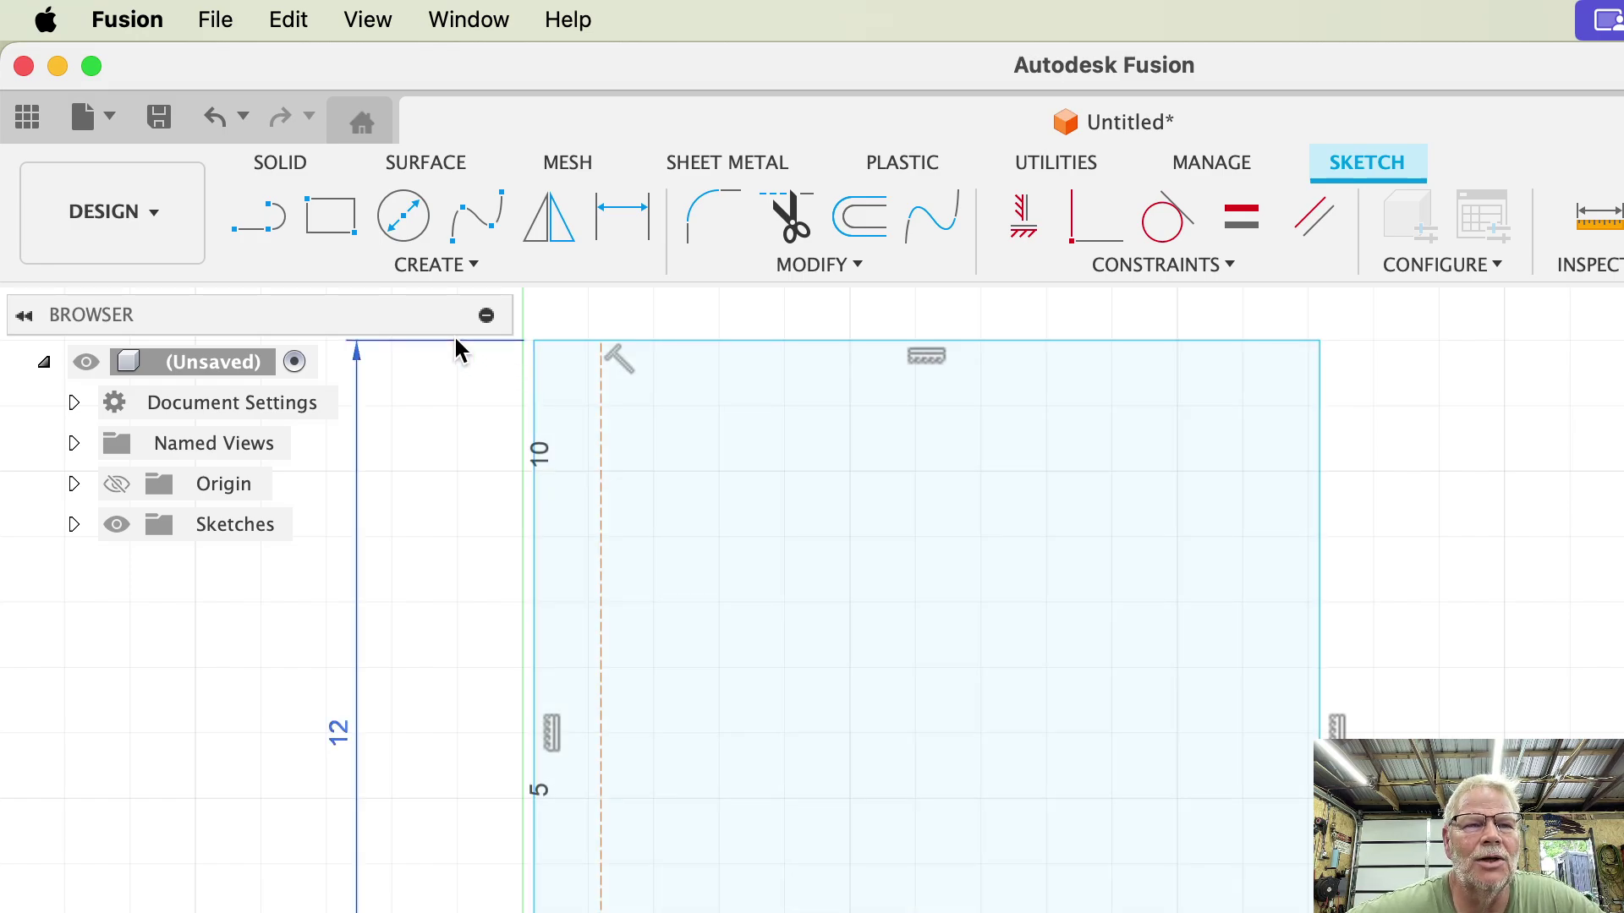
{"action": "left_click", "coordinate": [412, 219]}
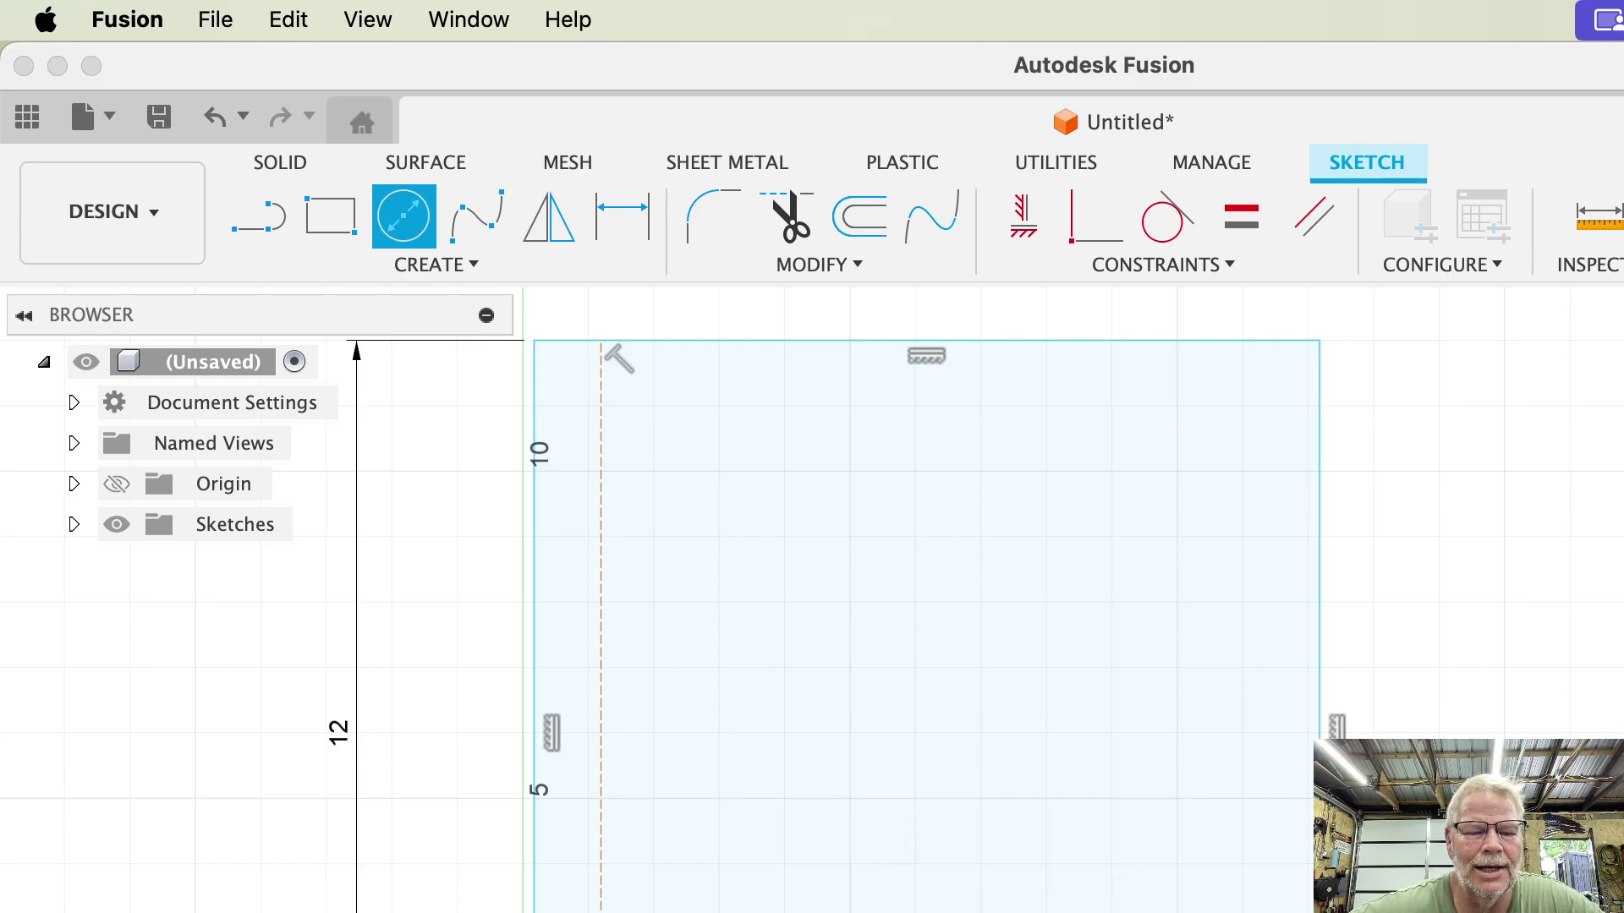
{"action": "type", "text": "9"}
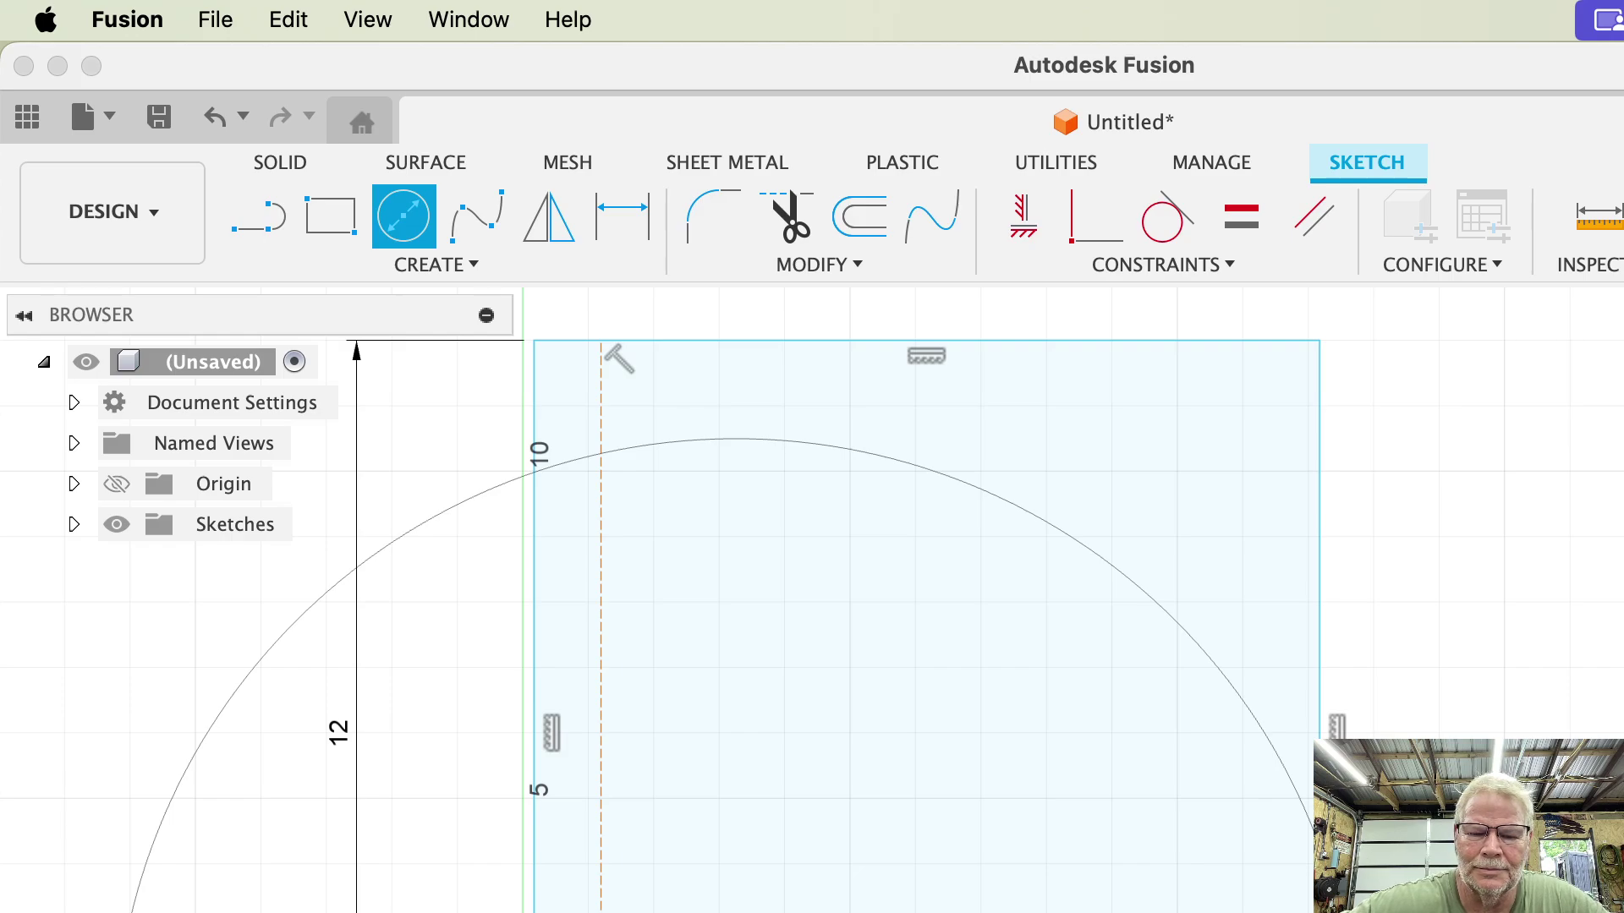
{"action": "type", "text": "mm"}
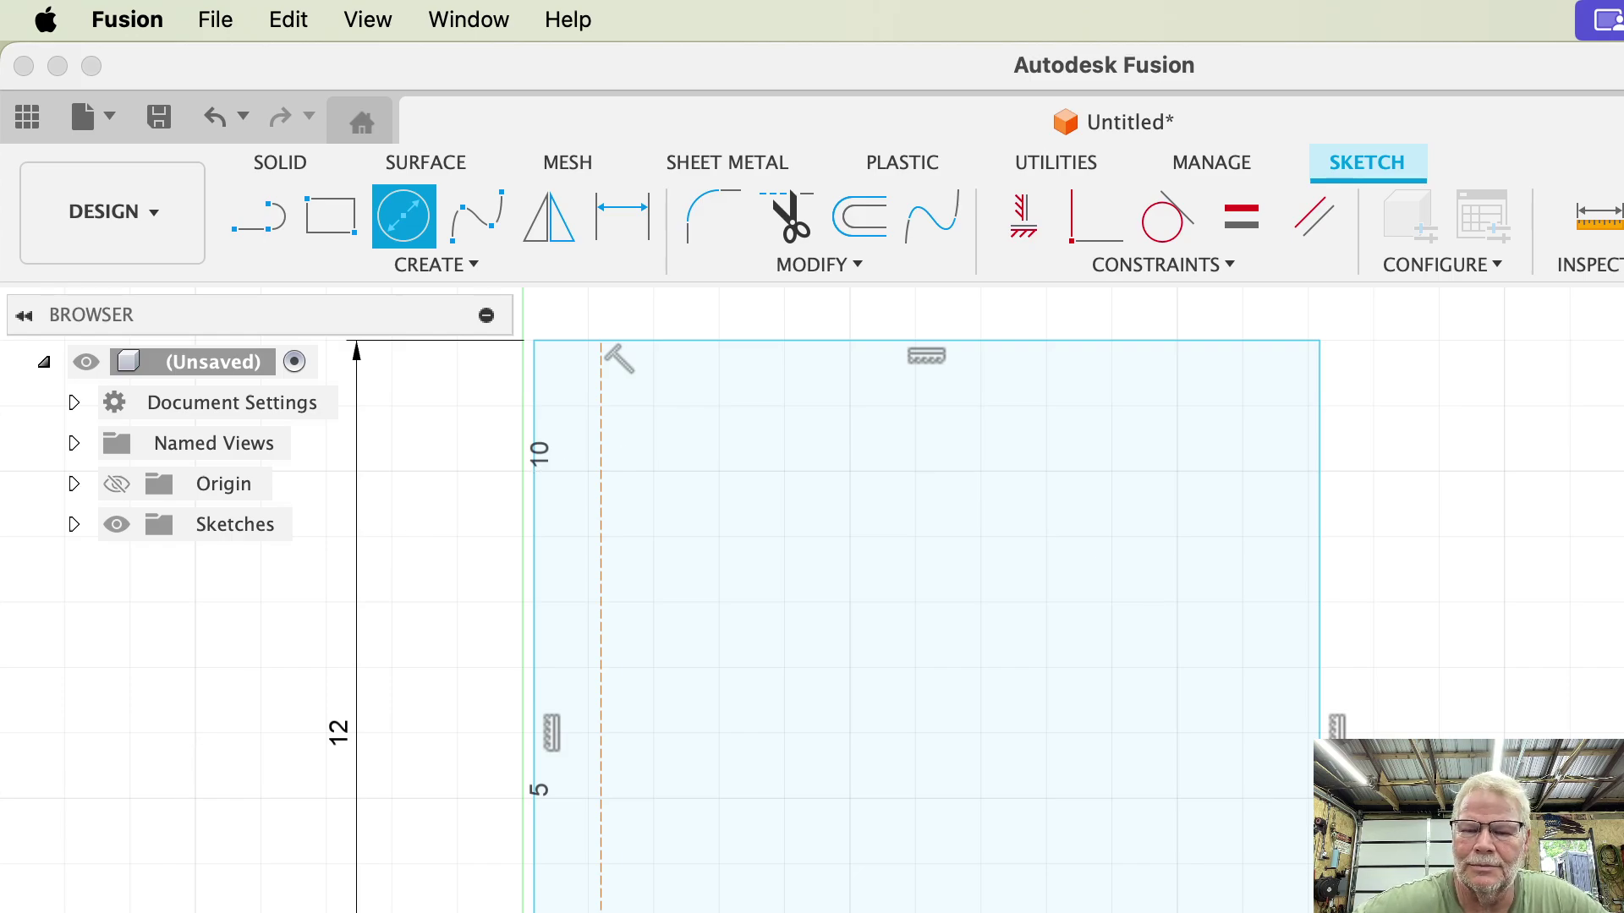
{"action": "key", "text": "Return"}
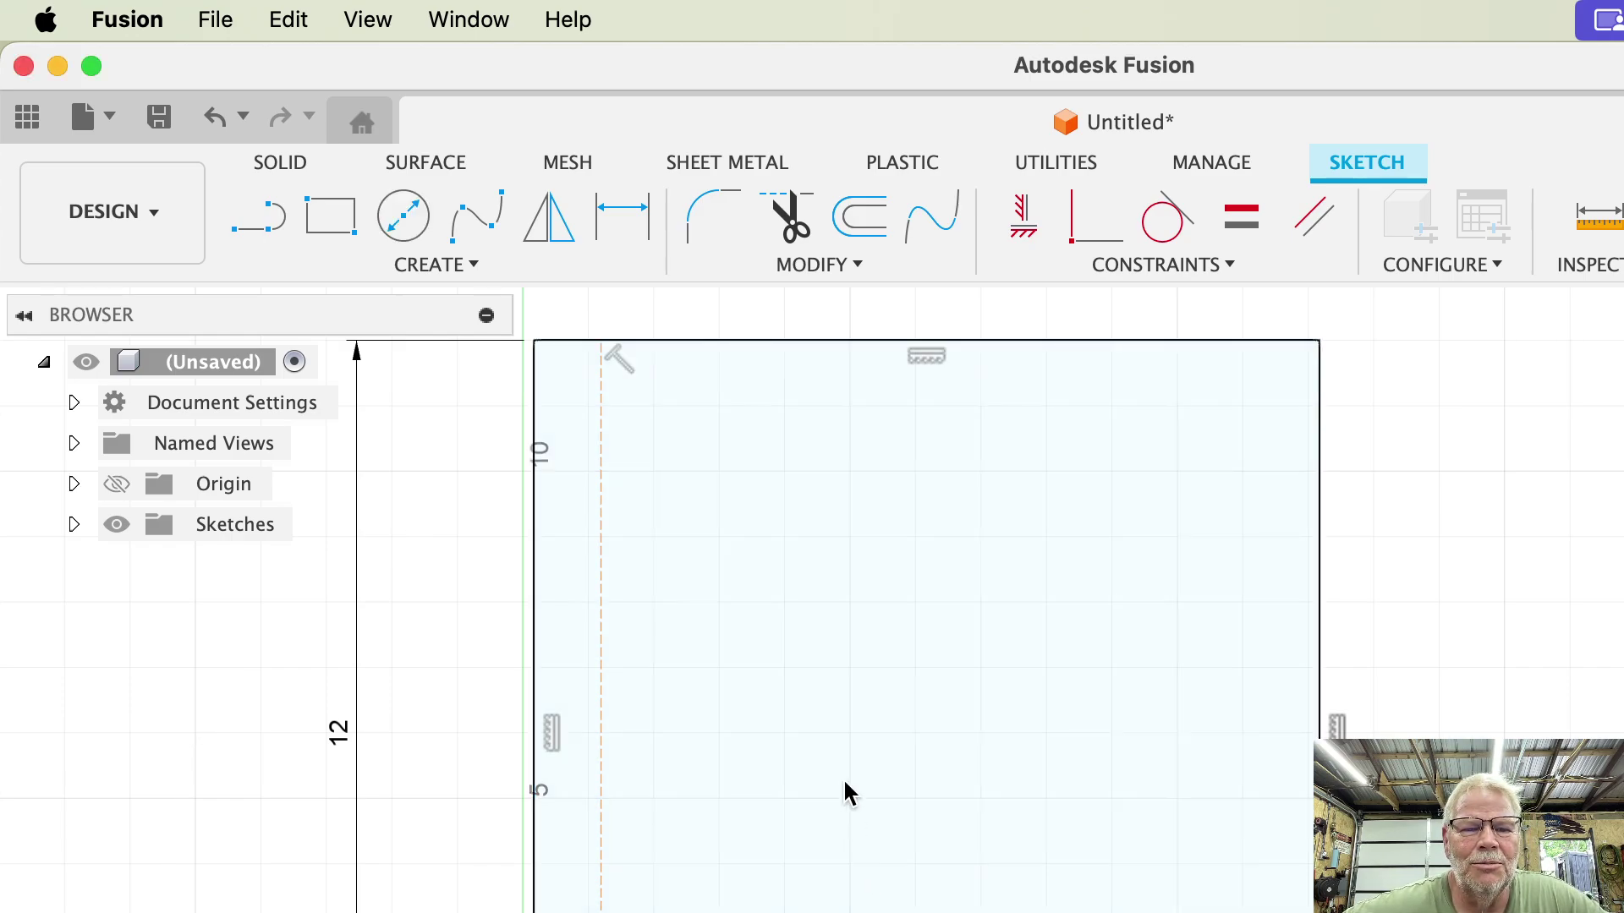
Add a third 19 mm diameter circle to the right of the previous two
{"action": "left_click", "coordinate": [404, 217]}
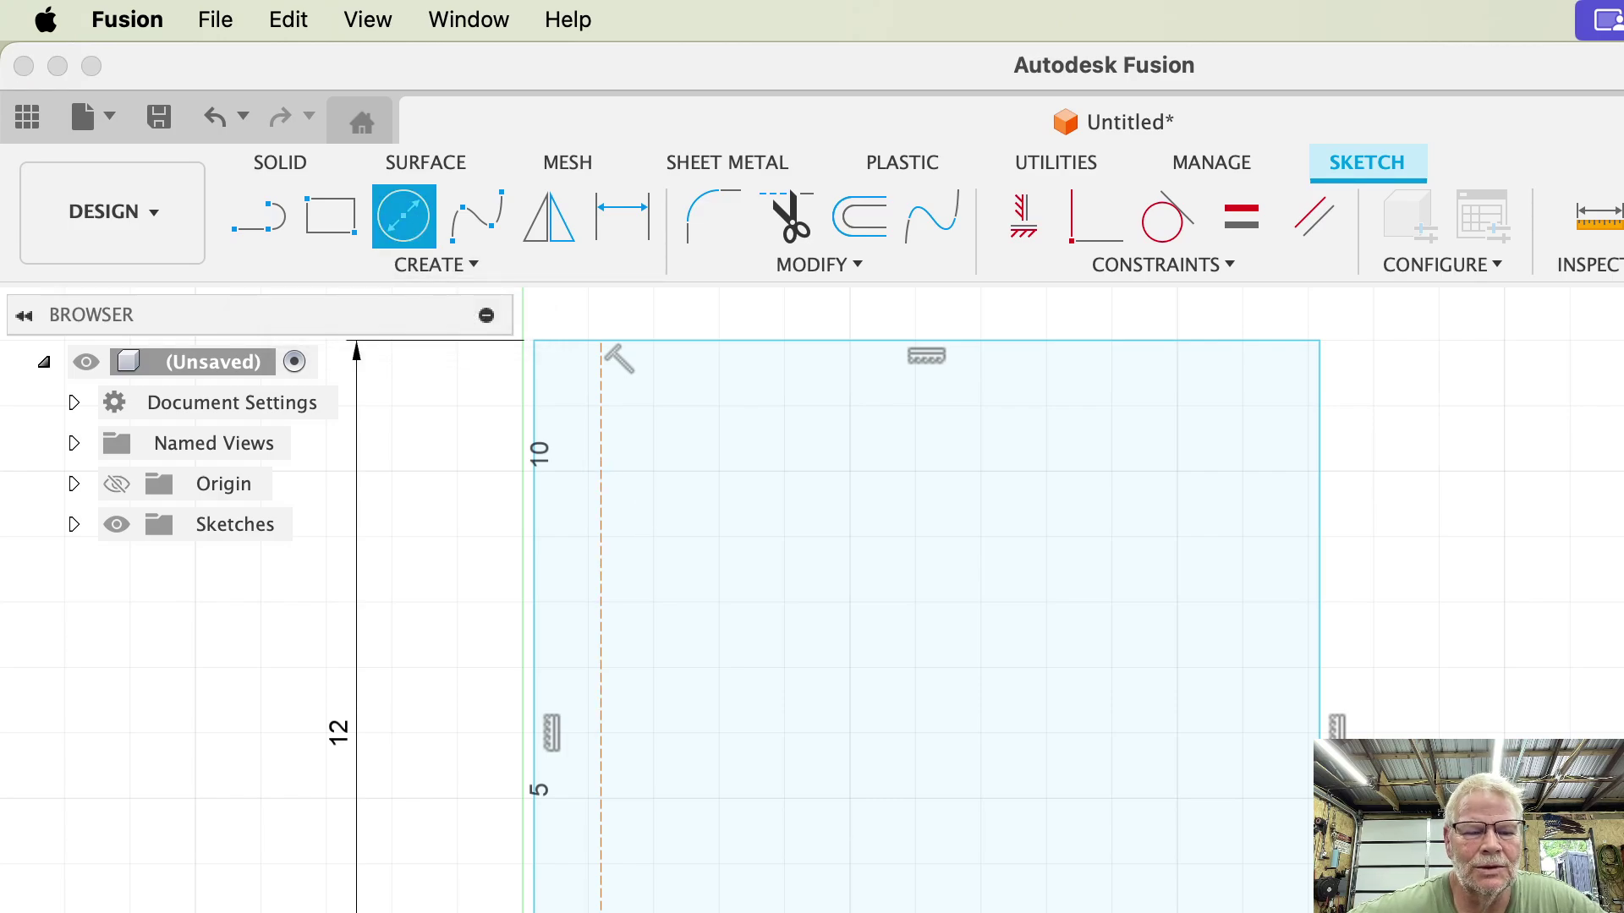
{"action": "type", "text": "9"}
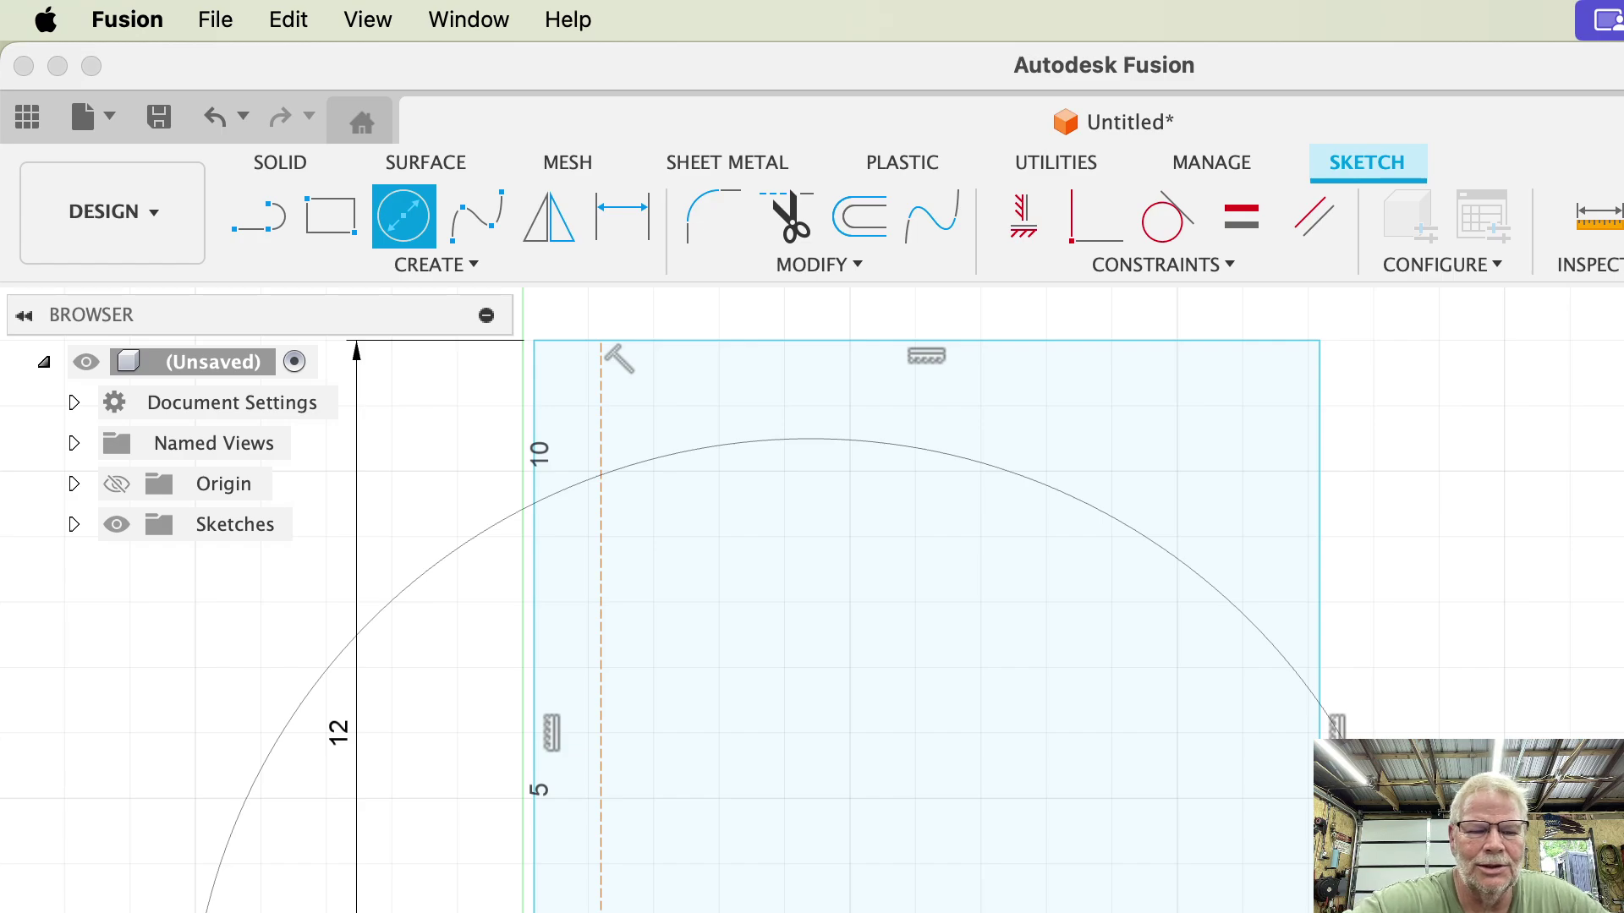
{"action": "key", "text": "Escape"}
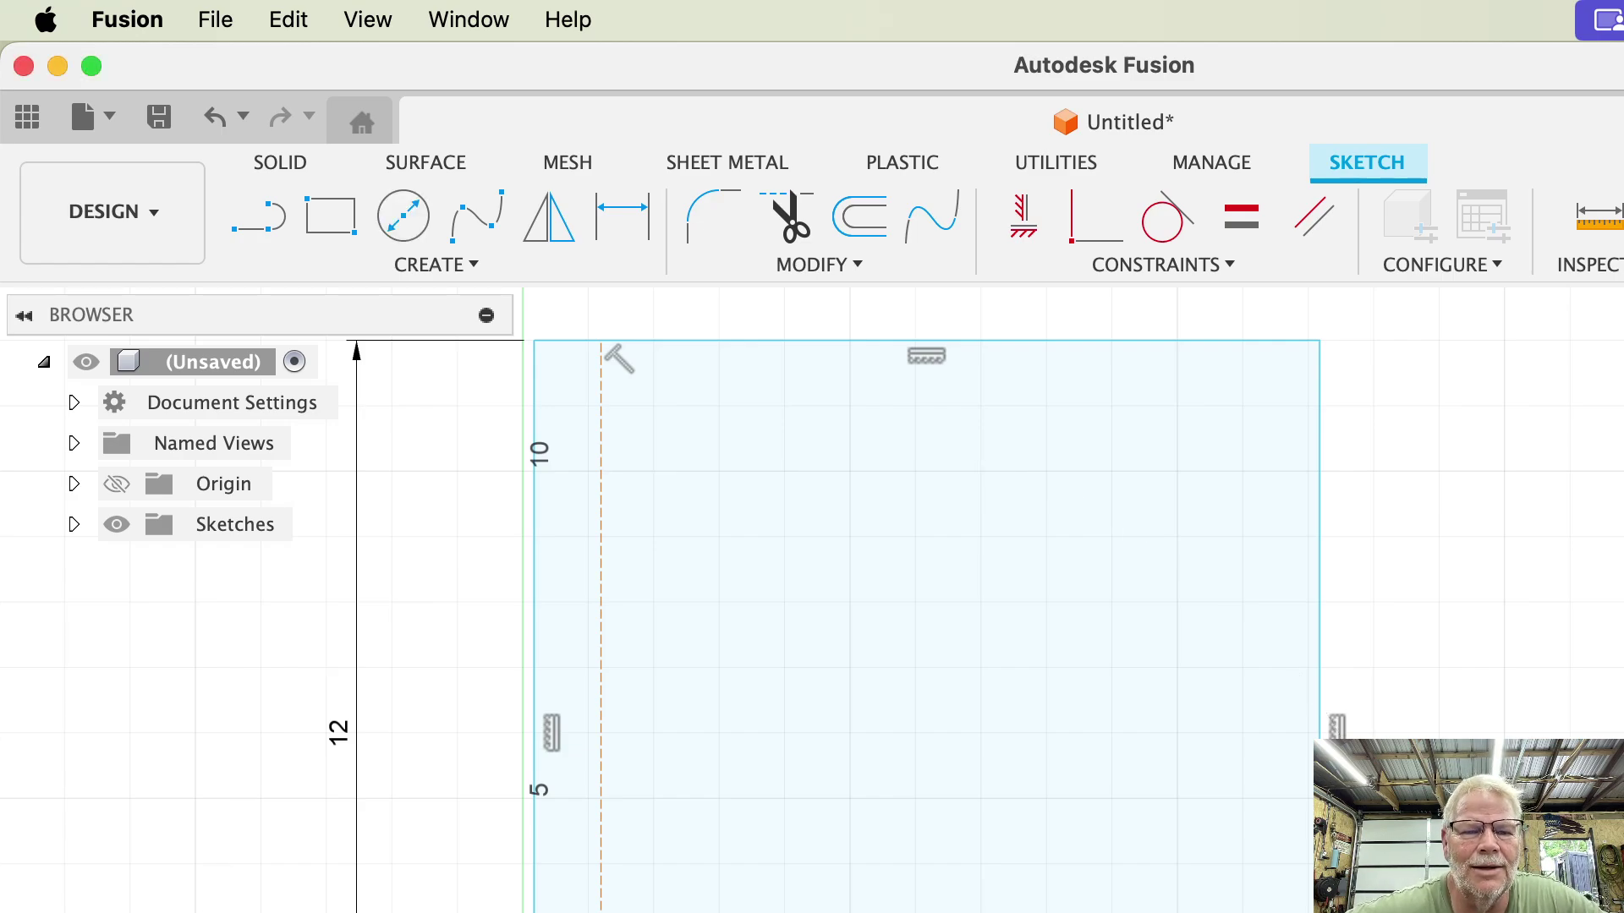
{"action": "left_click", "coordinate": [638, 213]}
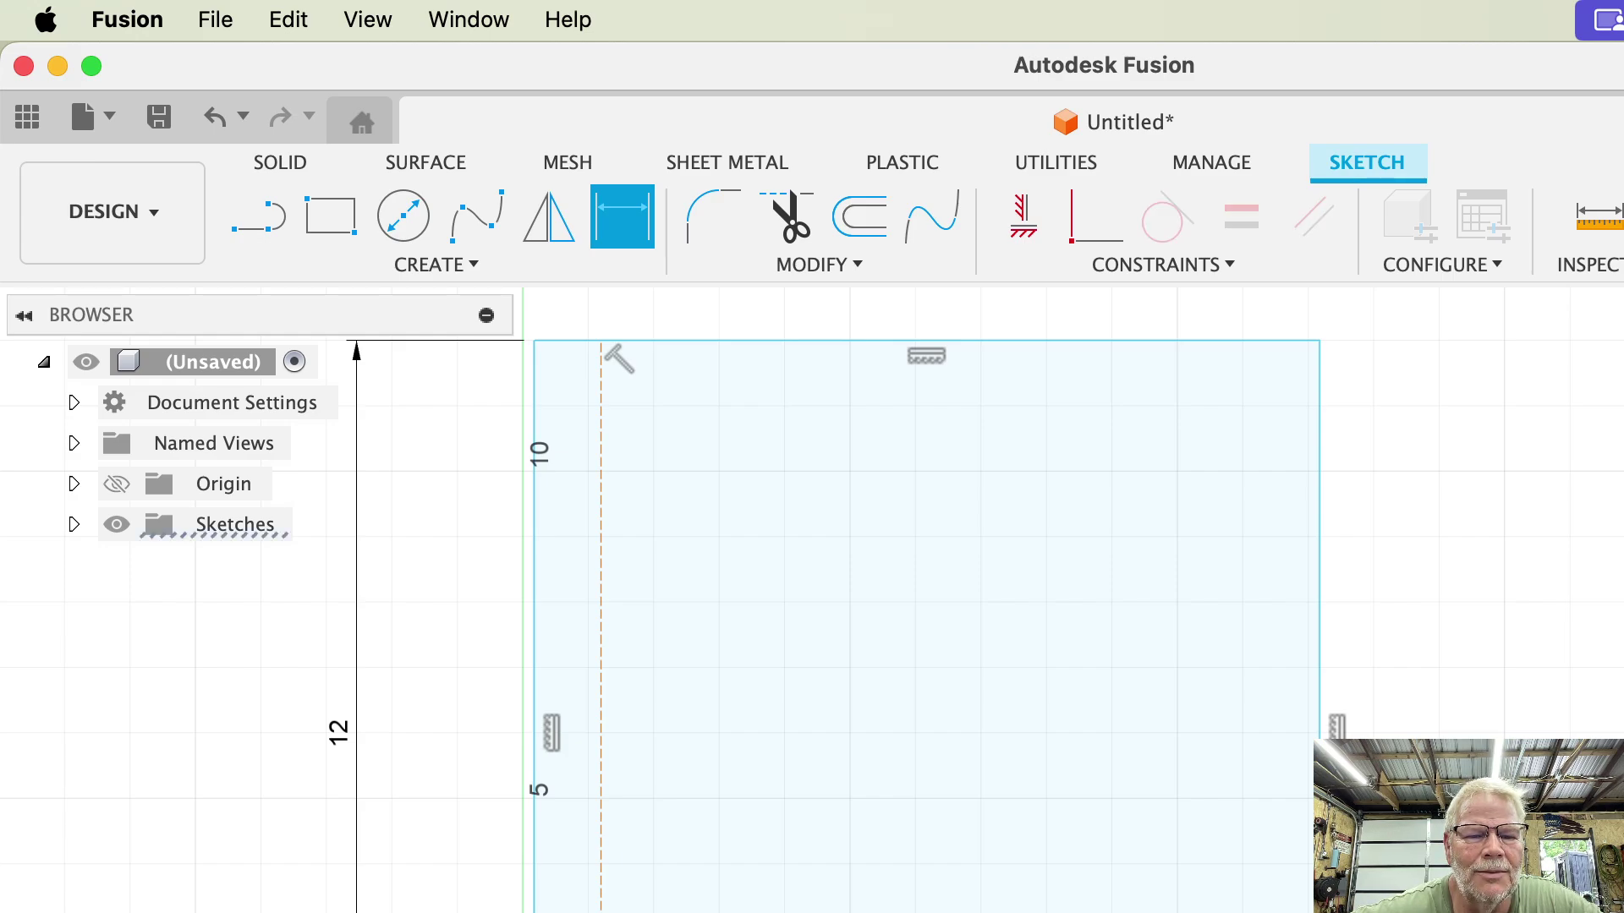
{"action": "key", "text": "Escape"}
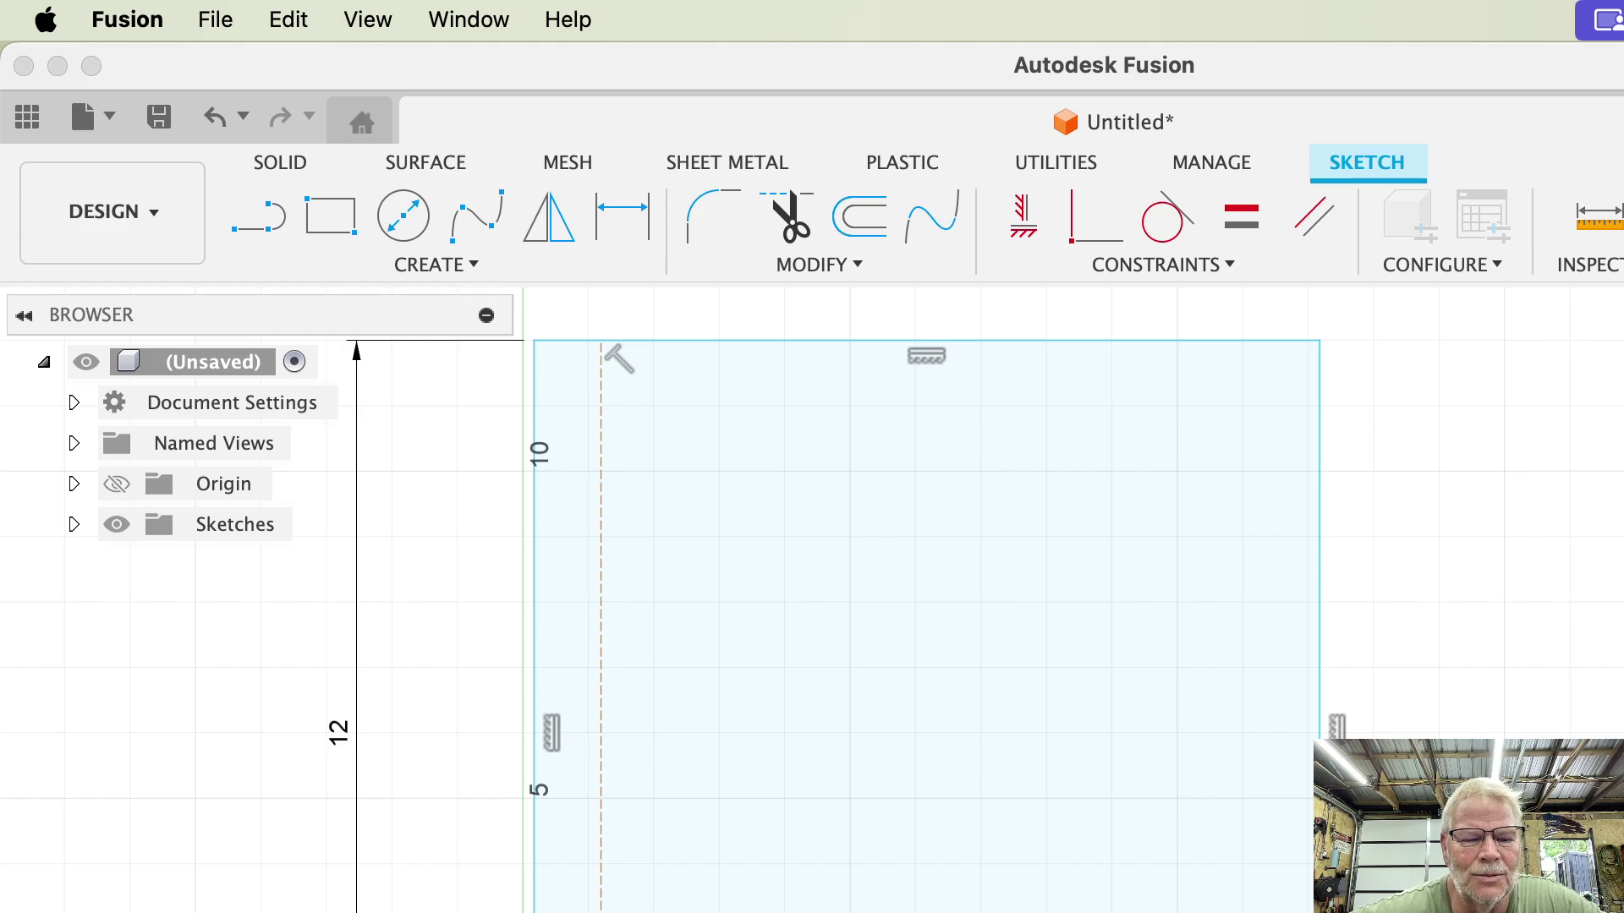
{"action": "key", "text": "d"}
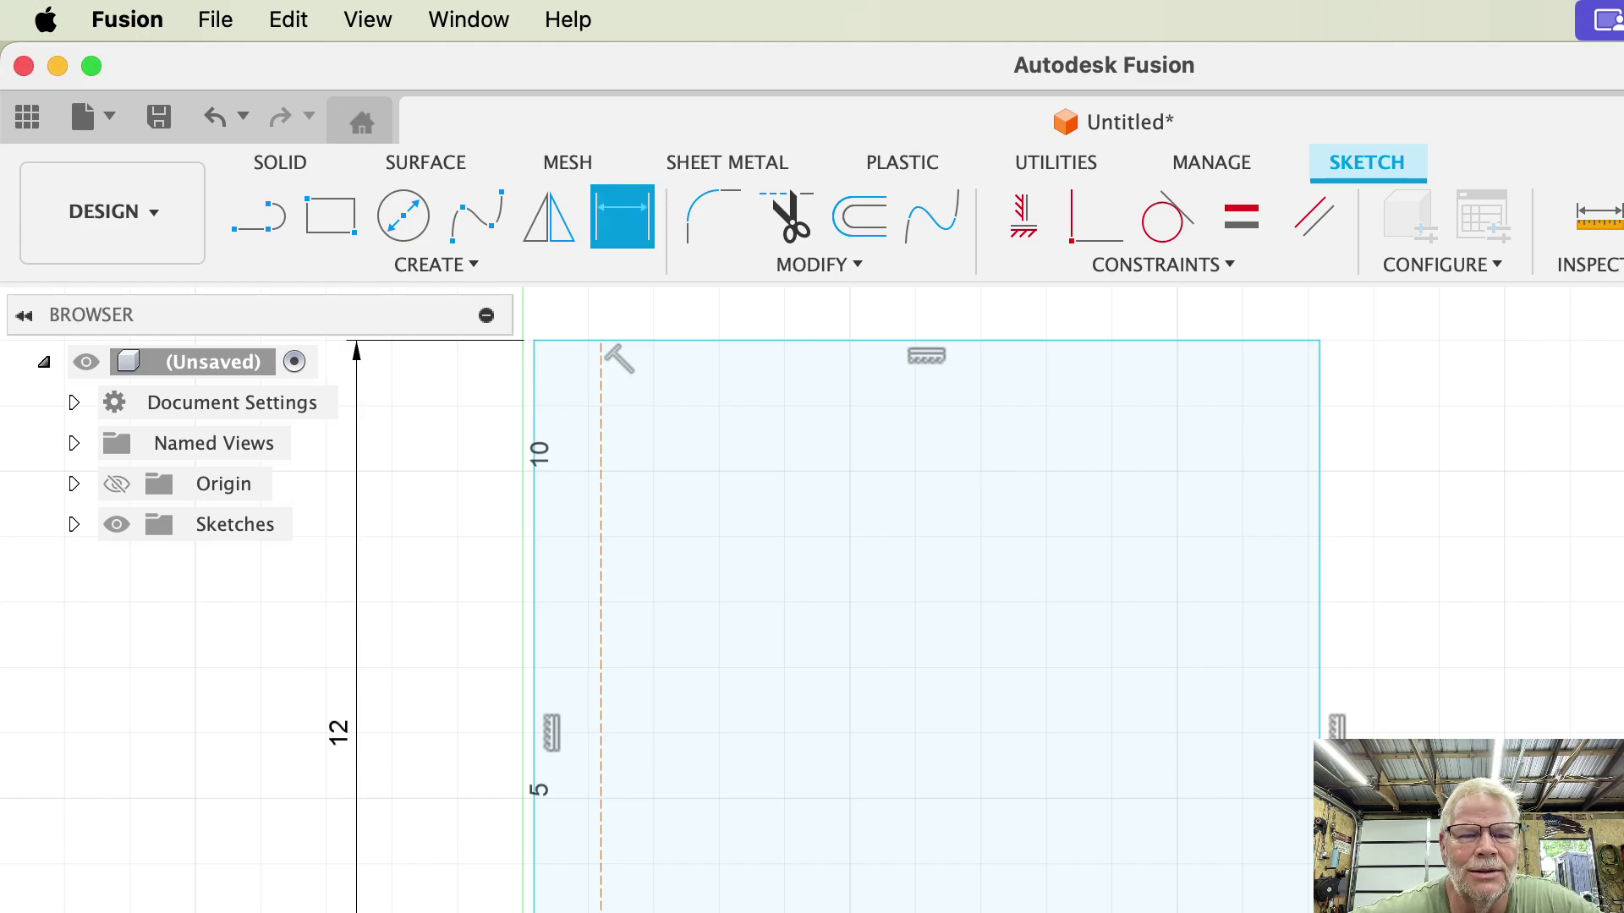
{"action": "left_click", "coordinate": [216, 126]}
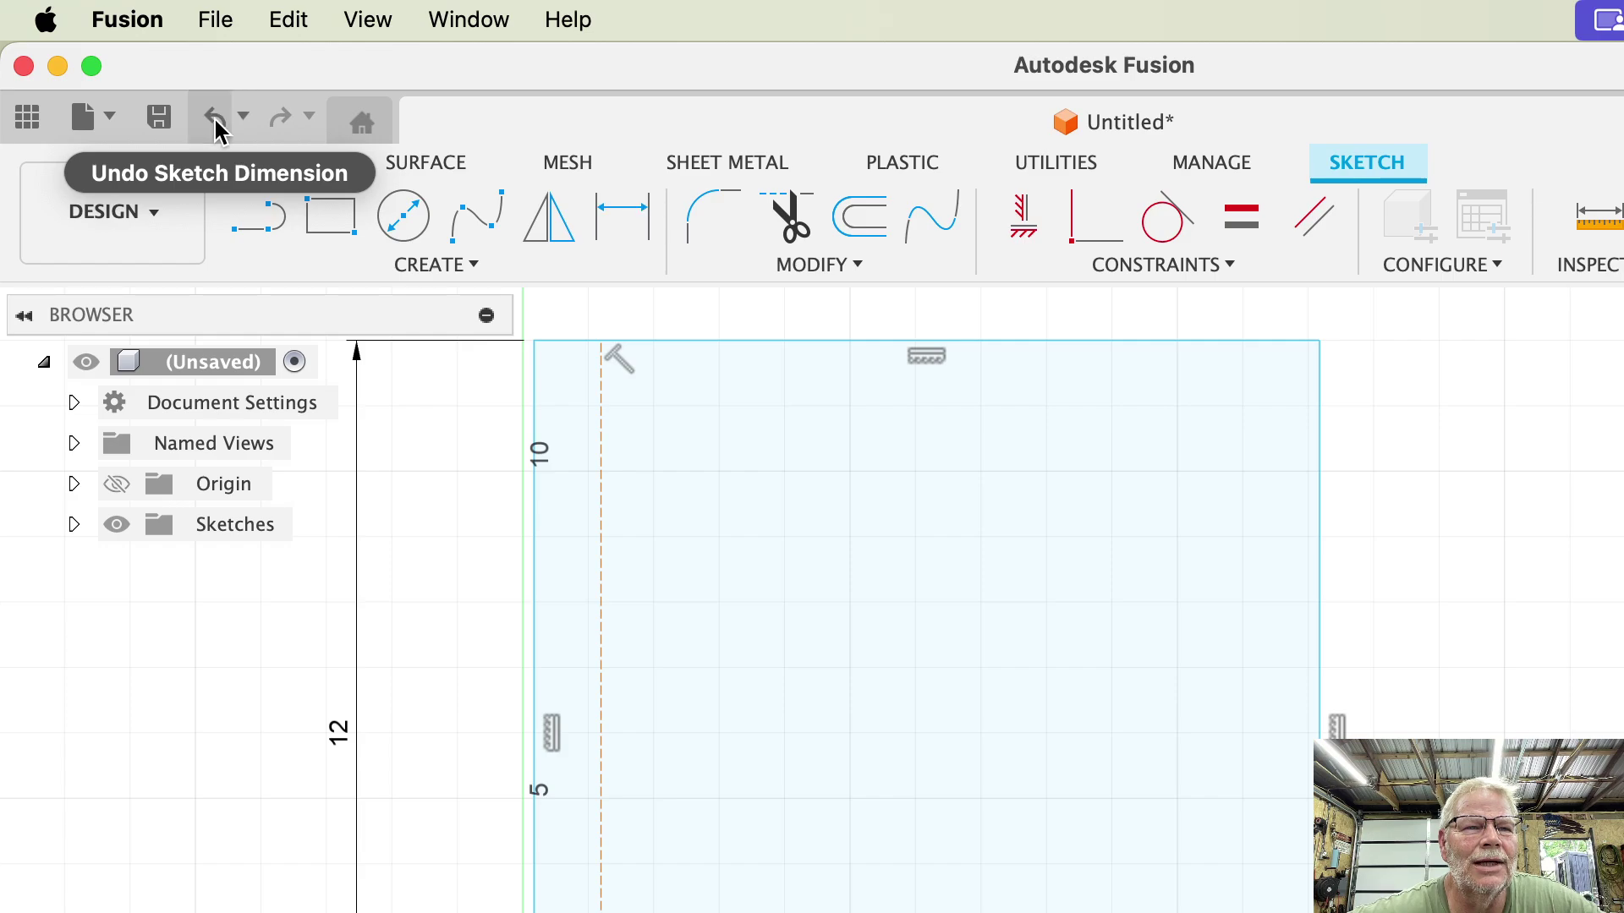
{"action": "left_click", "coordinate": [216, 125]}
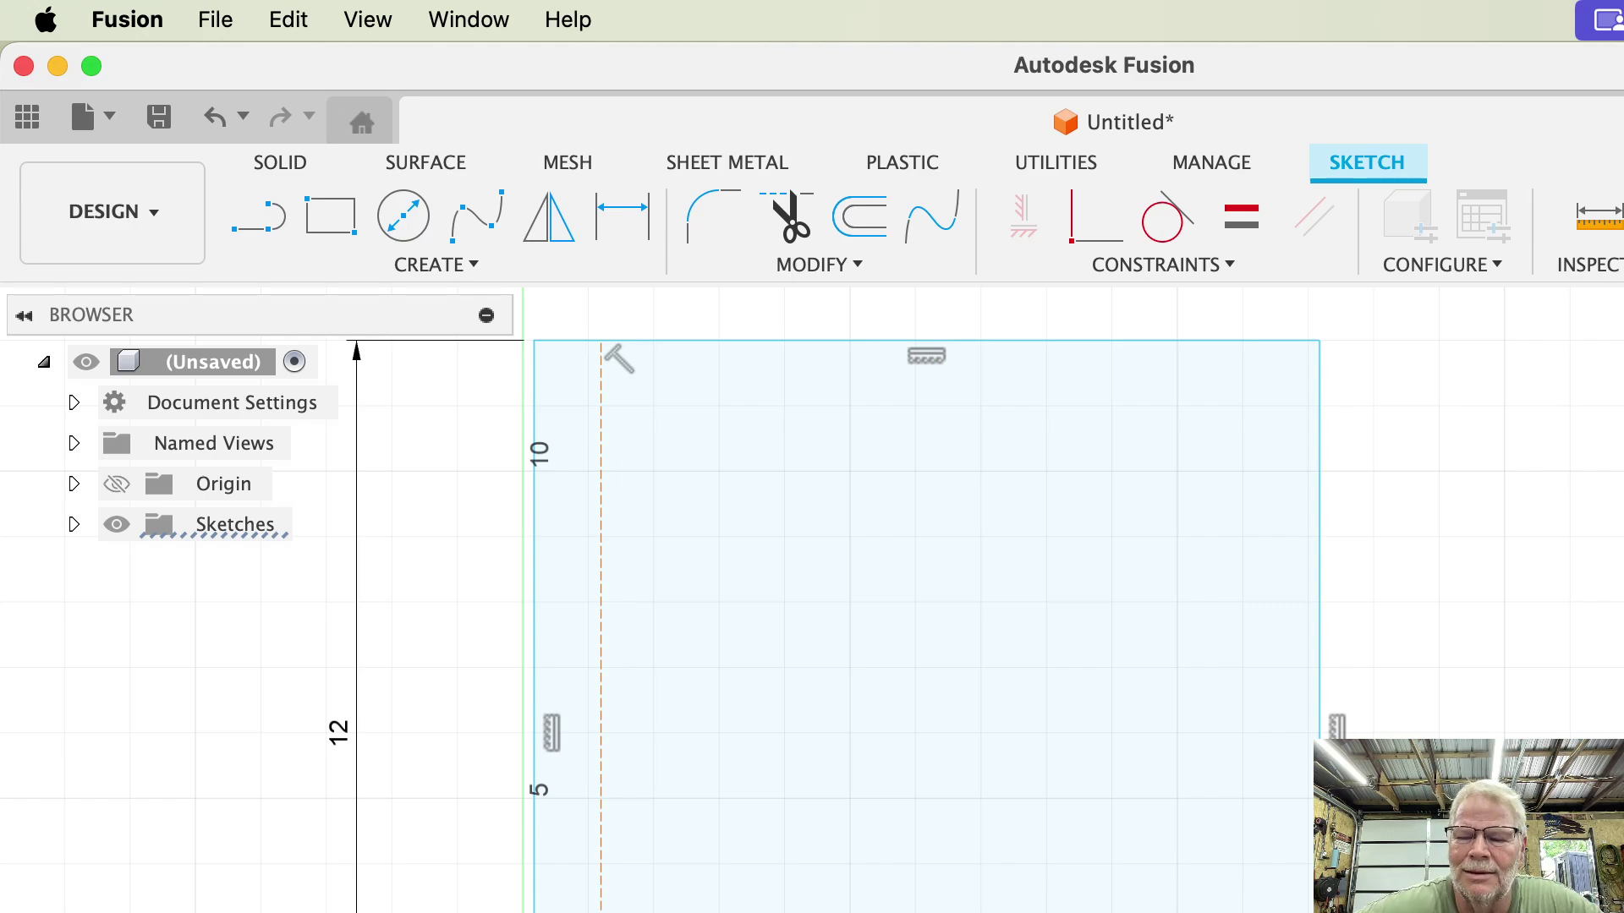
{"action": "key", "text": "Escape"}
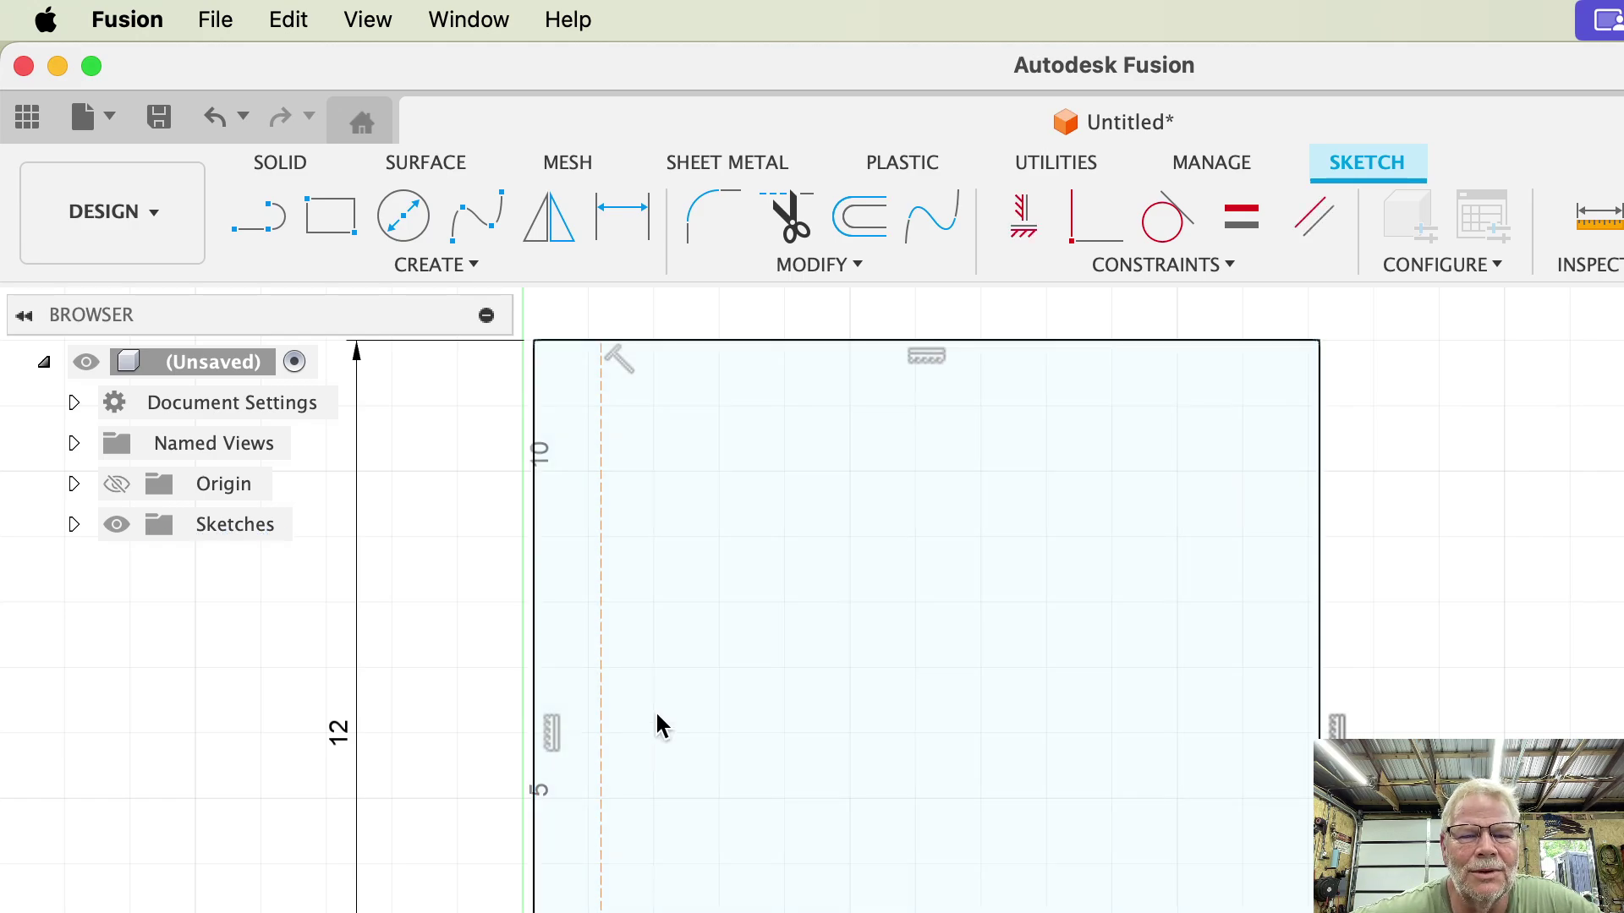
{"action": "left_click", "coordinate": [402, 215]}
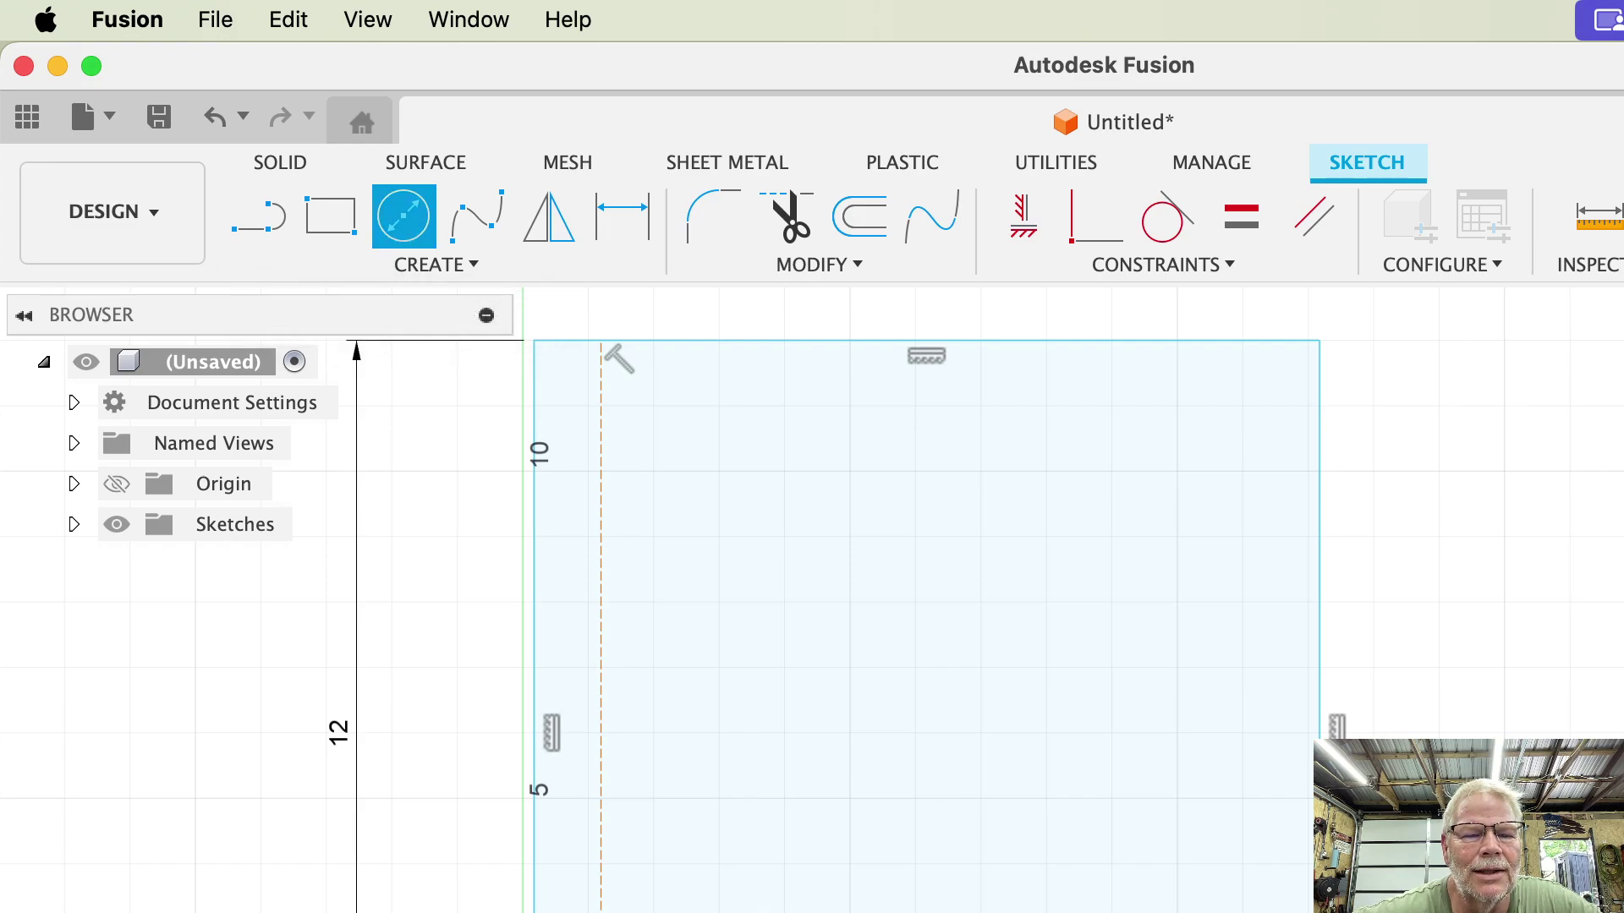
{"action": "type", "text": "19"}
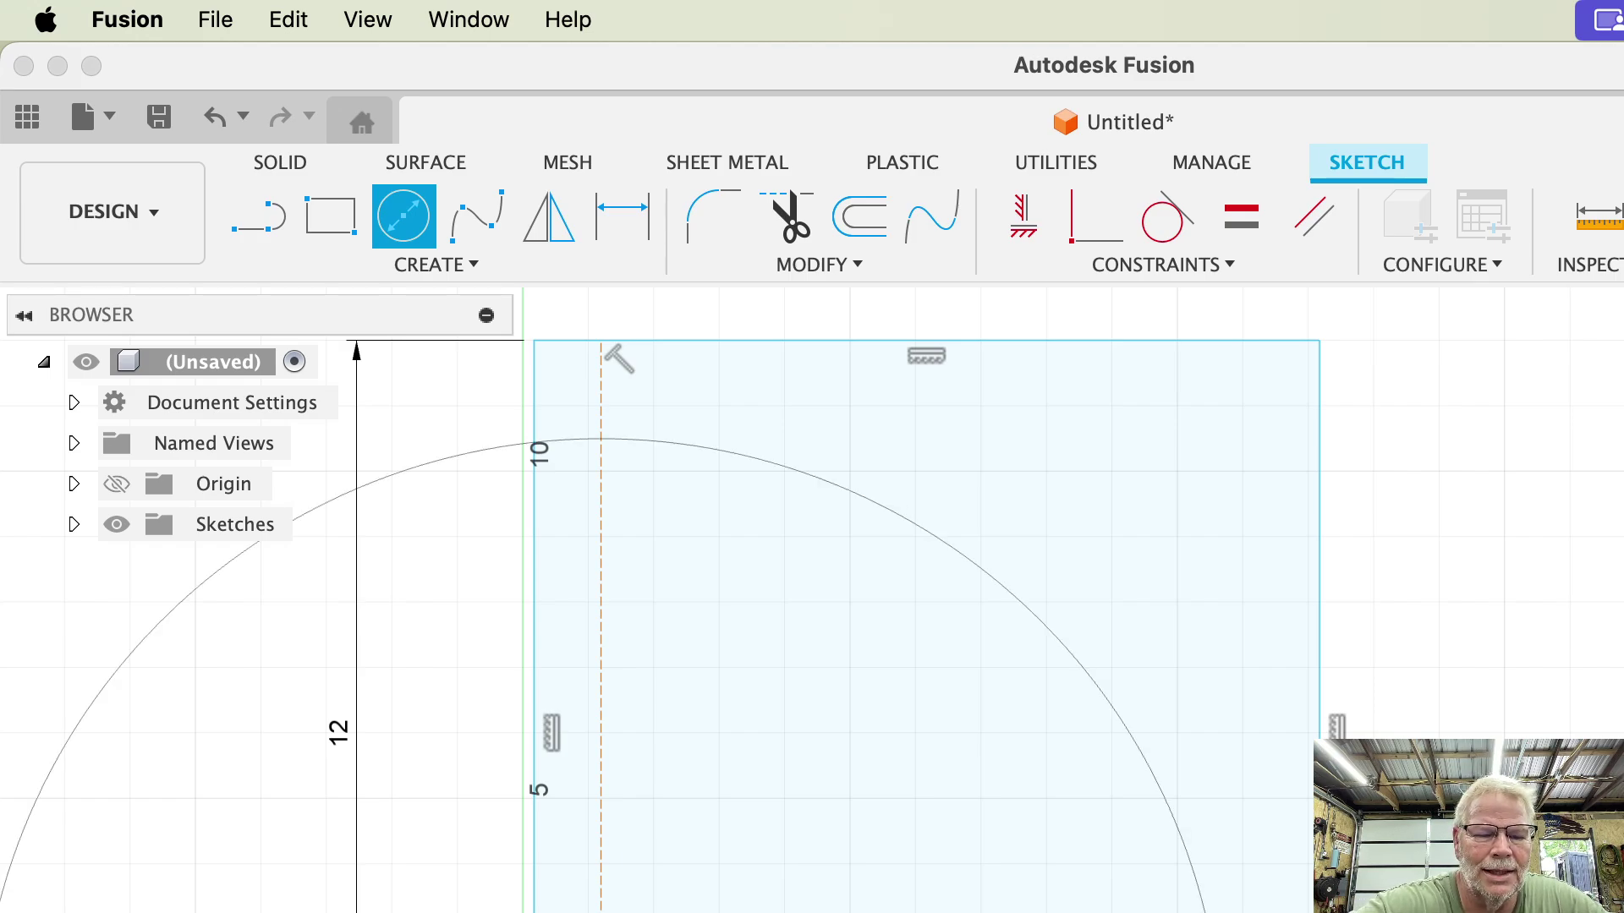
{"action": "key", "text": "Escape"}
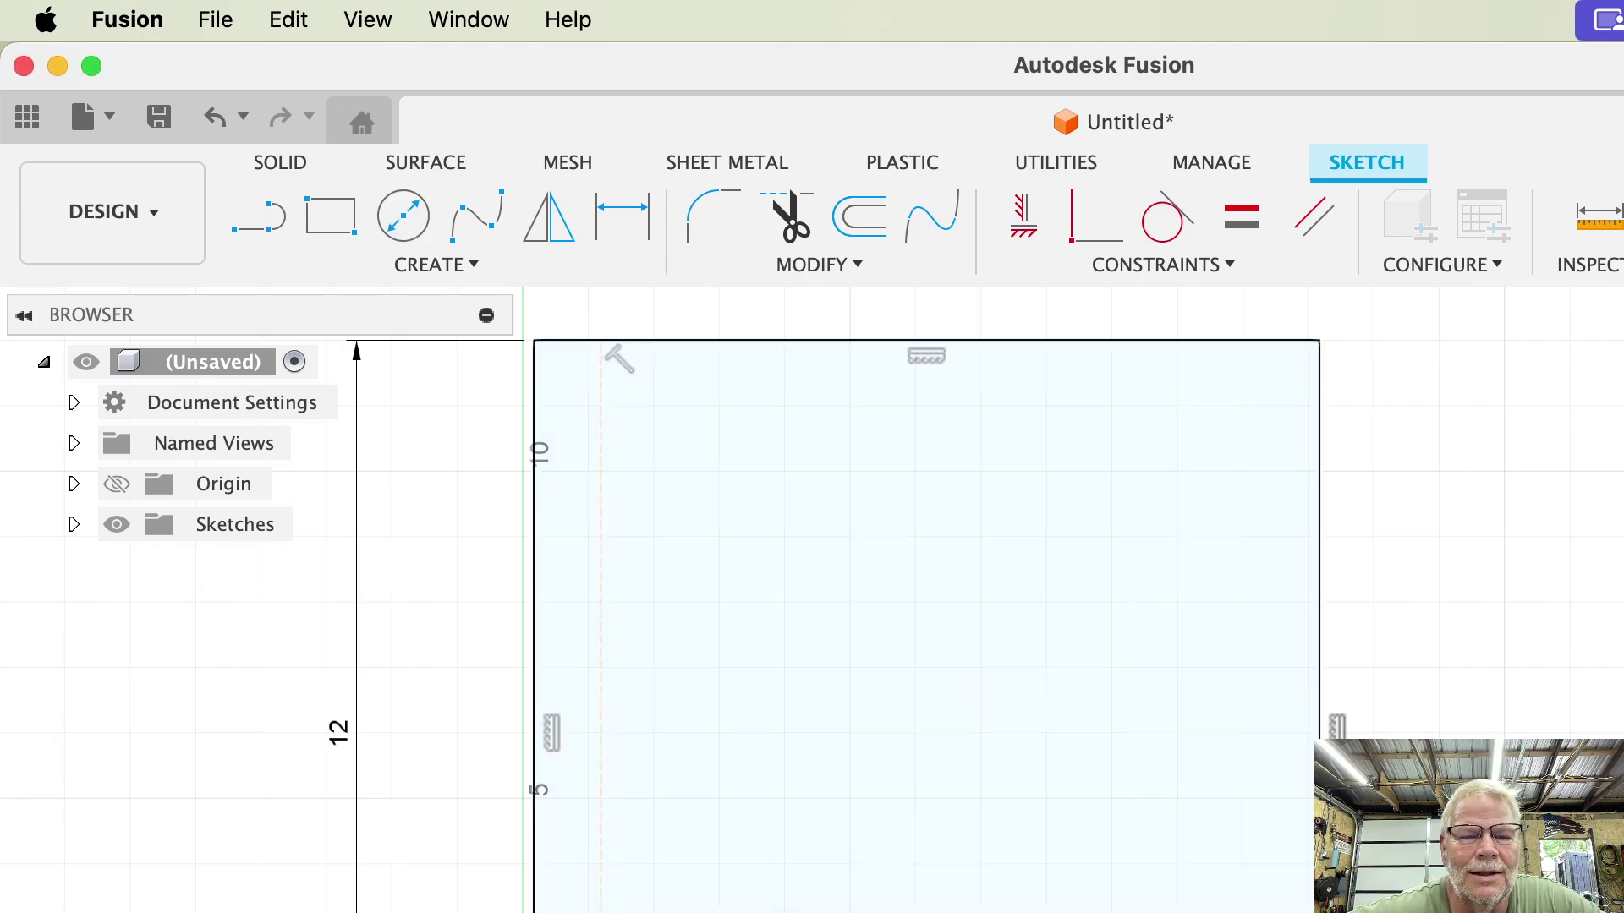
Dimension the second circle's center 2 in from the first circle's center in the row near the rectangle's bottom edge
{"action": "scroll", "coordinate": [666, 904], "scroll_direction": "down", "scroll_amount": 5}
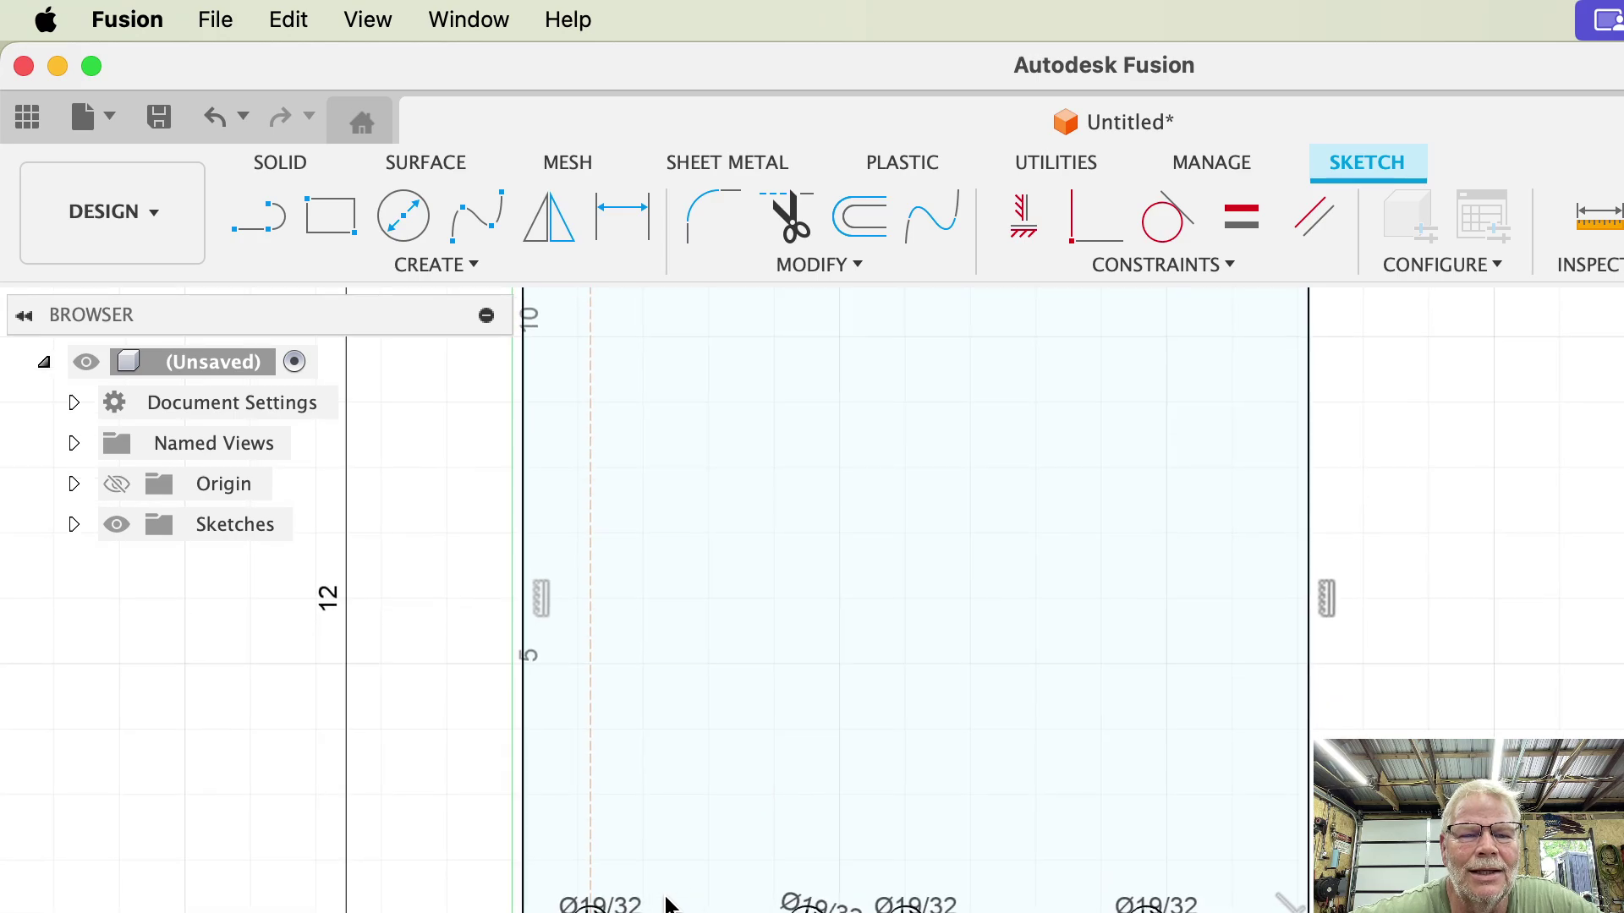
{"action": "left_click", "coordinate": [611, 225]}
{"action": "left_click", "coordinate": [810, 878]}
{"action": "left_click", "coordinate": [592, 882]}
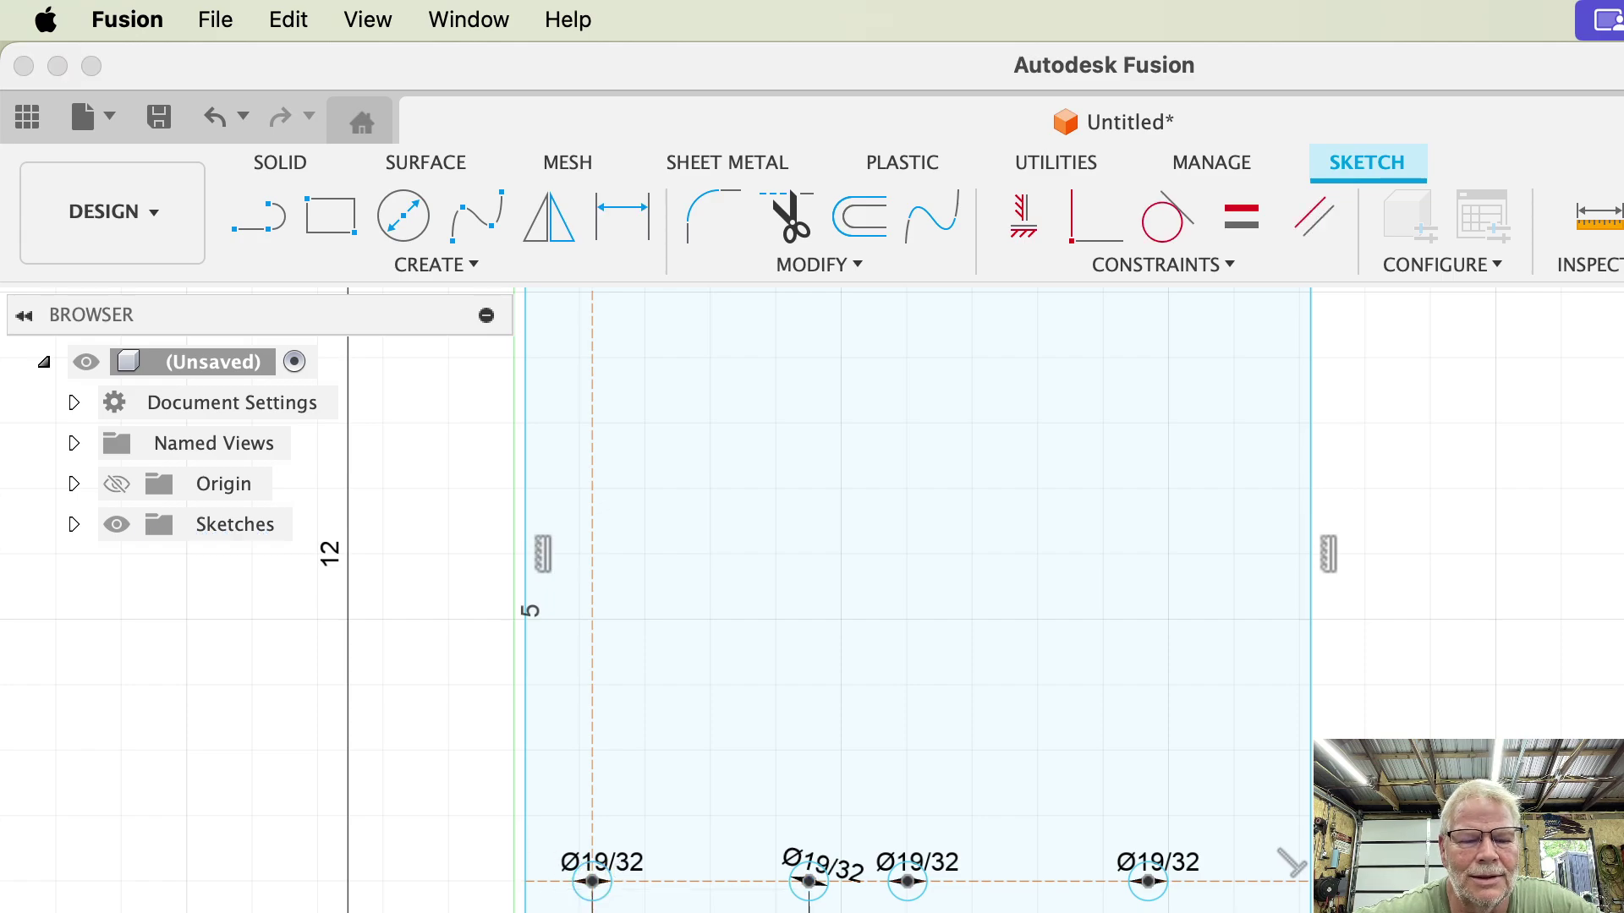
{"action": "key", "text": "Return"}
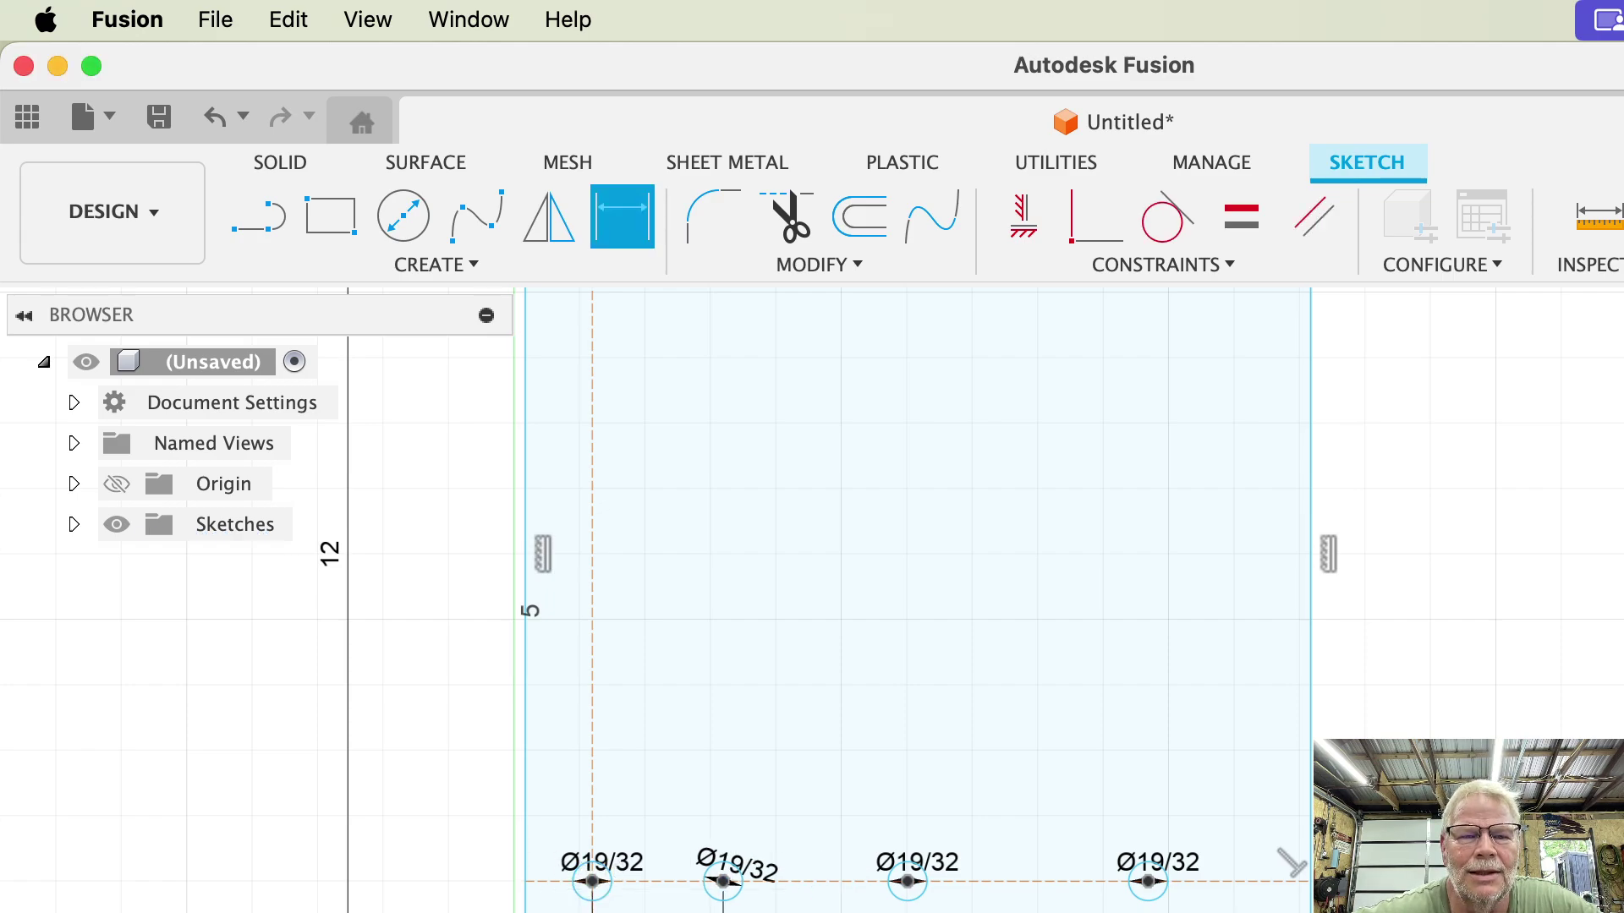
Dimension the third circle's center 2 in from the second and the fourth circle's center 2 in from the third
{"action": "left_click", "coordinate": [905, 879]}
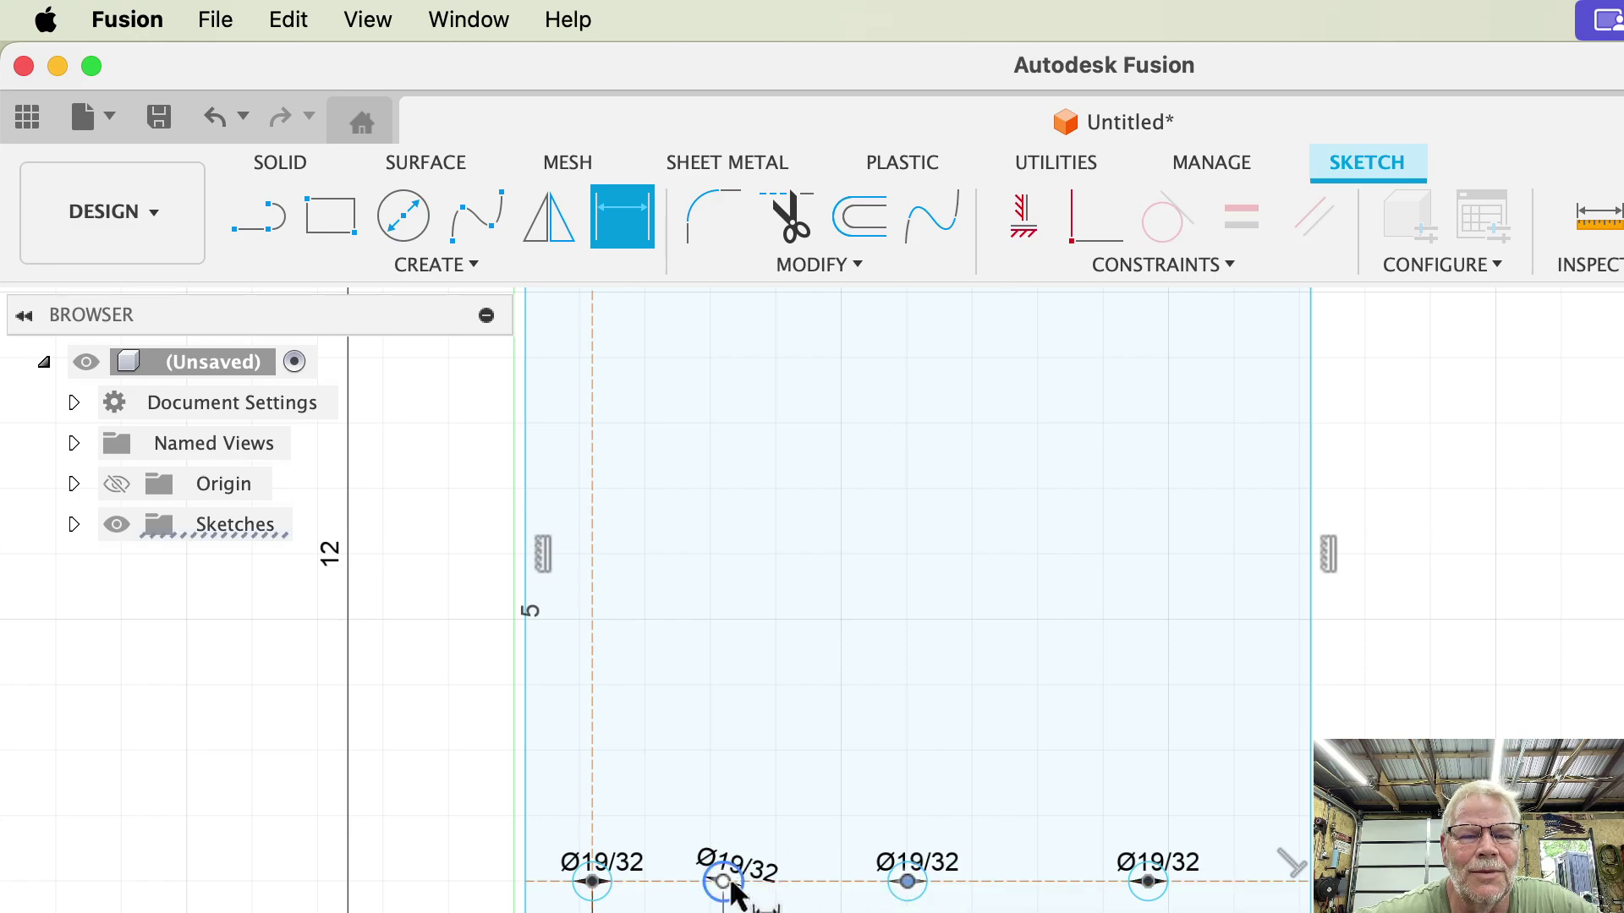
{"action": "left_click", "coordinate": [723, 882]}
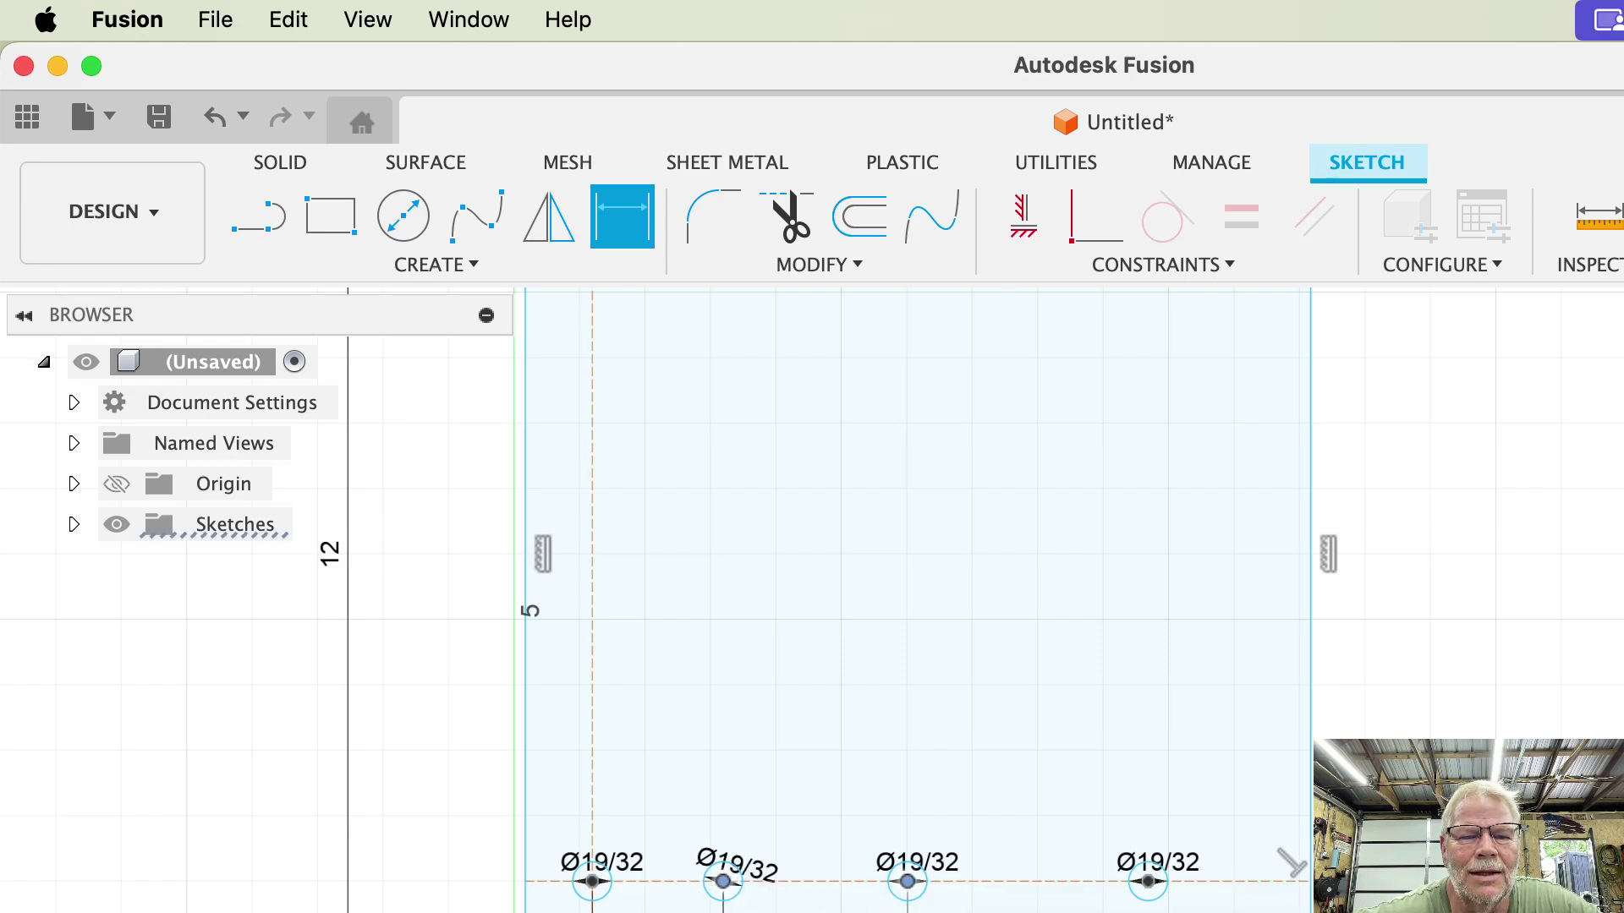
{"action": "left_click", "coordinate": [814, 912]}
{"action": "key", "text": "Return"}
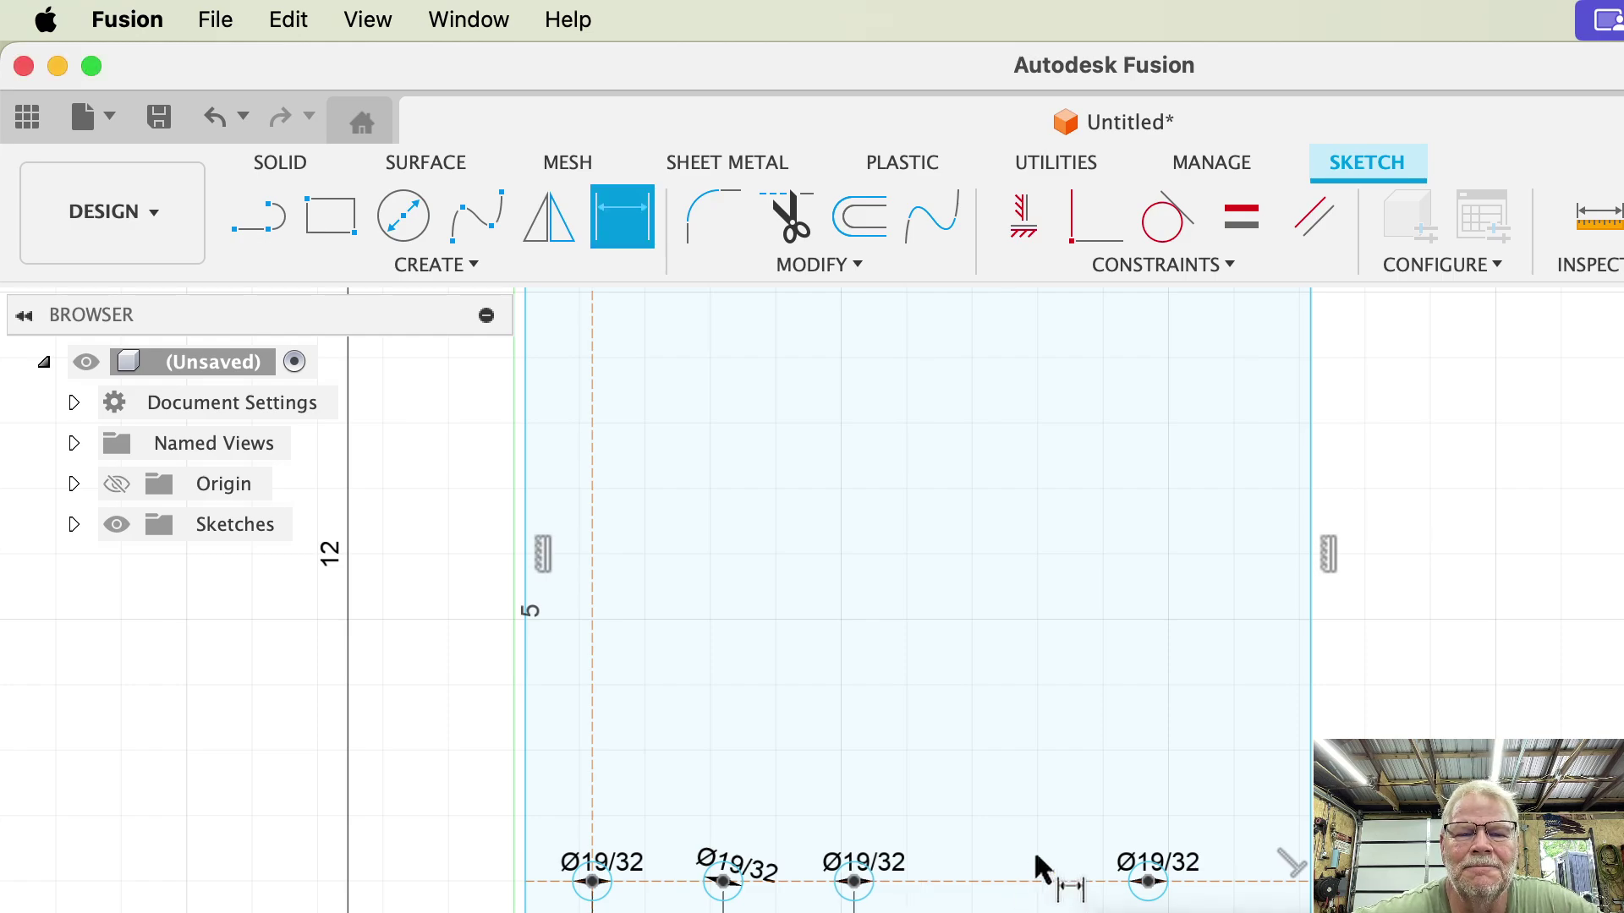
{"action": "left_click", "coordinate": [1149, 882]}
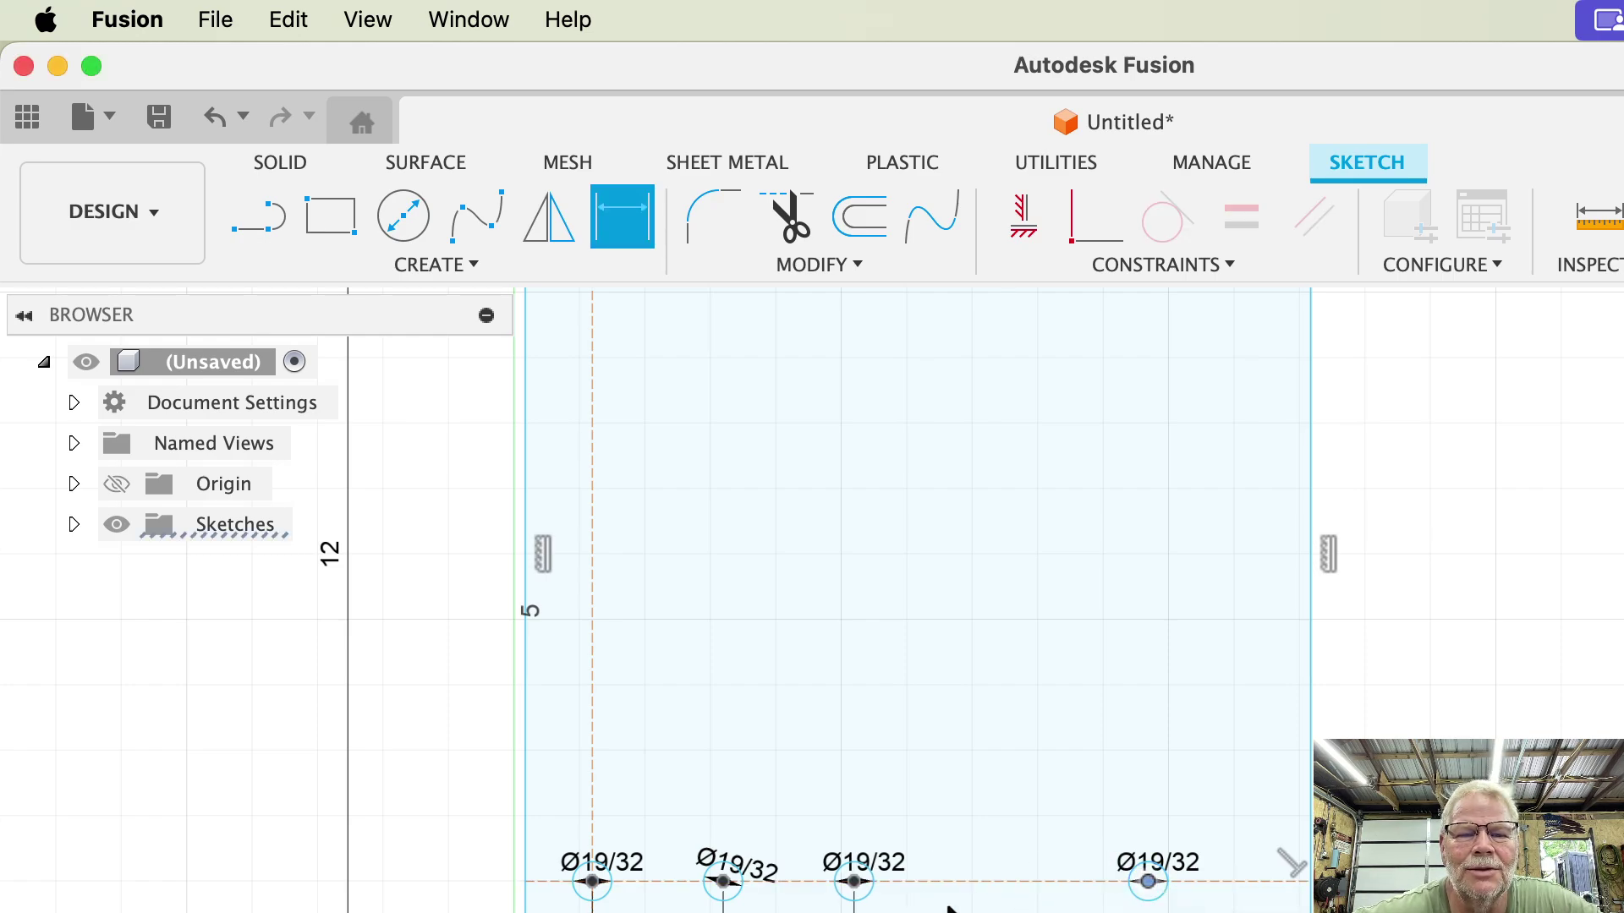
{"action": "left_click", "coordinate": [855, 882]}
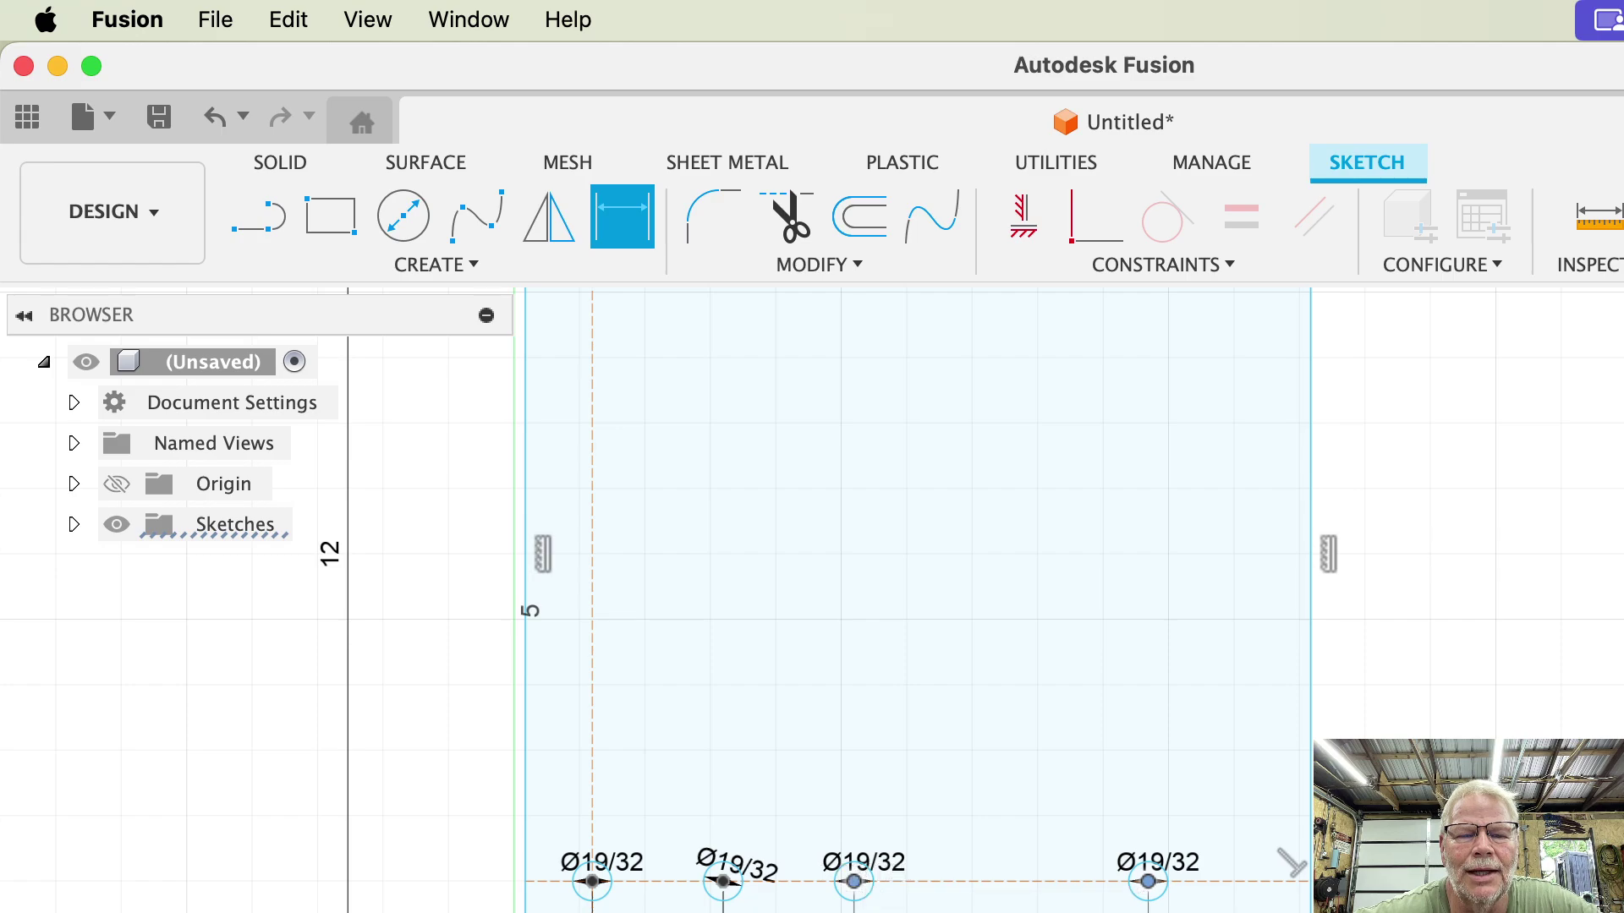
{"action": "left_click", "coordinate": [998, 912]}
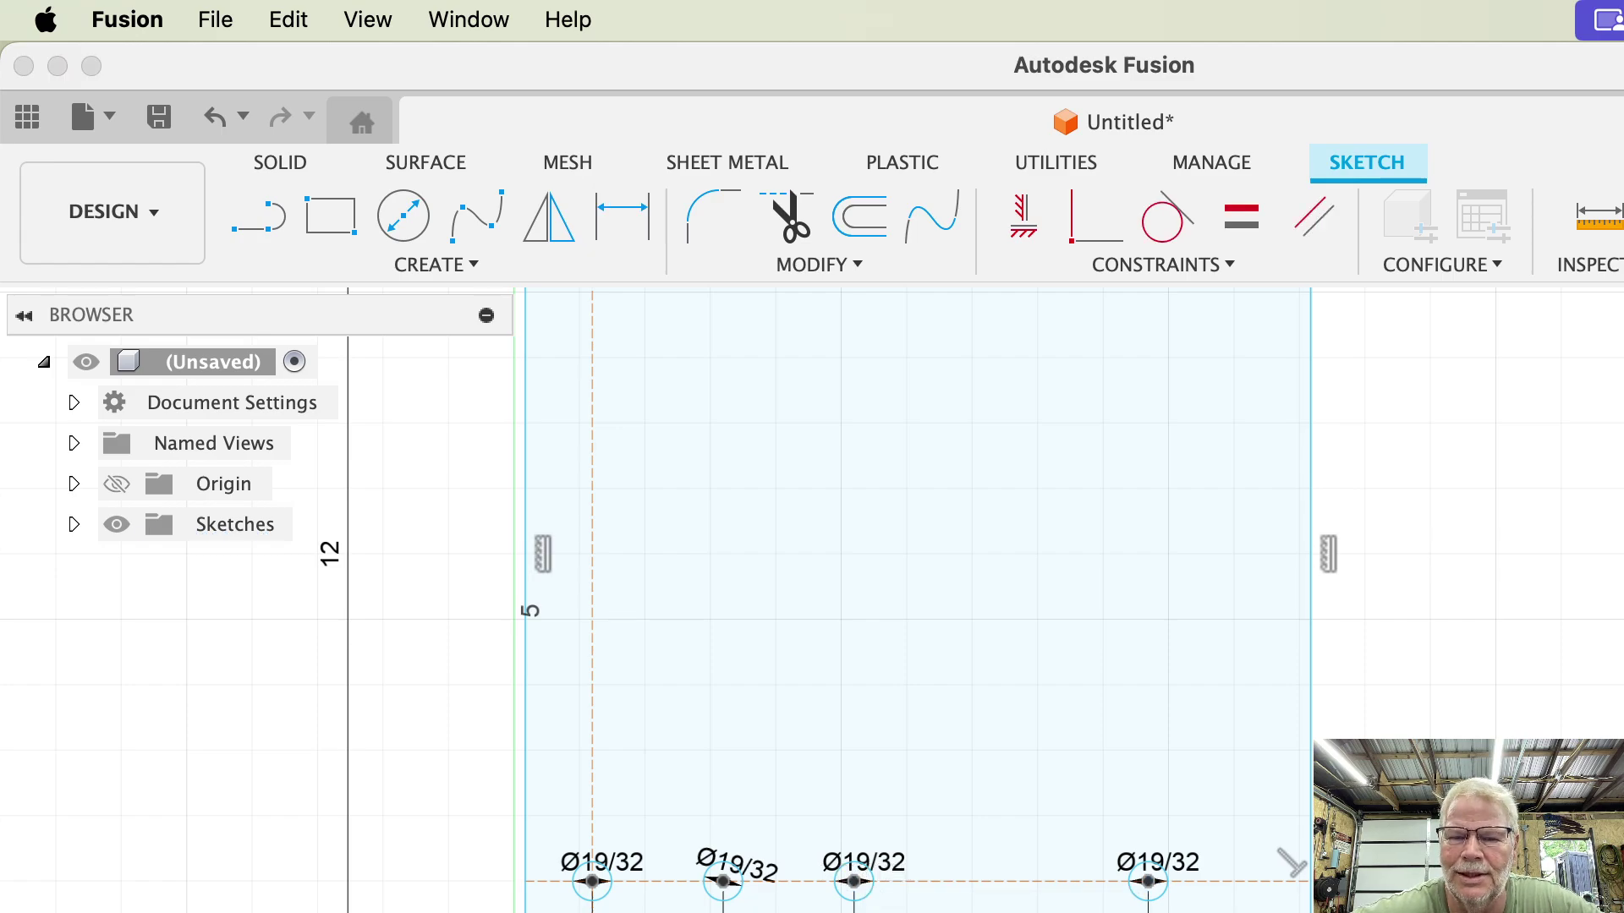
{"action": "key", "text": "Return"}
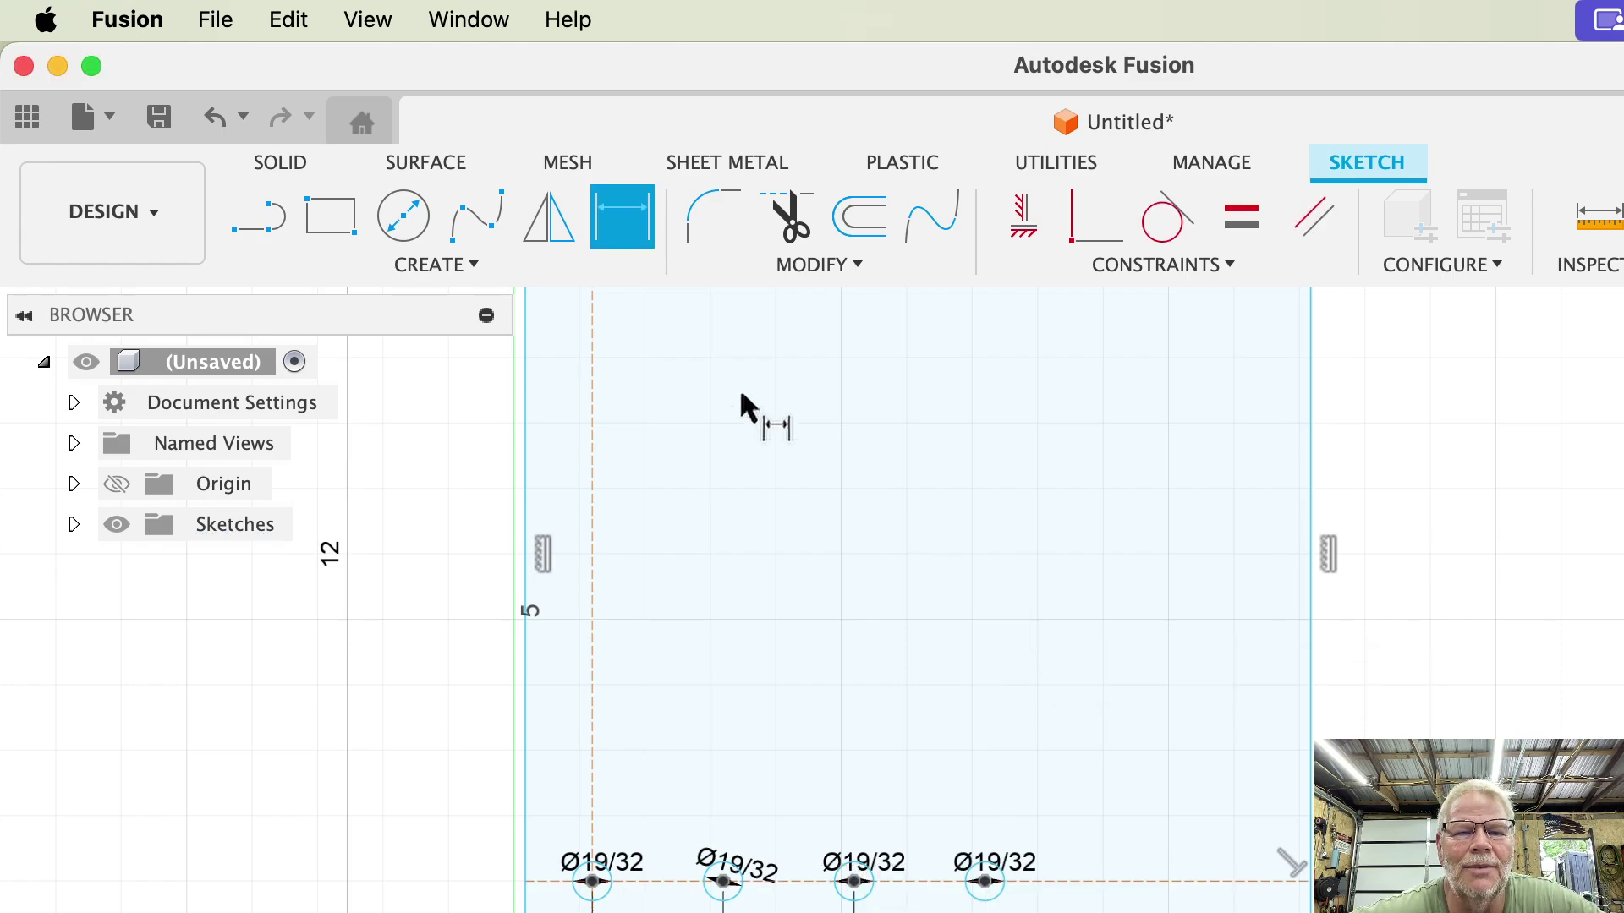
Sketch a fifth circle with a 19/32 in diameter on the horizontal construction line, right of the fourth circle
{"action": "left_click", "coordinate": [406, 225]}
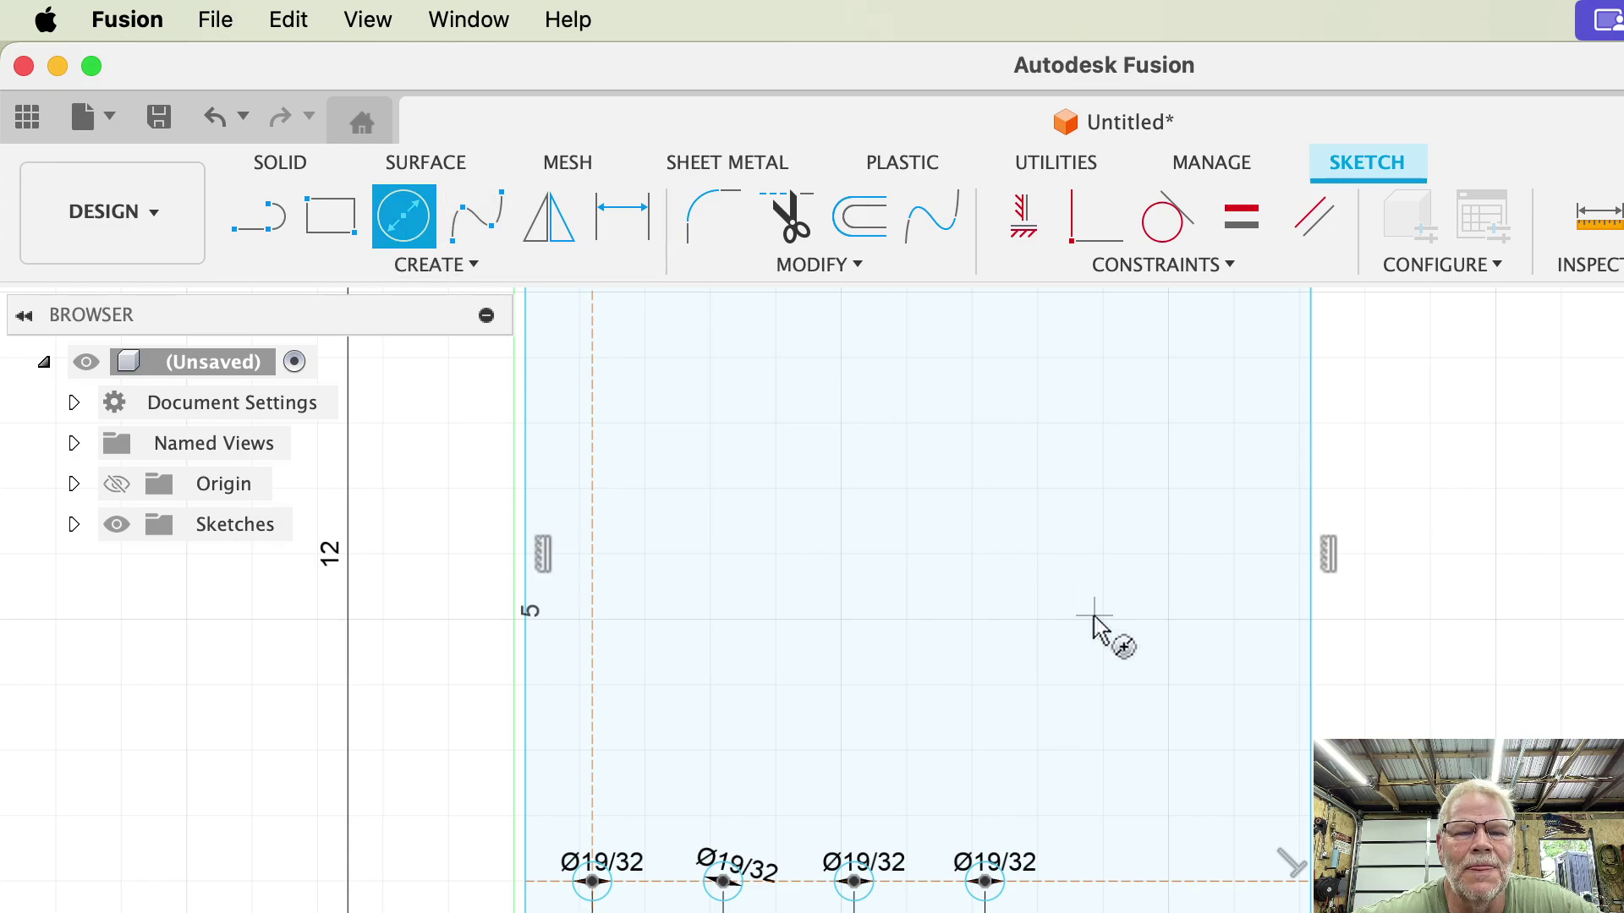
{"action": "left_click", "coordinate": [1106, 881]}
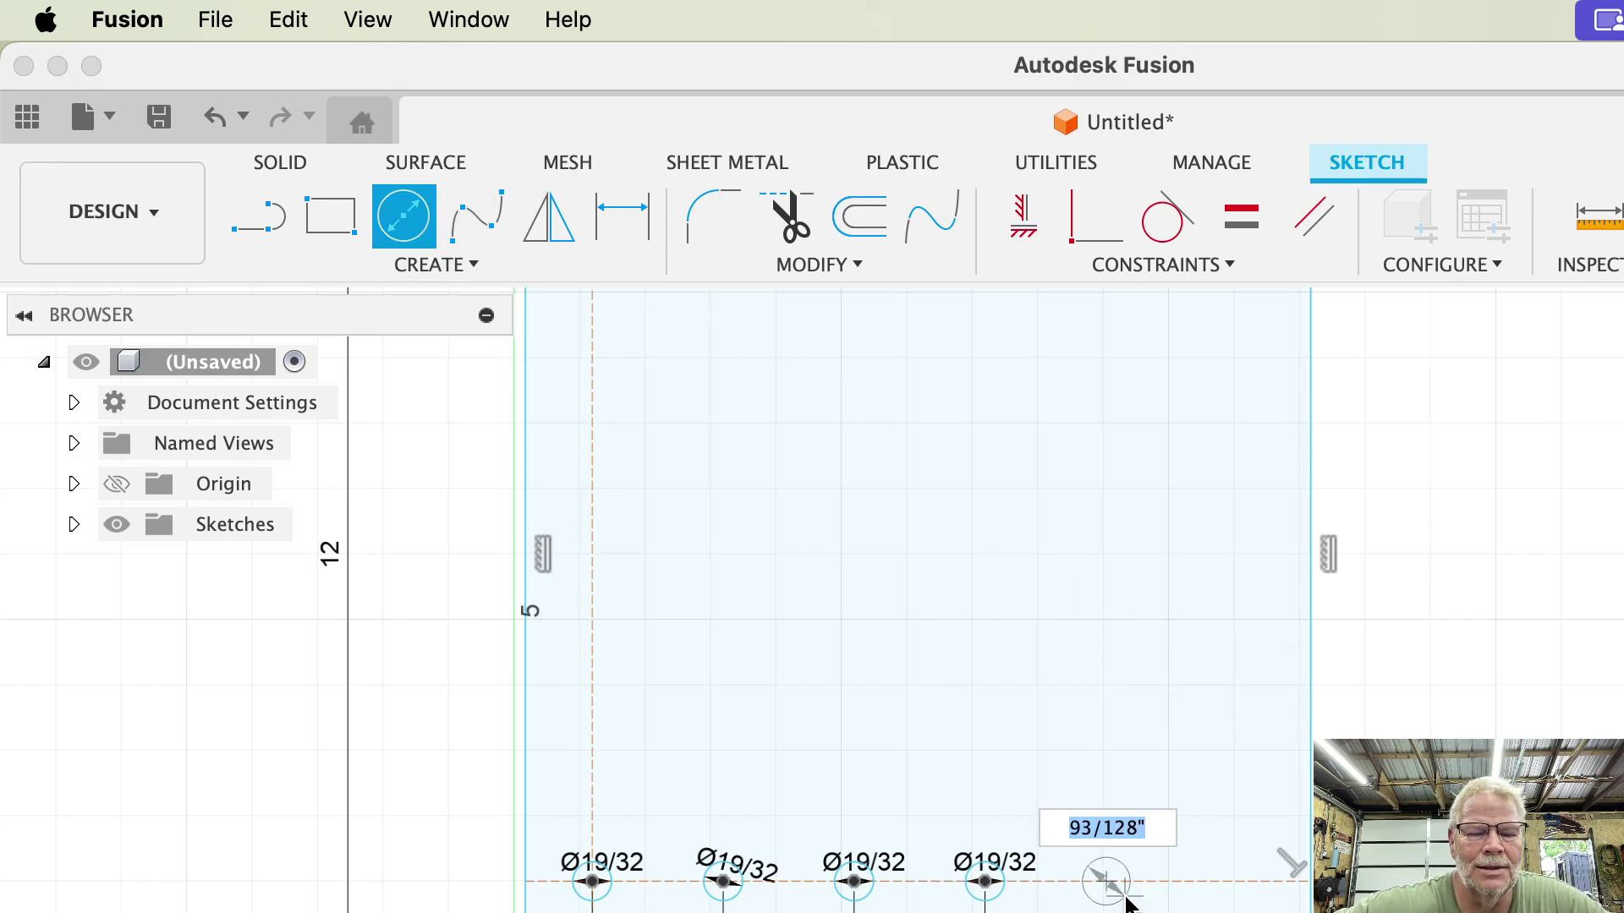
{"action": "type", "text": "19"}
{"action": "key", "text": "Return"}
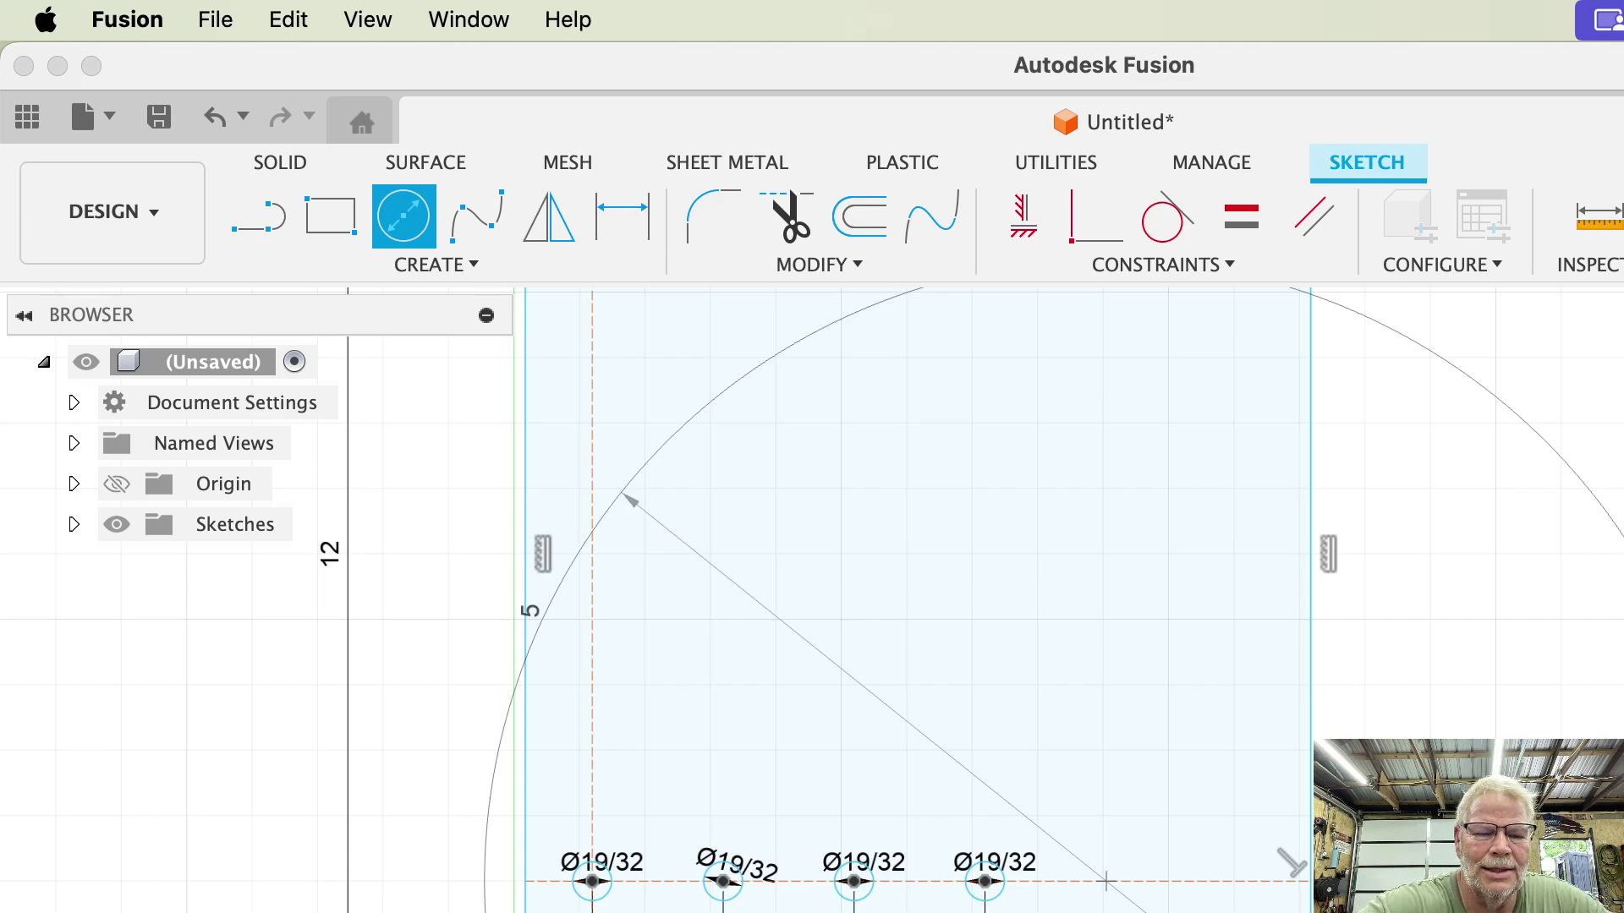
{"action": "type", "text": "/32"}
{"action": "key", "text": "Return"}
{"action": "key", "text": "Escape"}
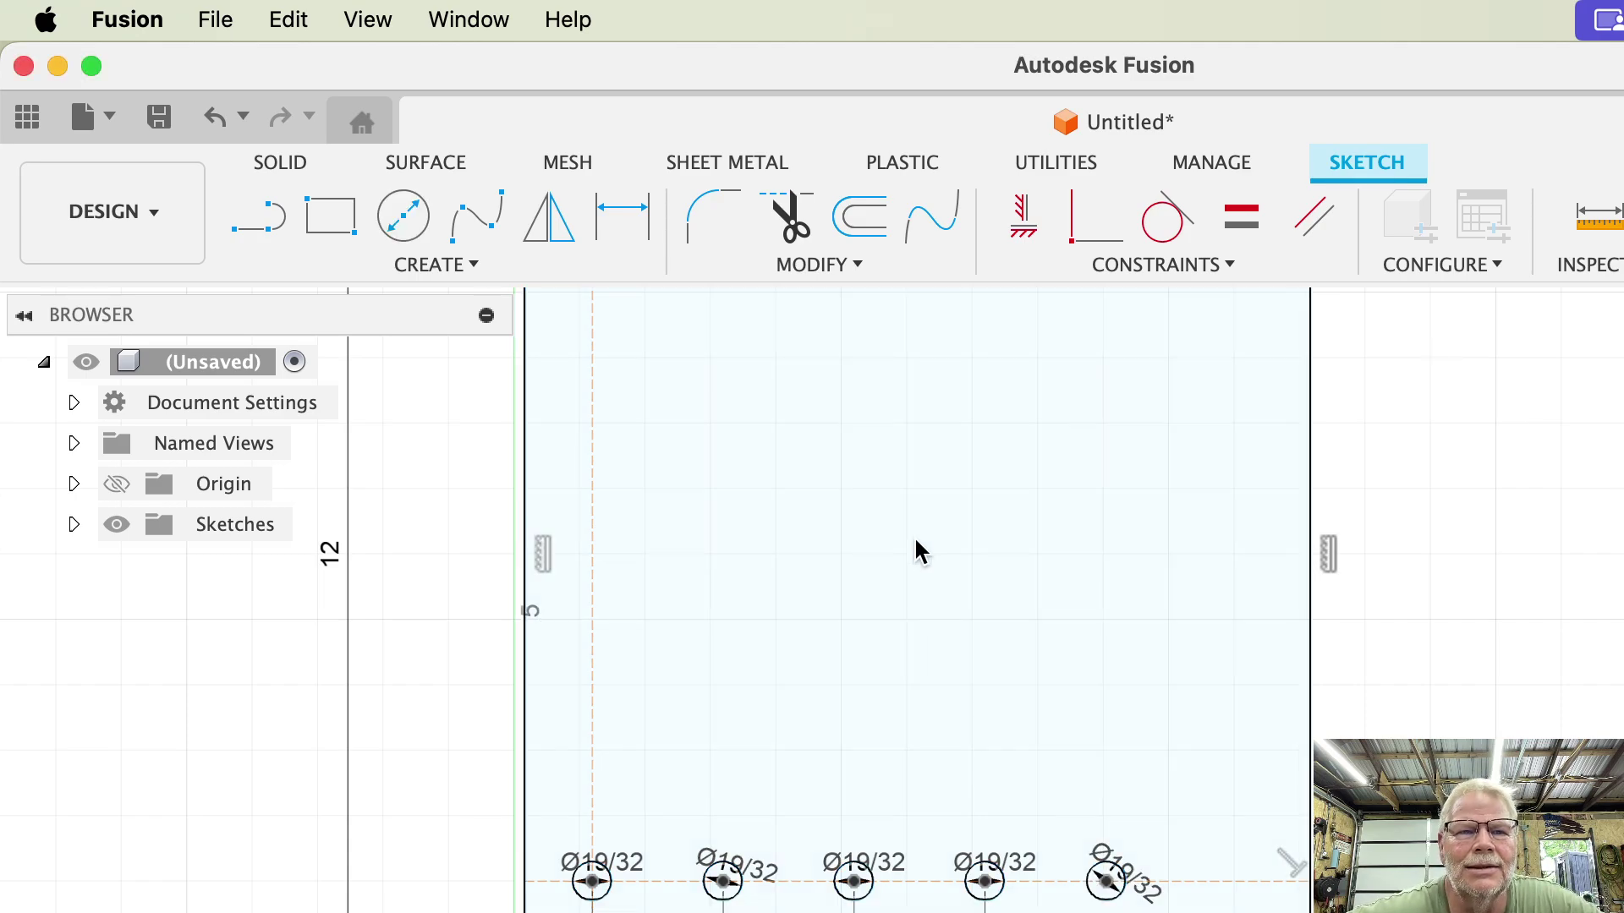
Dimension the fifth circle's center 2 in from the fourth circle's center
{"action": "left_click", "coordinate": [622, 216]}
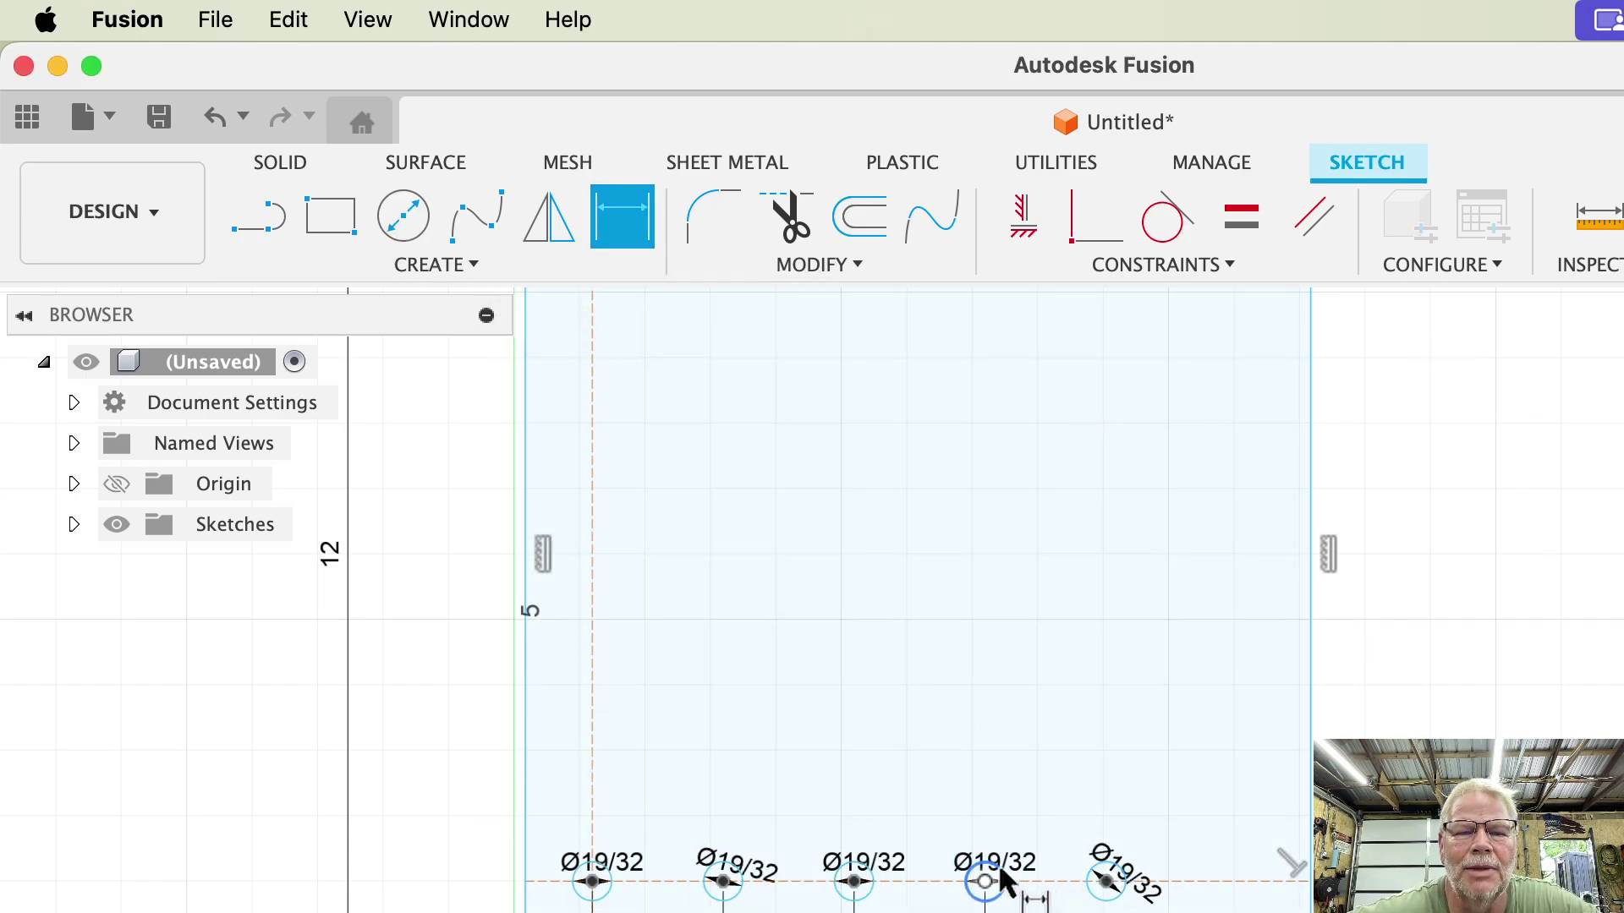
{"action": "left_click", "coordinate": [1108, 884]}
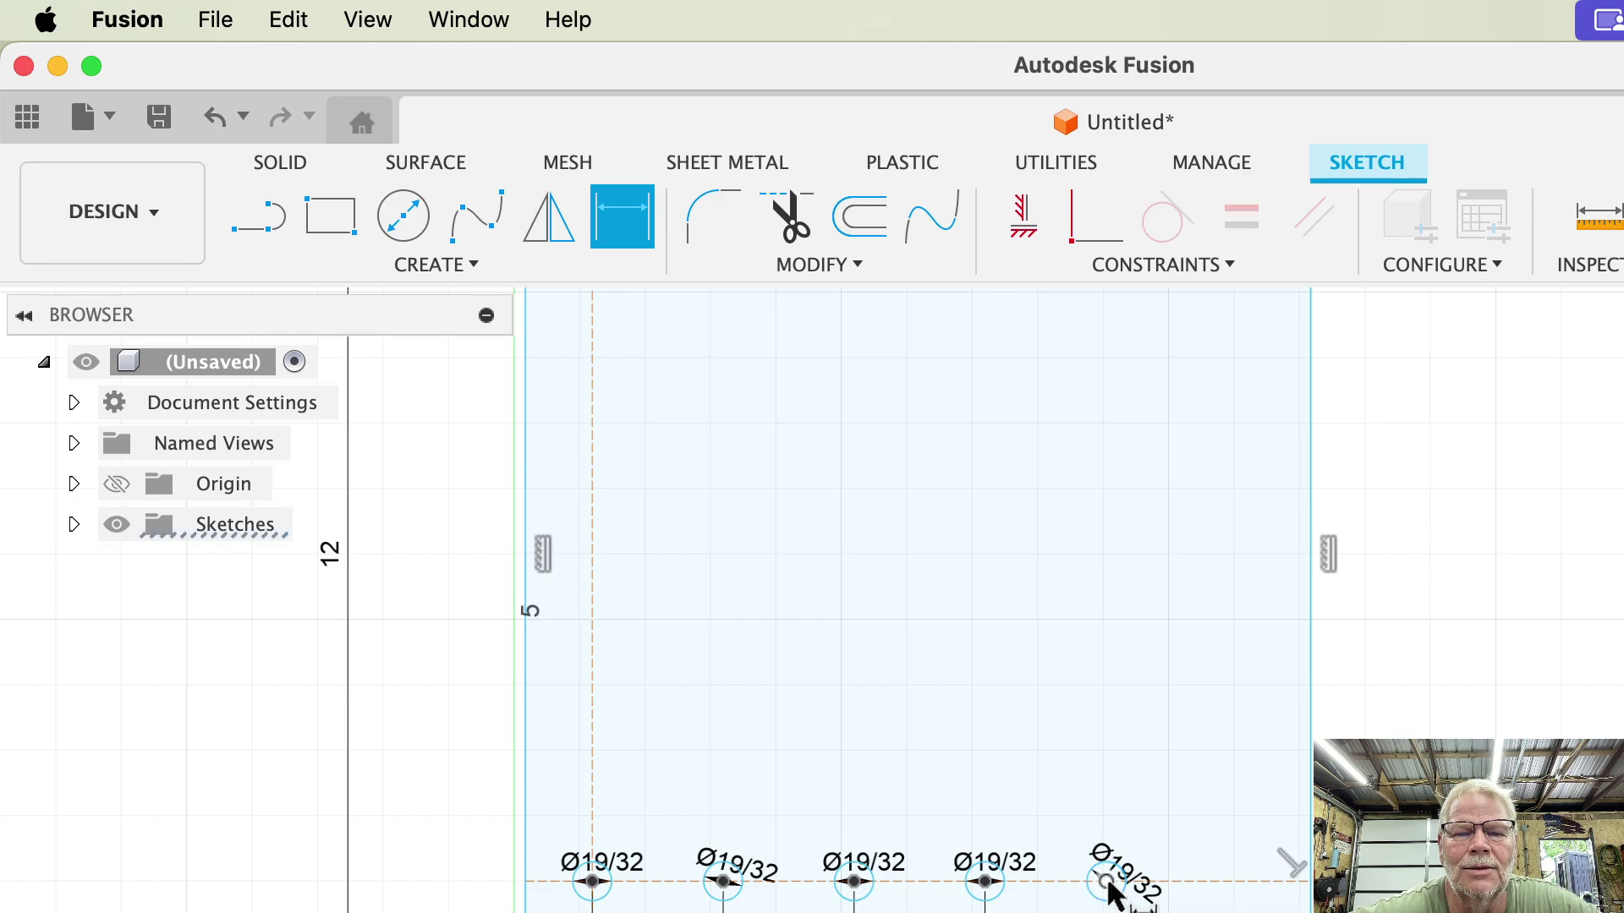
{"action": "left_click", "coordinate": [984, 881]}
{"action": "left_click", "coordinate": [1046, 912]}
{"action": "key", "text": "Return"}
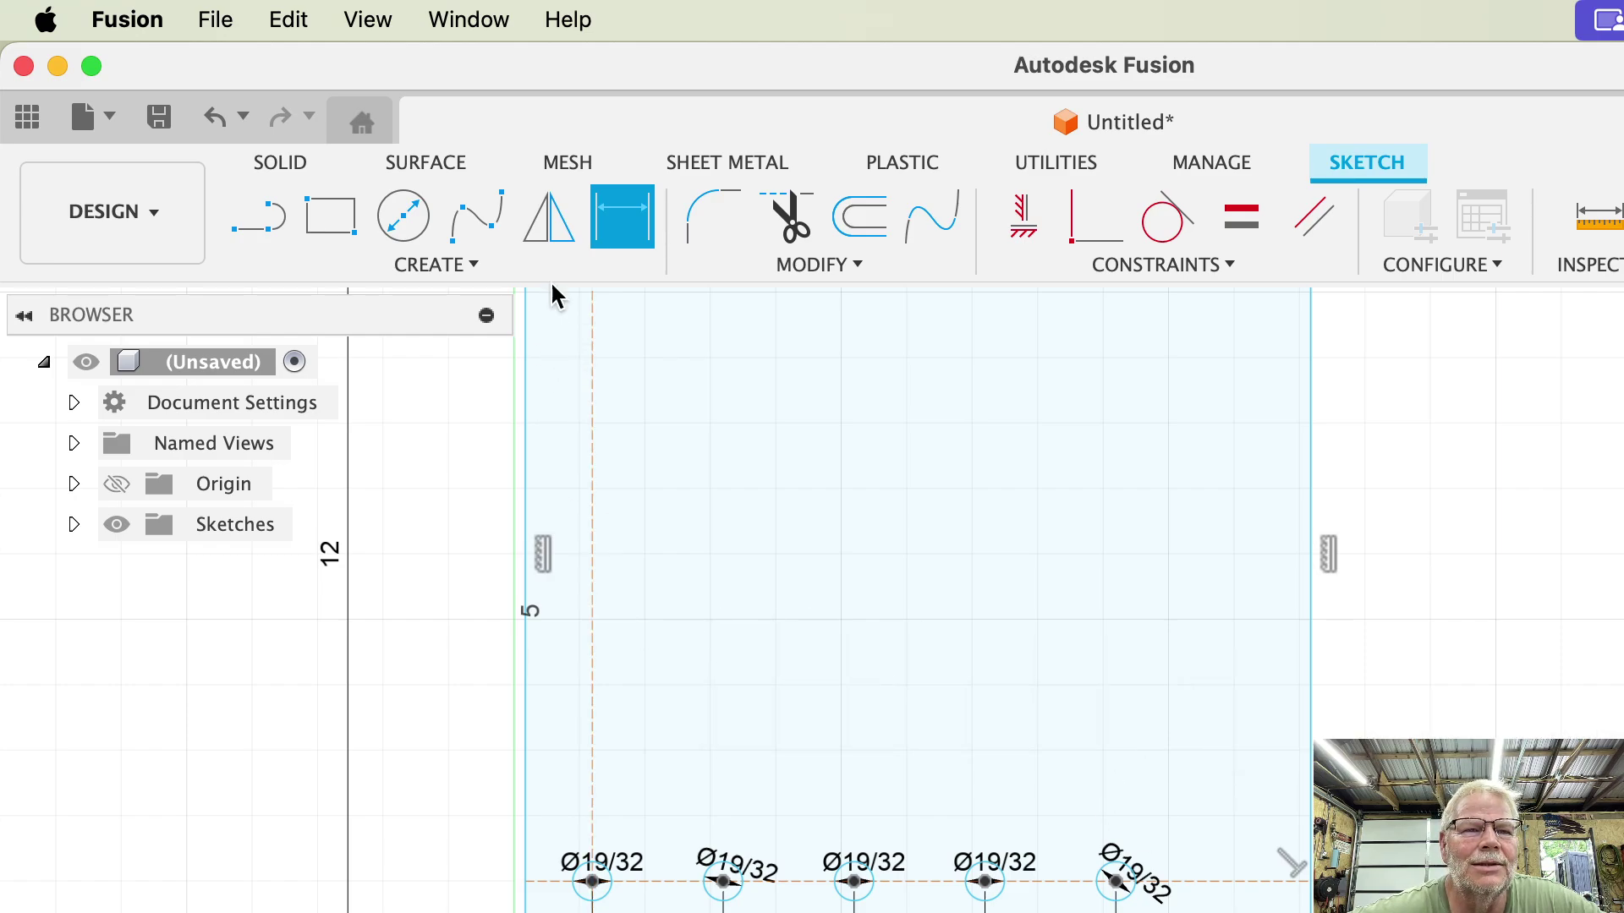
Sketch a 19/32 in diameter circle on the vertical construction line, above the first circle of the bottom row
{"action": "left_click", "coordinate": [403, 217]}
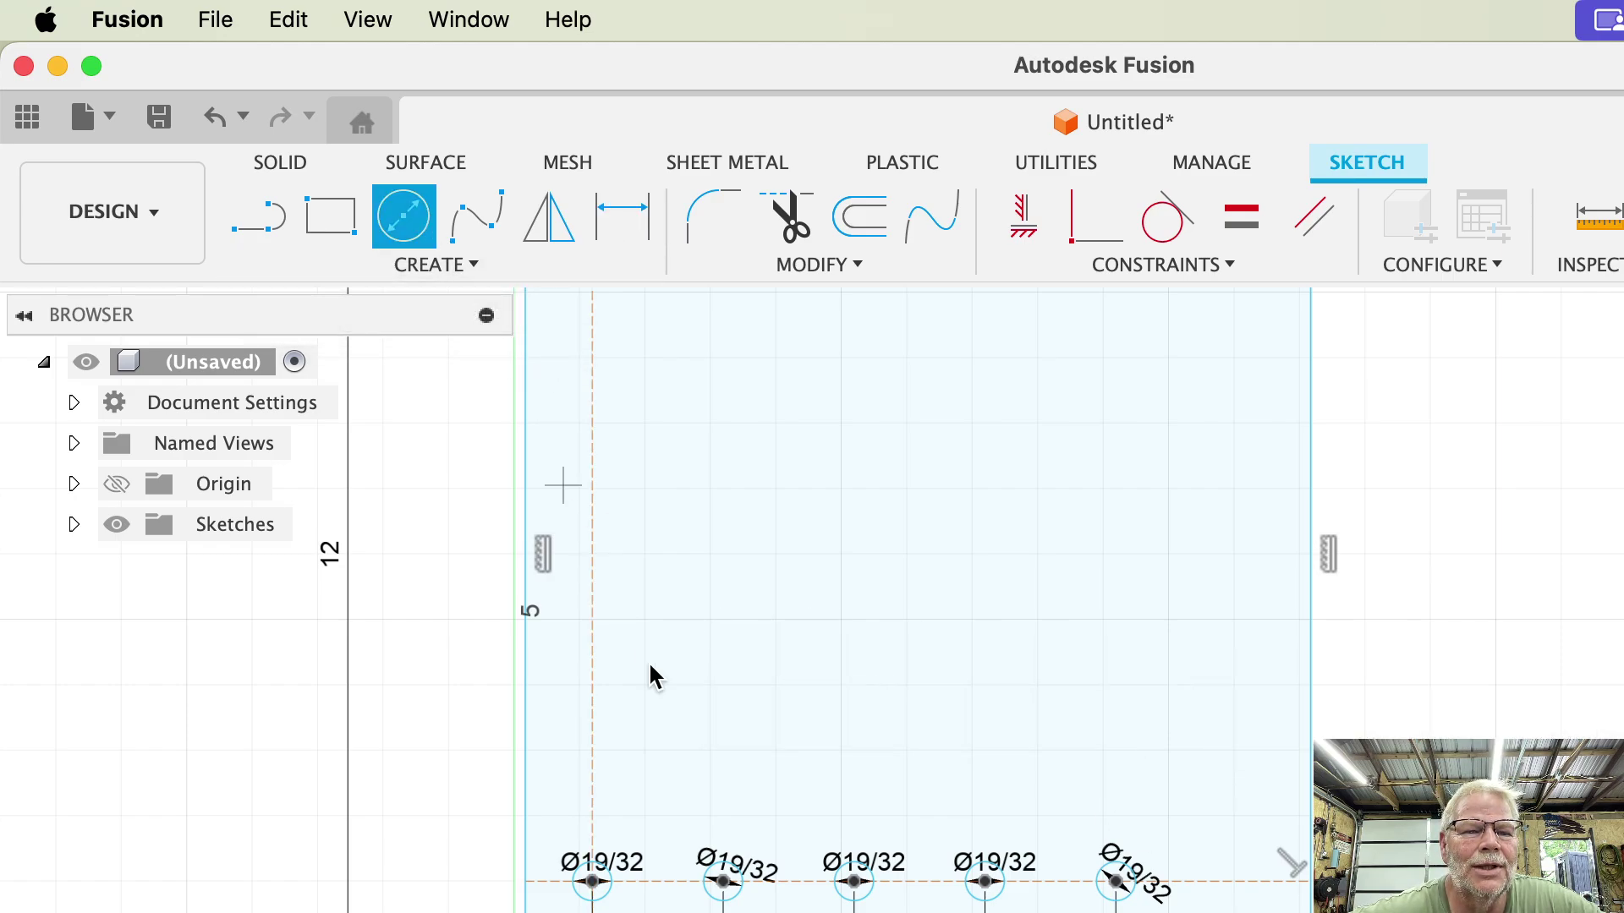
{"action": "left_click", "coordinate": [591, 770]}
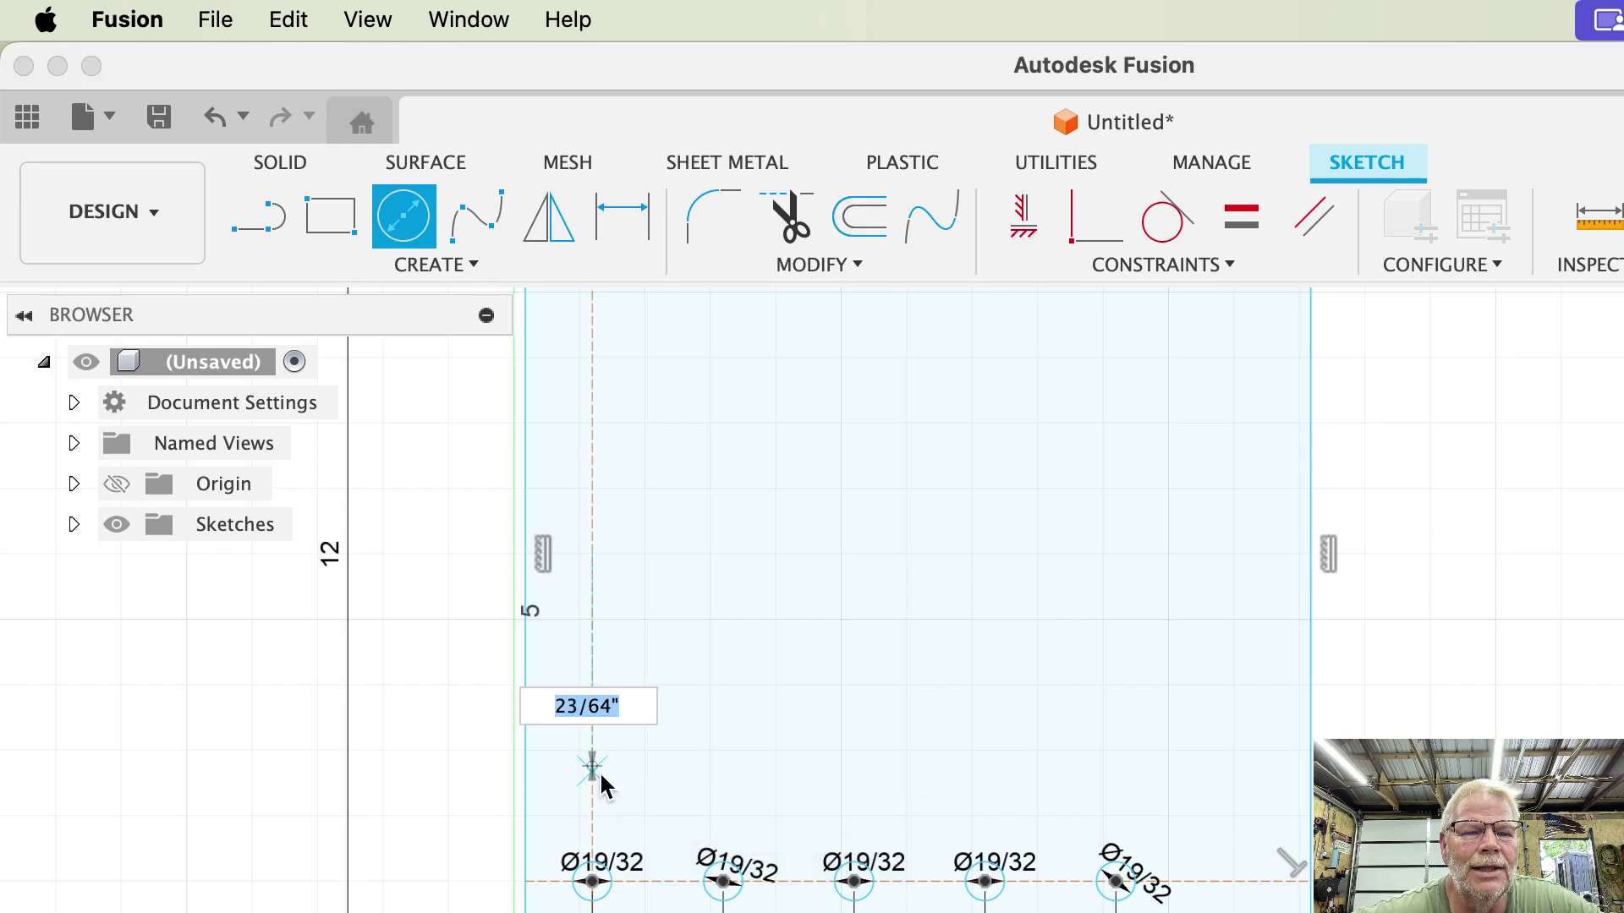
{"action": "type", "text": "19"}
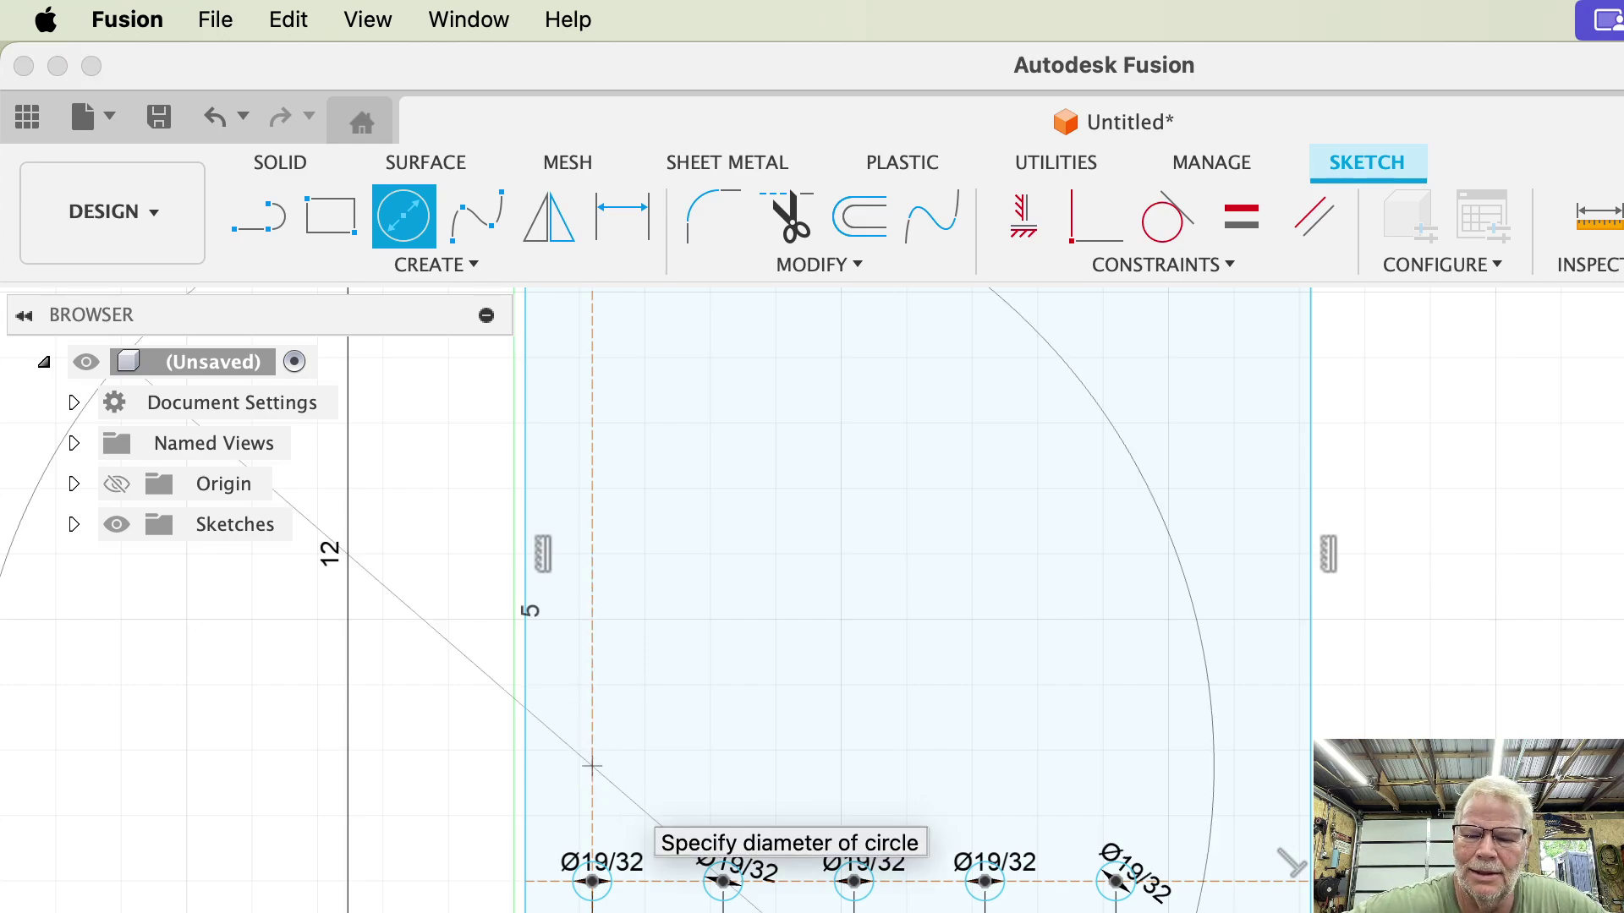
{"action": "type", "text": "/32"}
{"action": "key", "text": "Return"}
{"action": "key", "text": "Escape"}
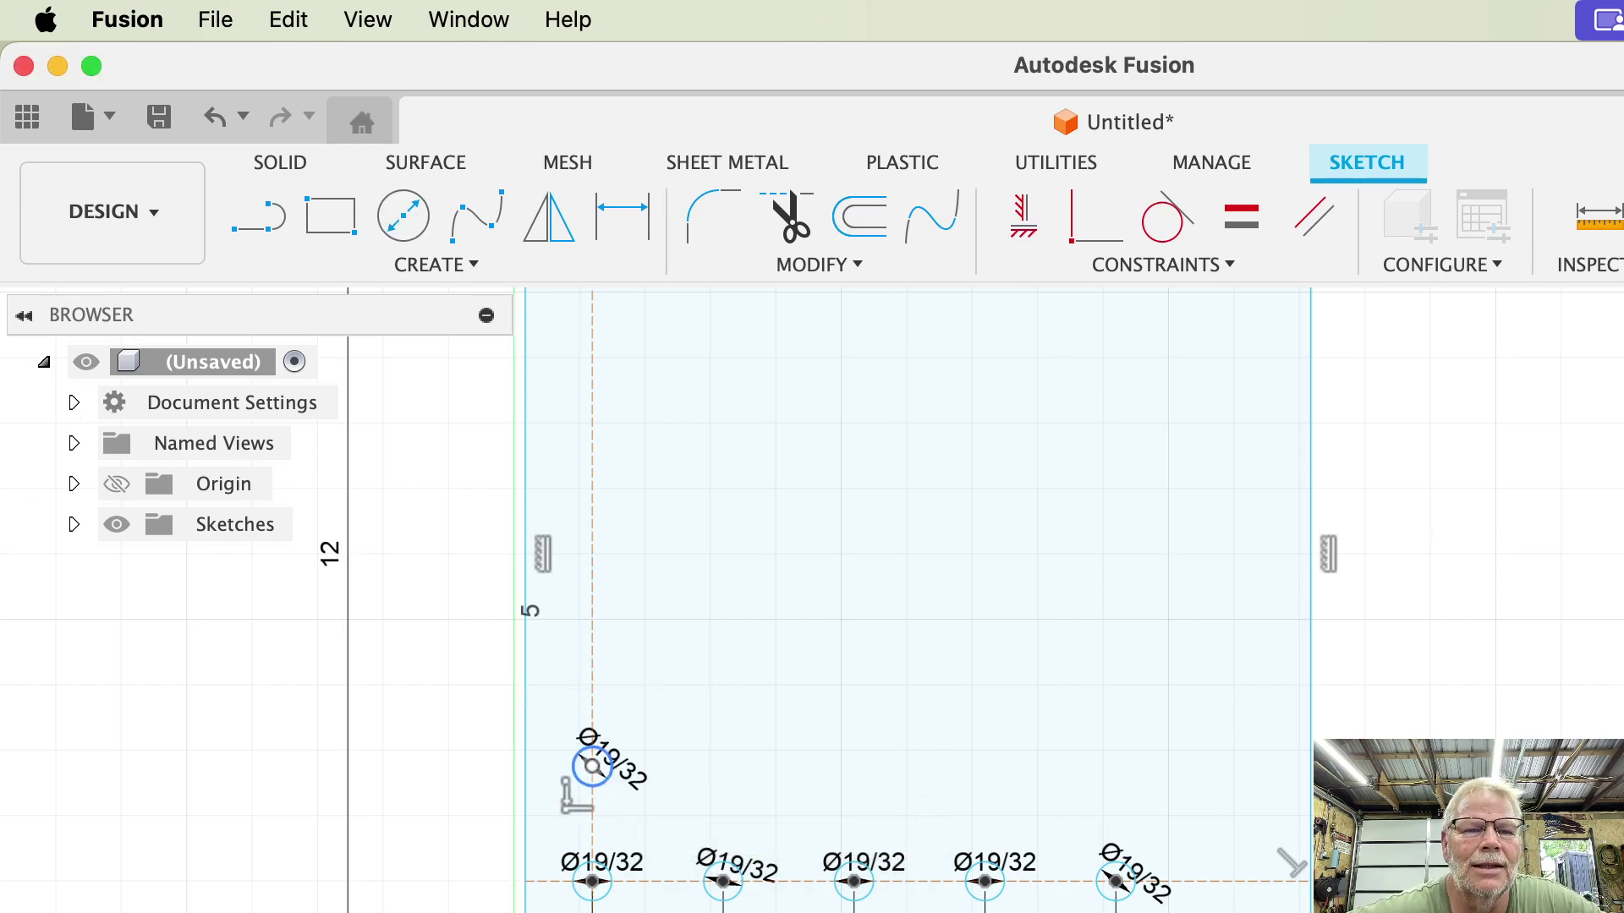
Dimension the new circle's center 2 in above the first circle of the bottom row
{"action": "left_click", "coordinate": [619, 217]}
{"action": "left_click", "coordinate": [592, 767]}
{"action": "left_click", "coordinate": [592, 882]}
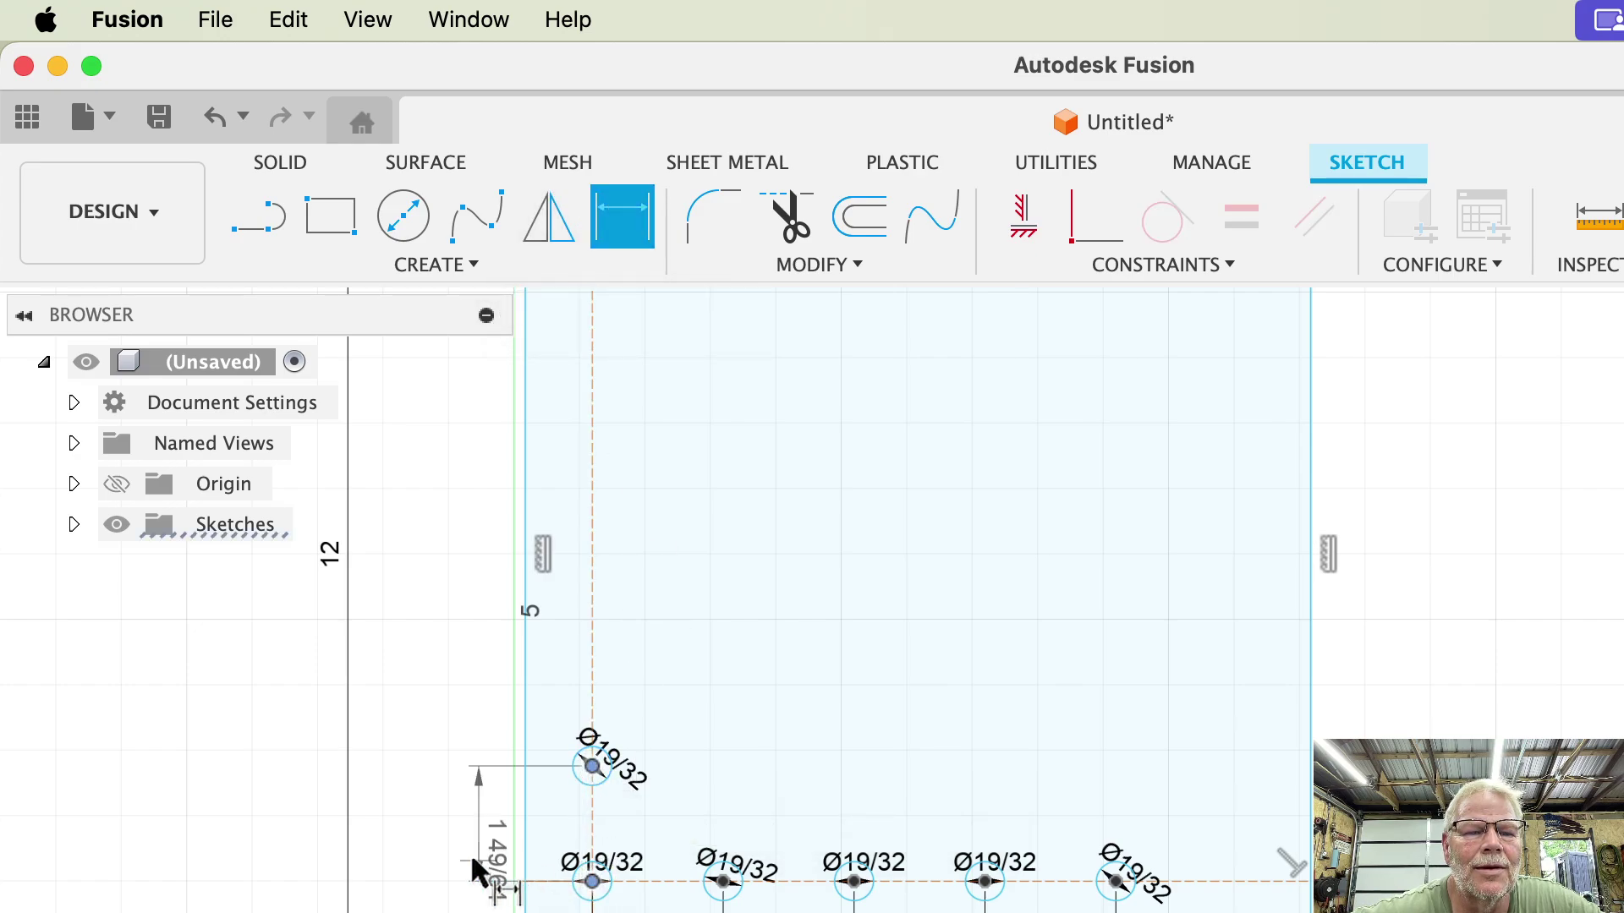
{"action": "left_click", "coordinate": [455, 853]}
{"action": "type", "text": "2"}
{"action": "key", "text": "Return"}
Sketch another 19/32 in diameter circle on the vertical construction line, above the circle just dimensioned
{"action": "left_click", "coordinate": [404, 211]}
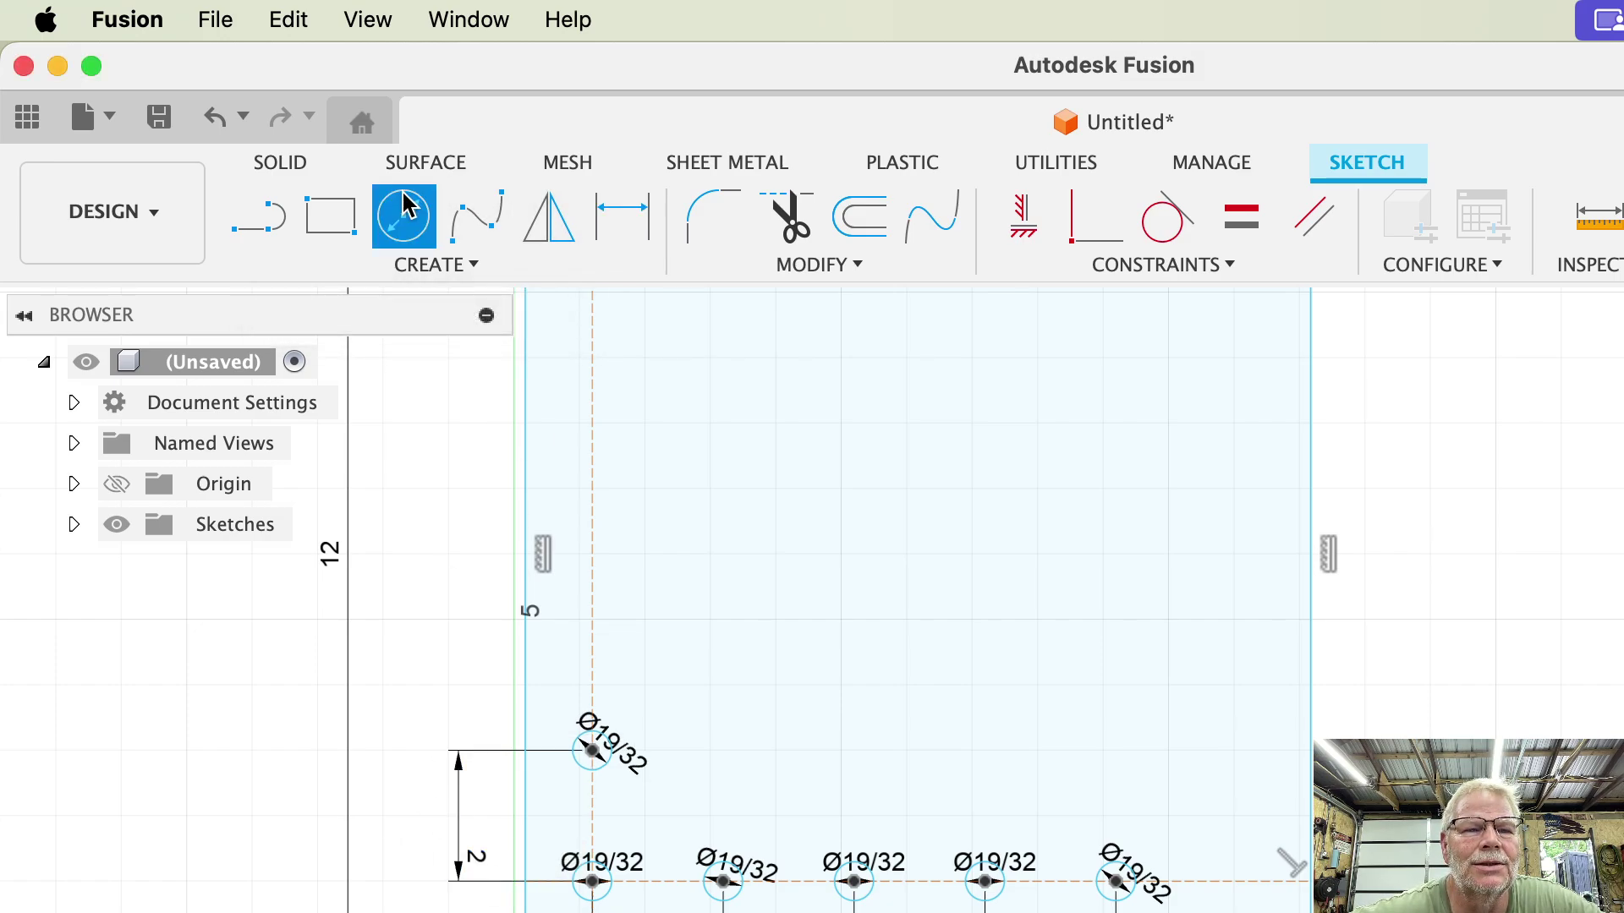
{"action": "left_click", "coordinate": [592, 618]}
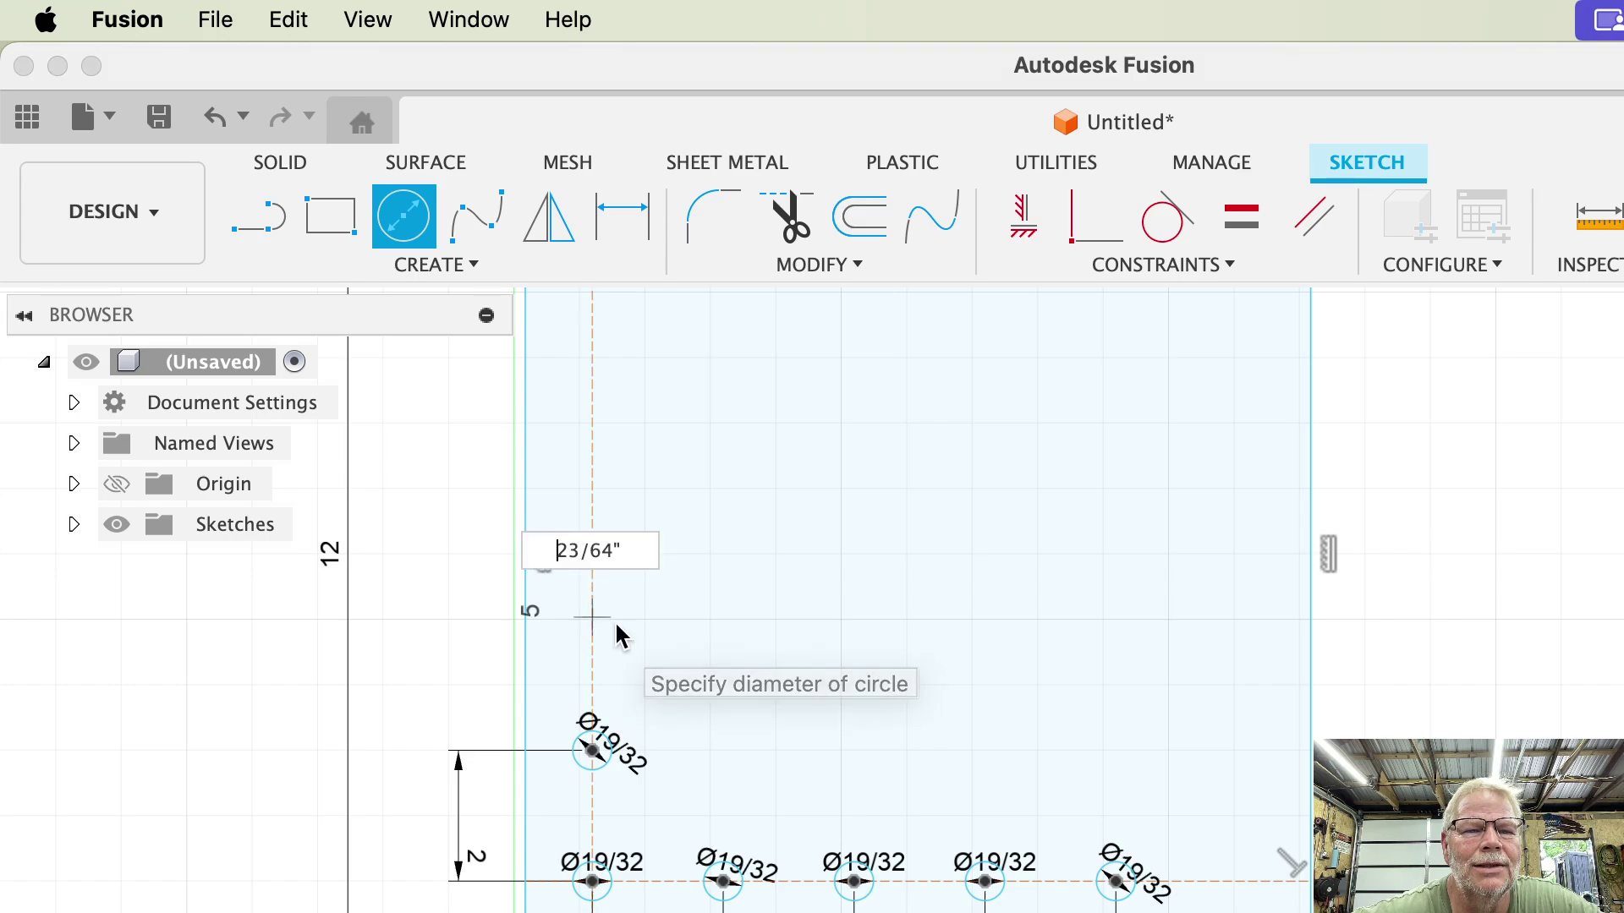
{"action": "type", "text": "19"}
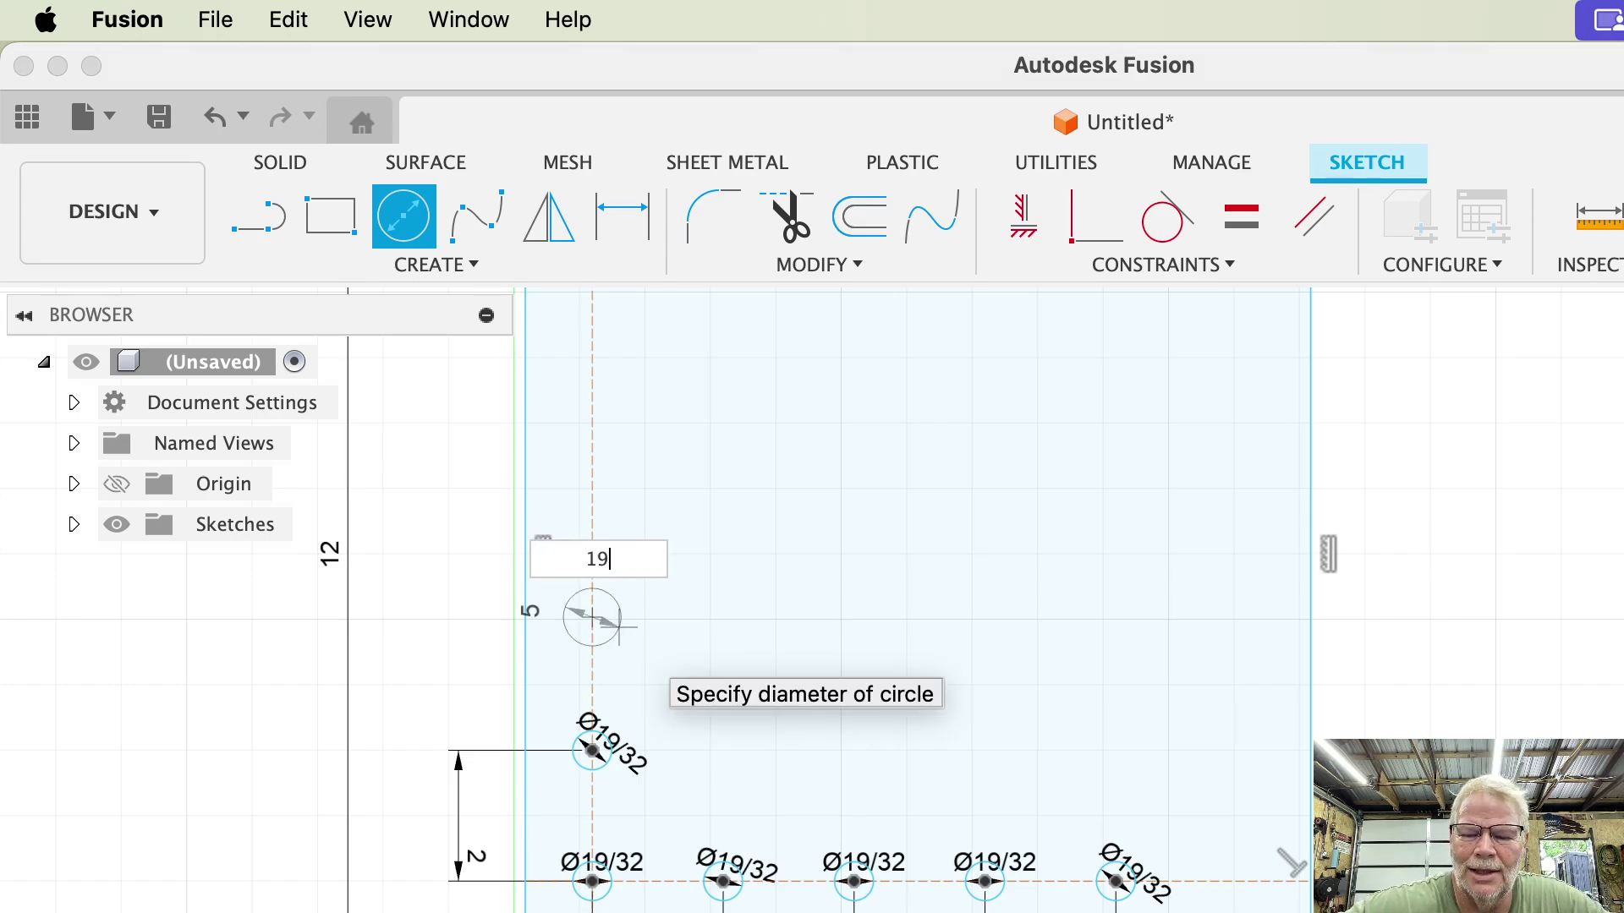
{"action": "type", "text": "/32"}
{"action": "key", "text": "Tab"}
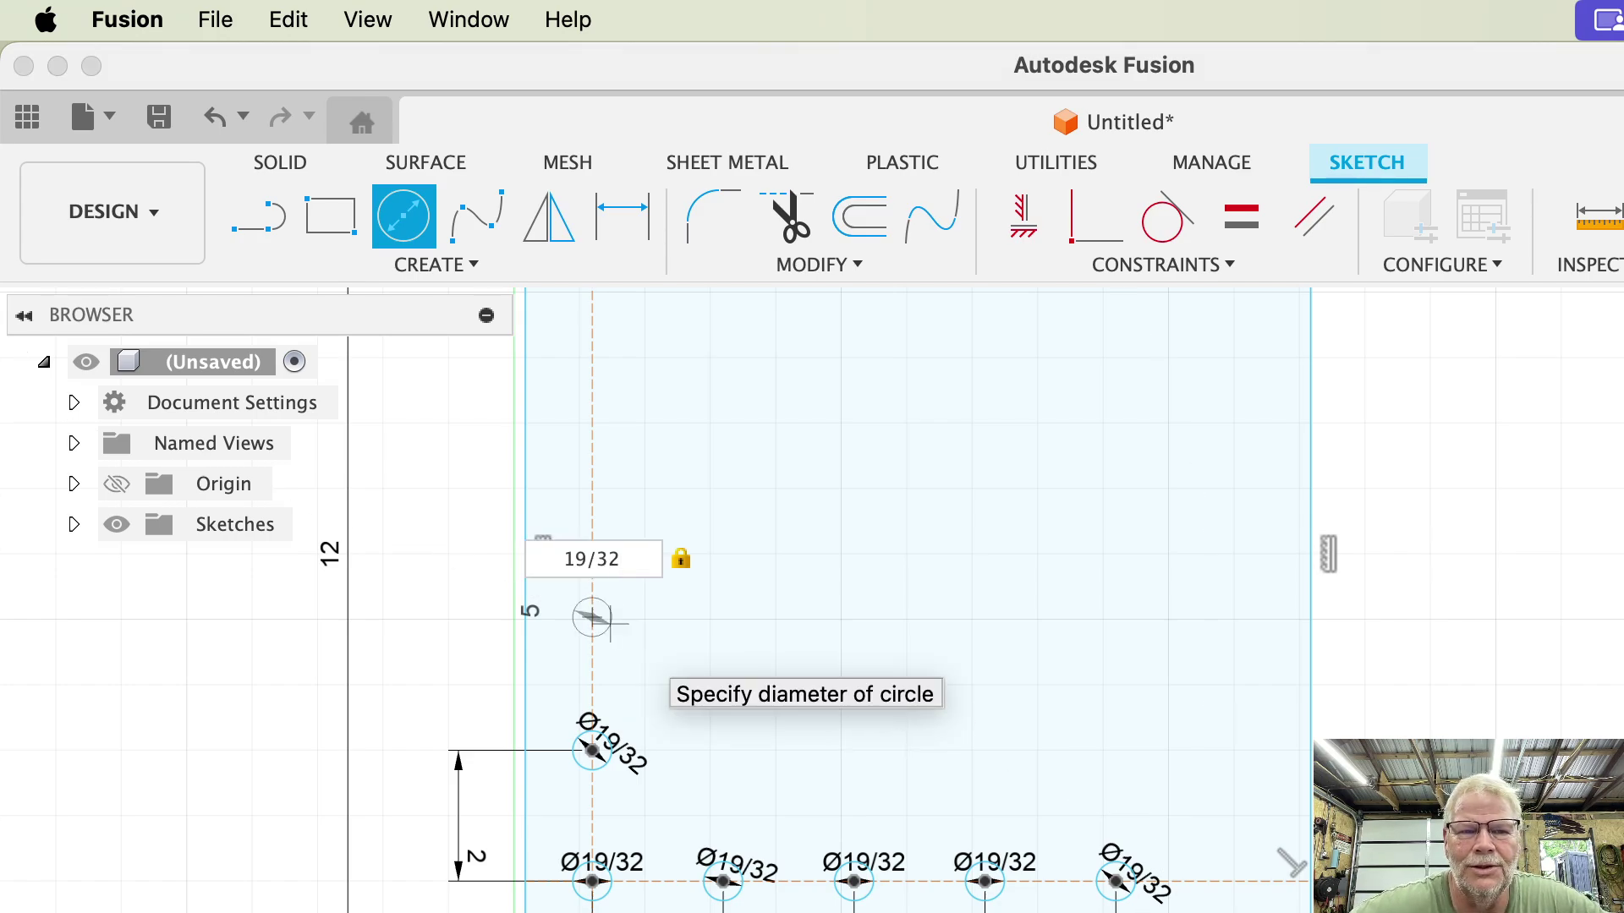
{"action": "key", "text": "Return"}
{"action": "key", "text": "Return"}
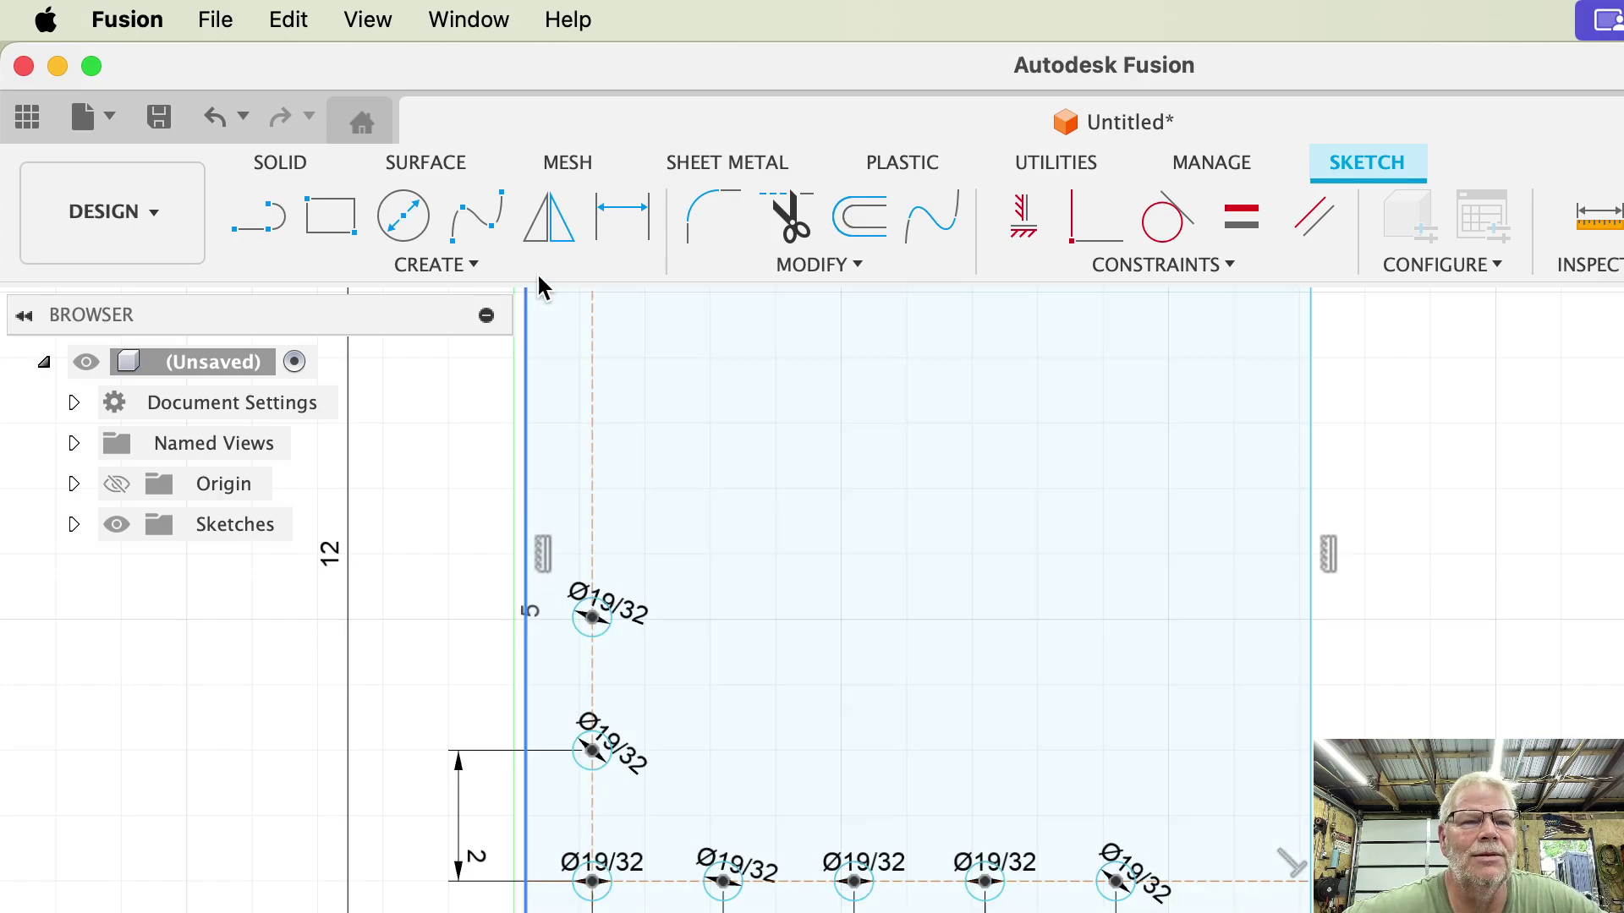
Dimension the upper circle on the vertical construction line 2 in from the circle below it
{"action": "left_click", "coordinate": [625, 219]}
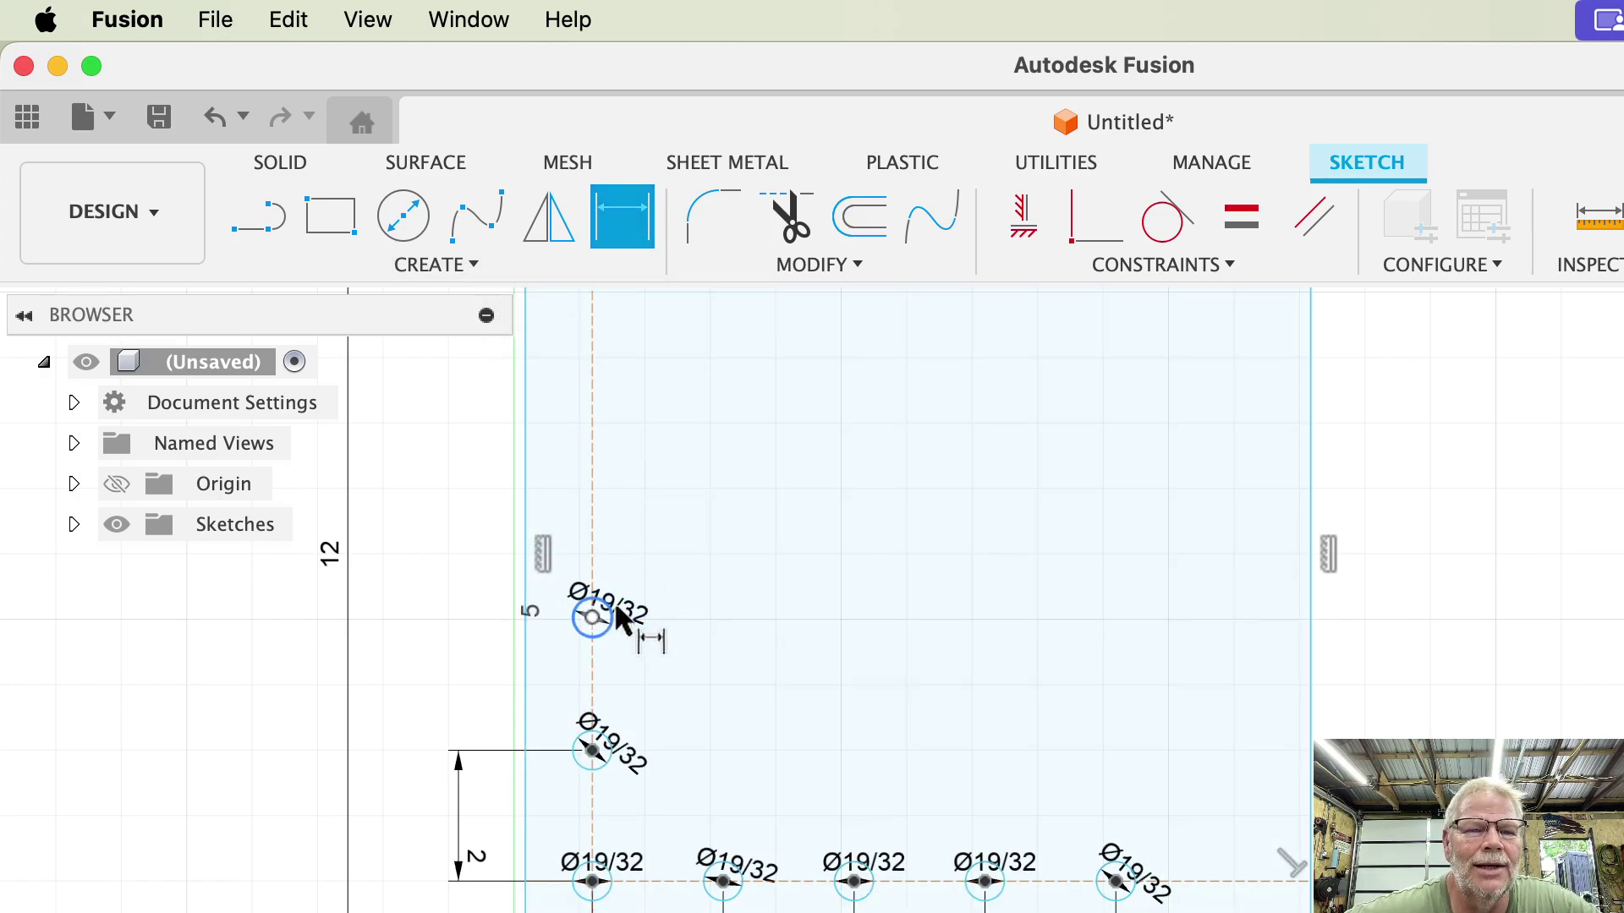
{"action": "left_click", "coordinate": [594, 755]}
{"action": "left_click", "coordinate": [422, 705]}
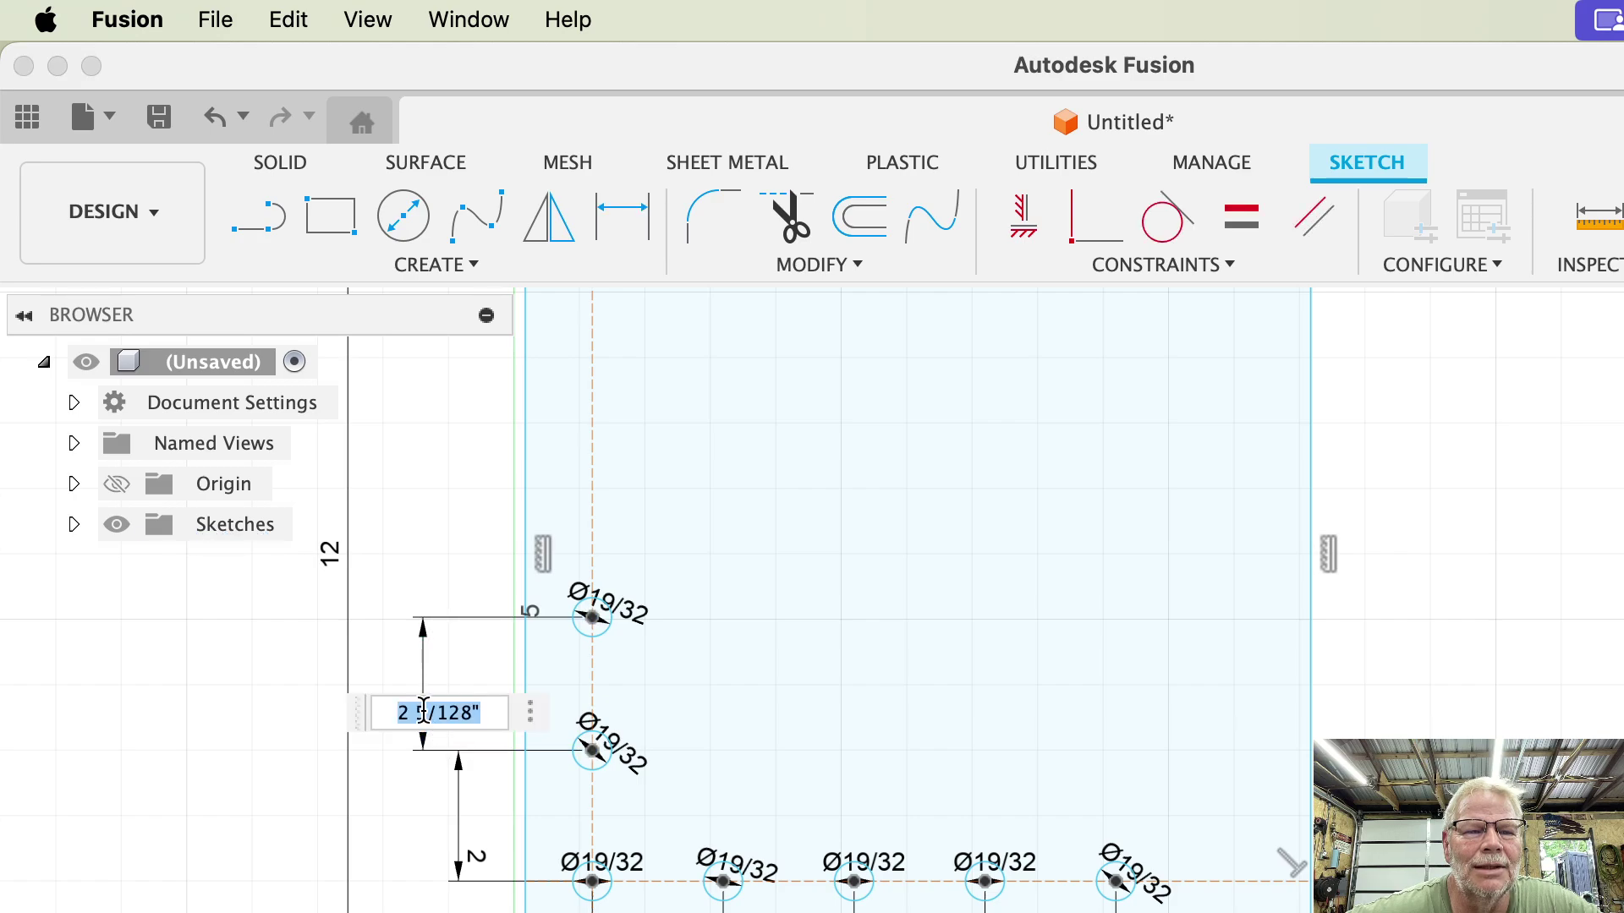
{"action": "type", "text": "2"}
{"action": "key", "text": "Return"}
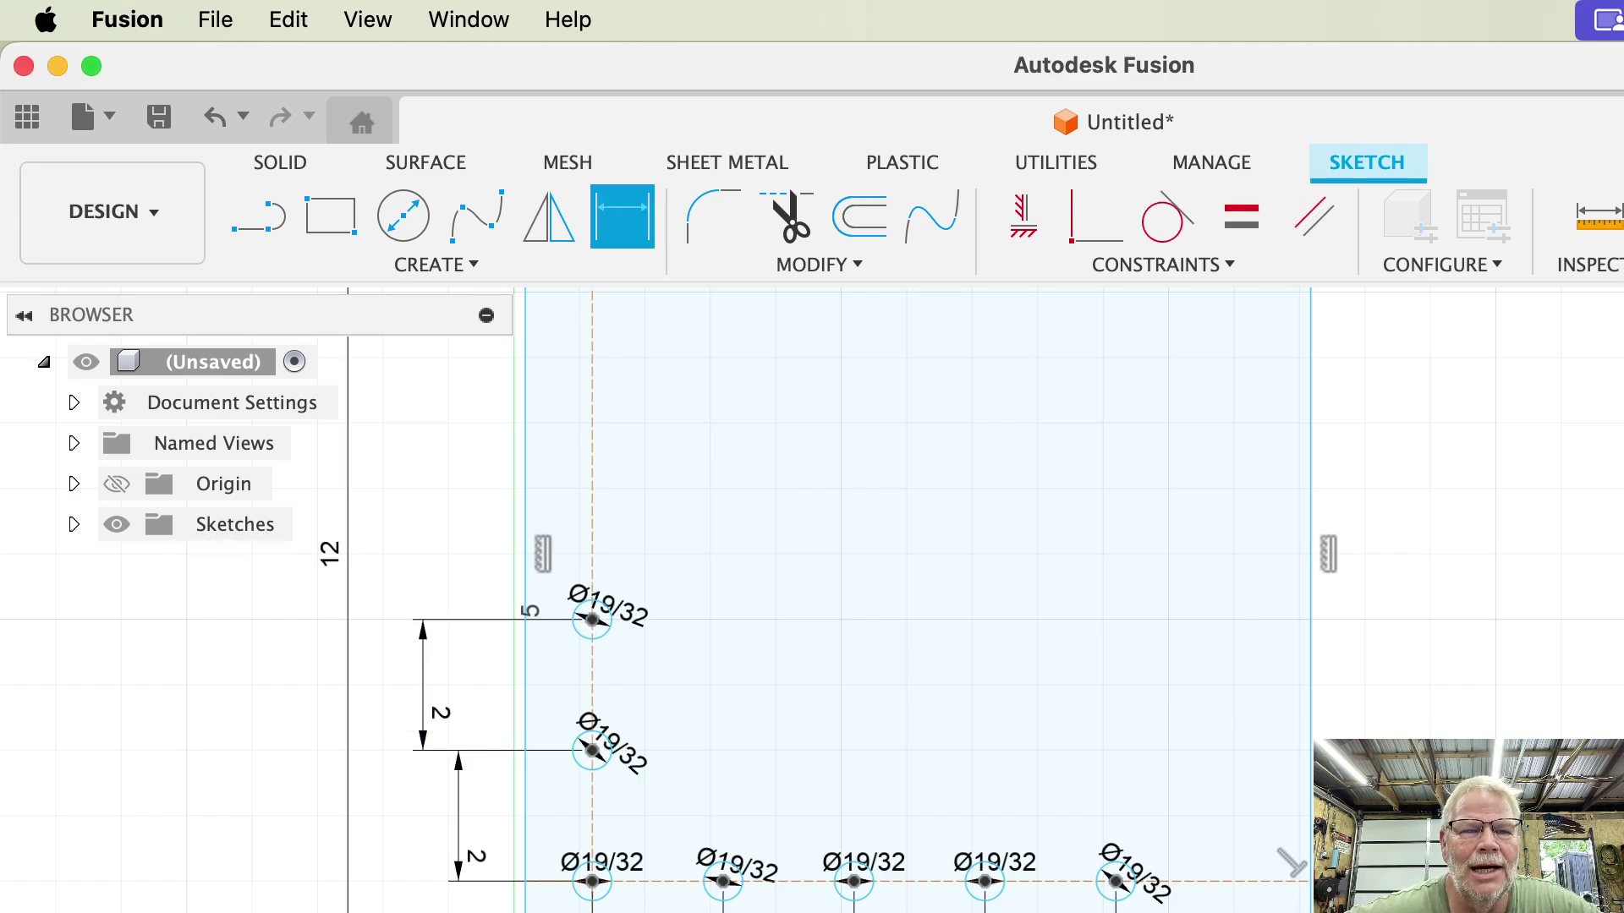
Sketch a 19/32 in diameter circle on the vertical construction line as the fourth hole from the bottom
{"action": "scroll", "coordinate": [486, 377], "scroll_direction": "up", "scroll_amount": 5}
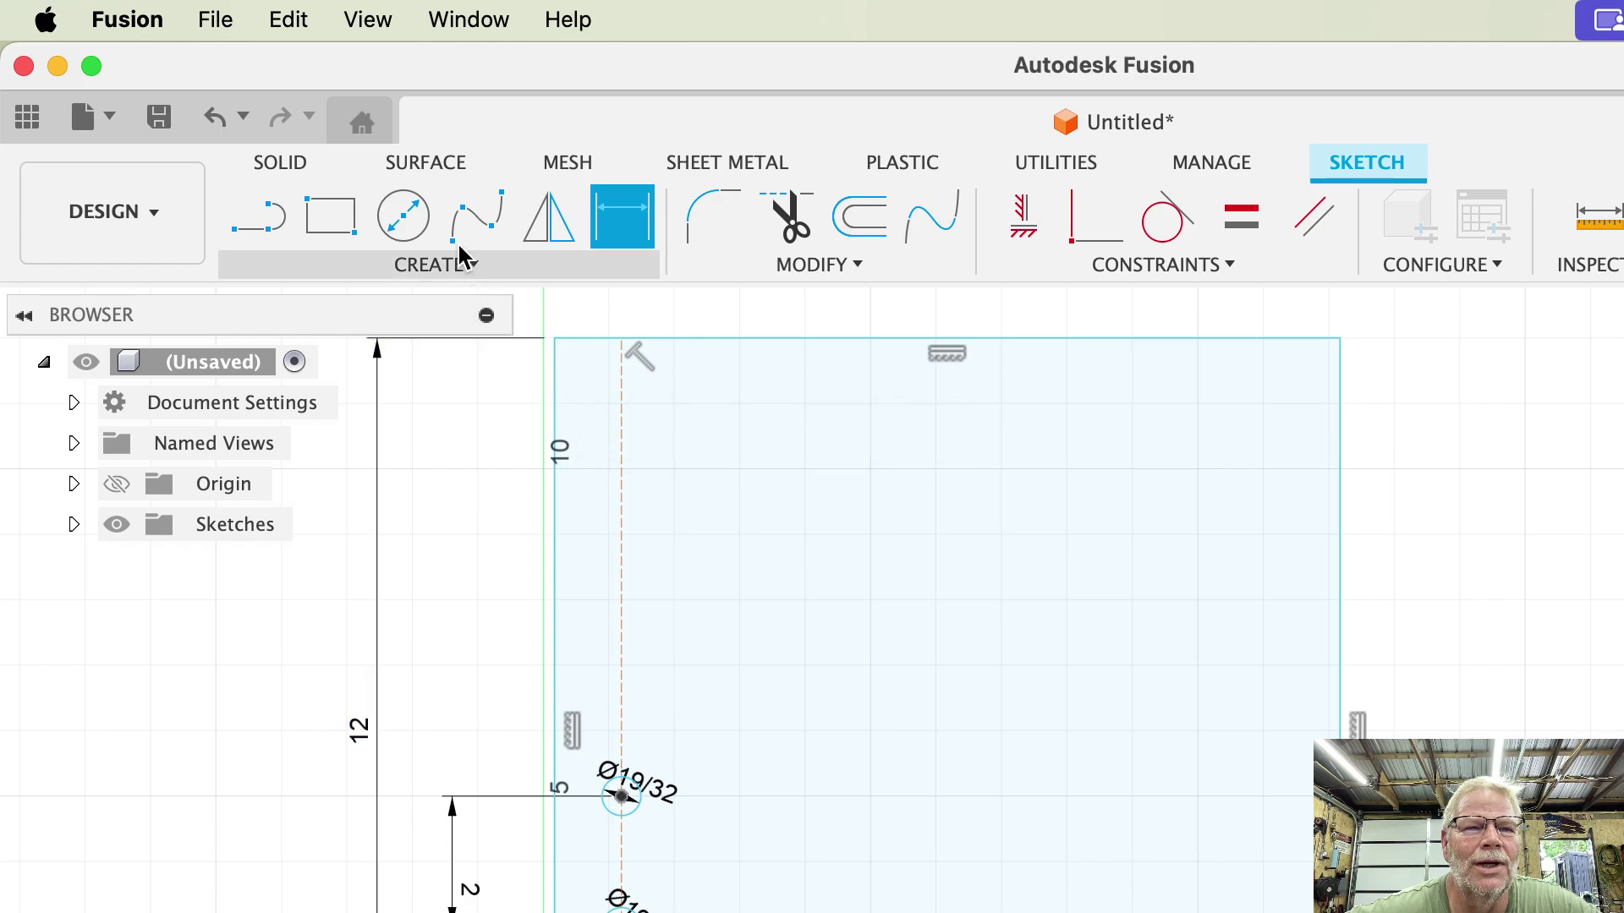
{"action": "left_click", "coordinate": [403, 215]}
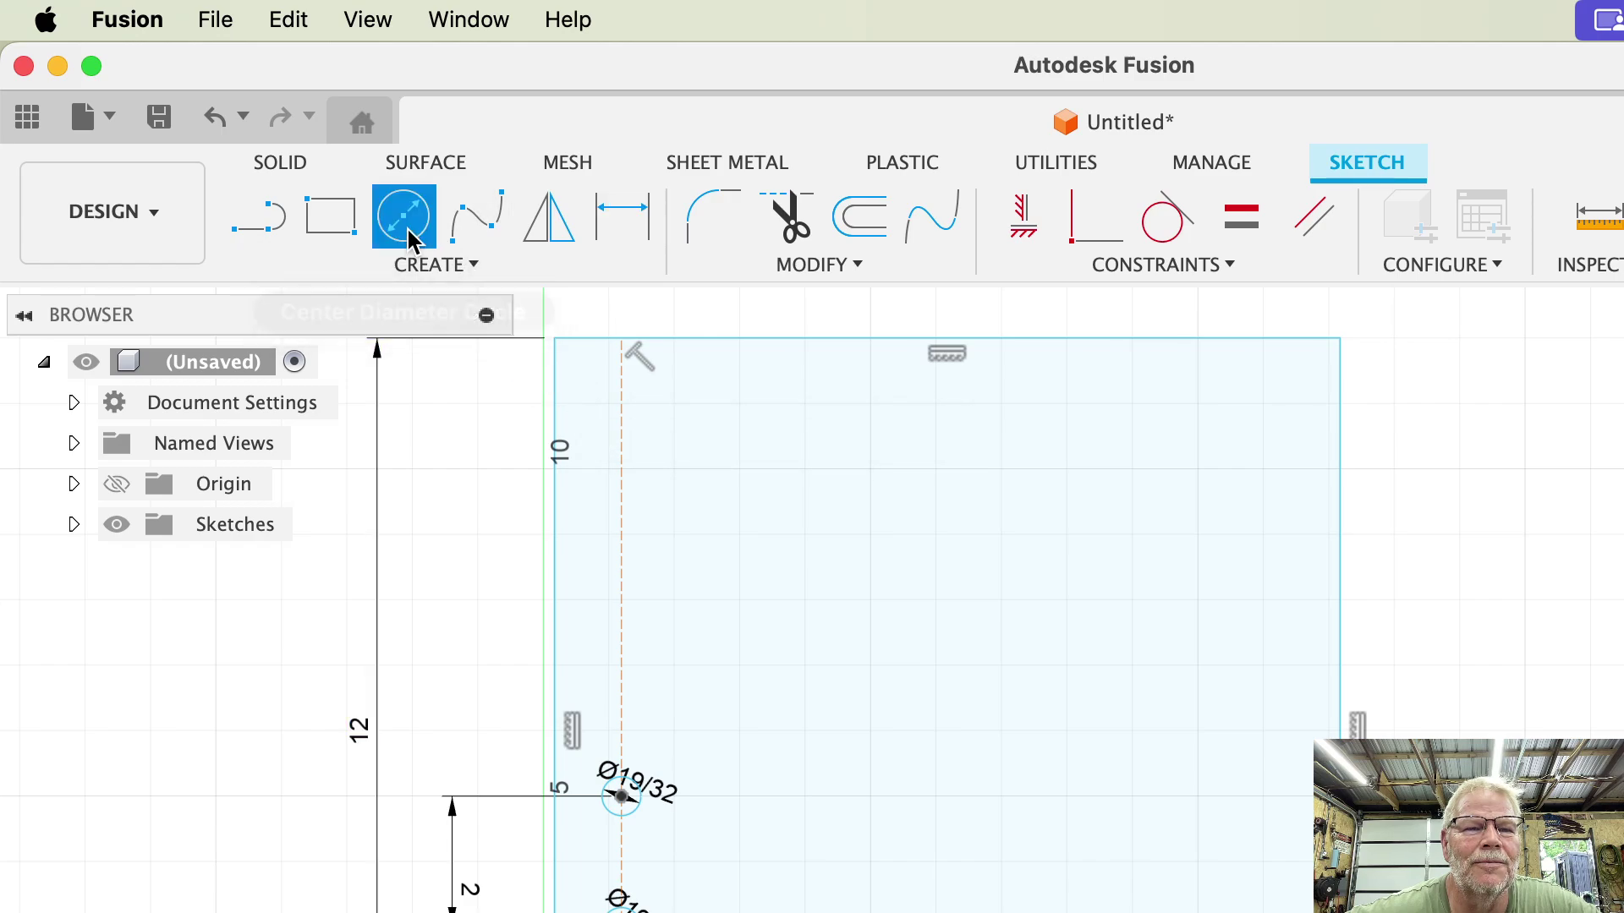
{"action": "left_click", "coordinate": [620, 651]}
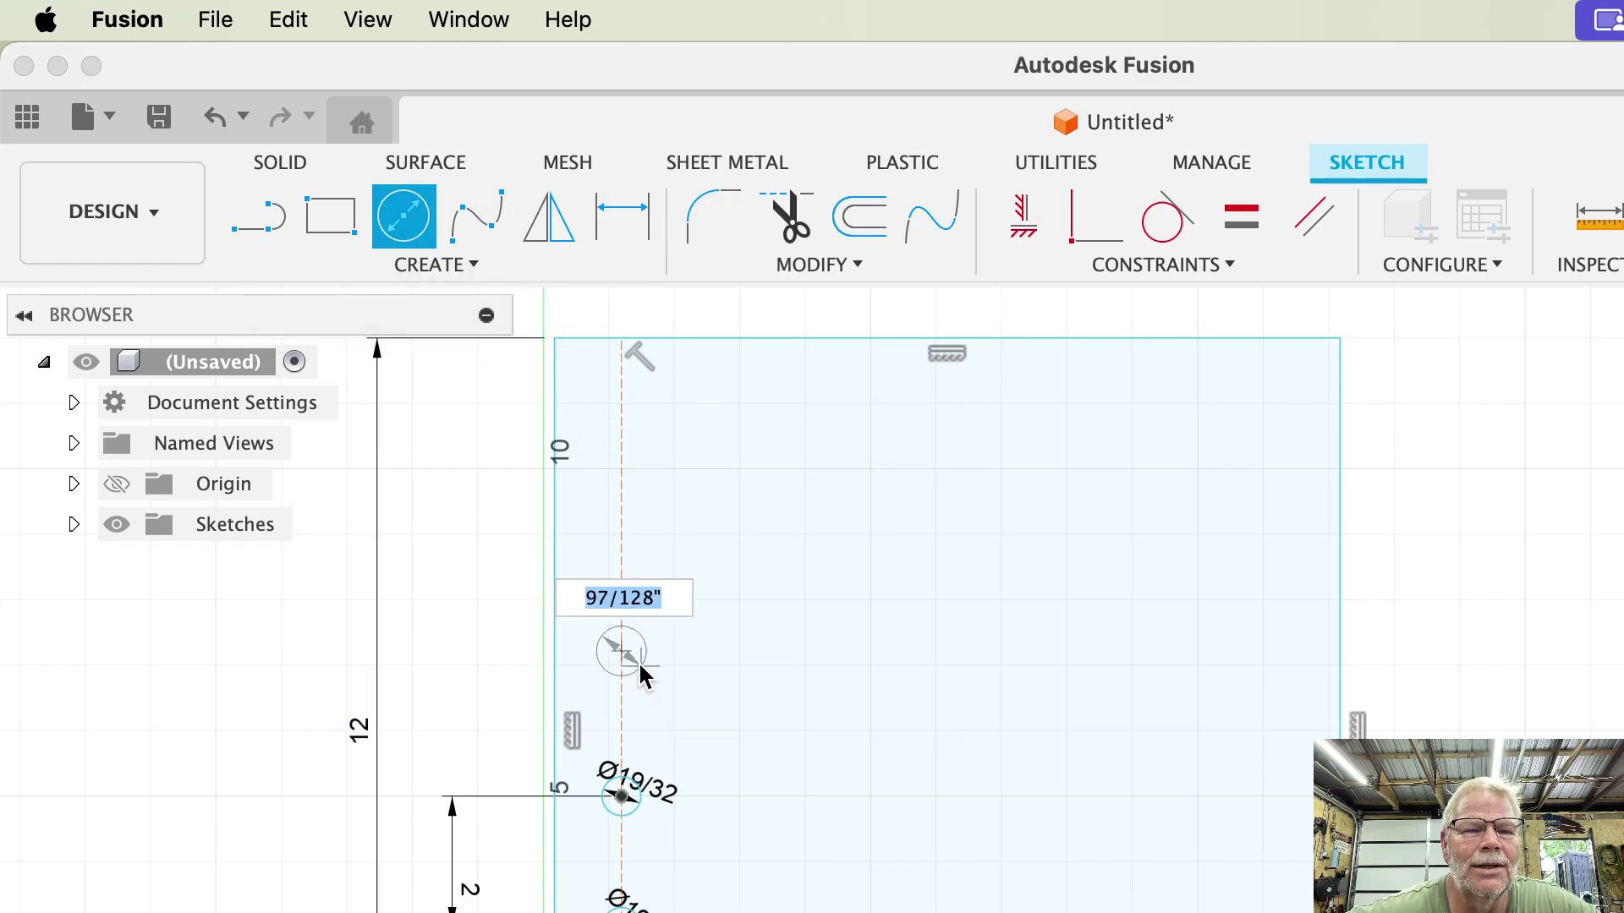
{"action": "type", "text": "19/"}
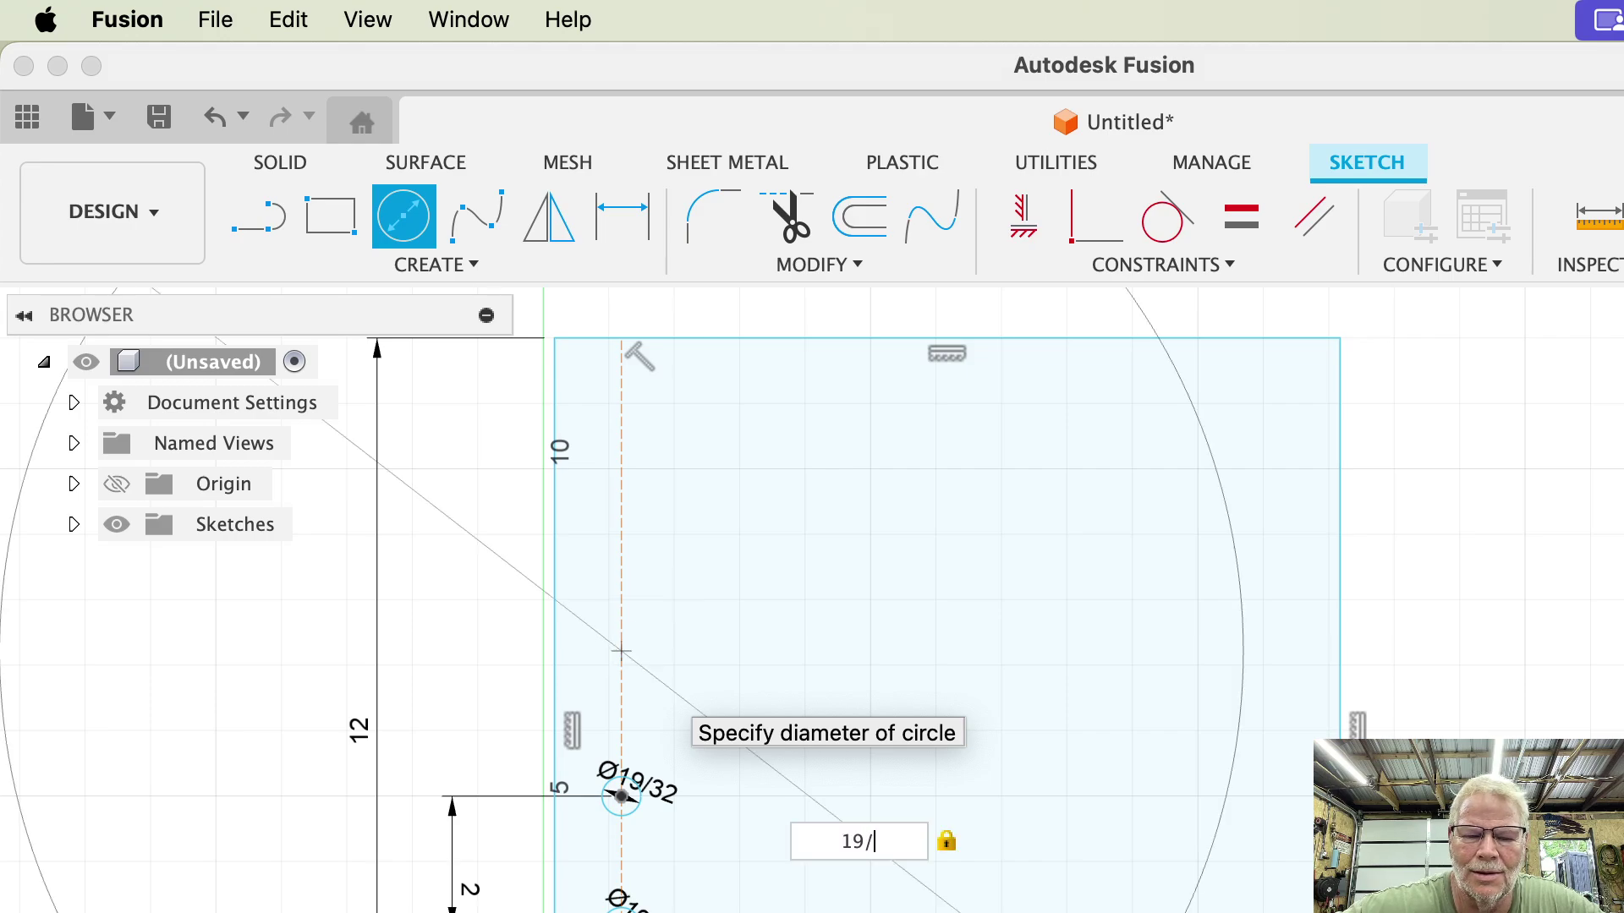
{"action": "type", "text": "32"}
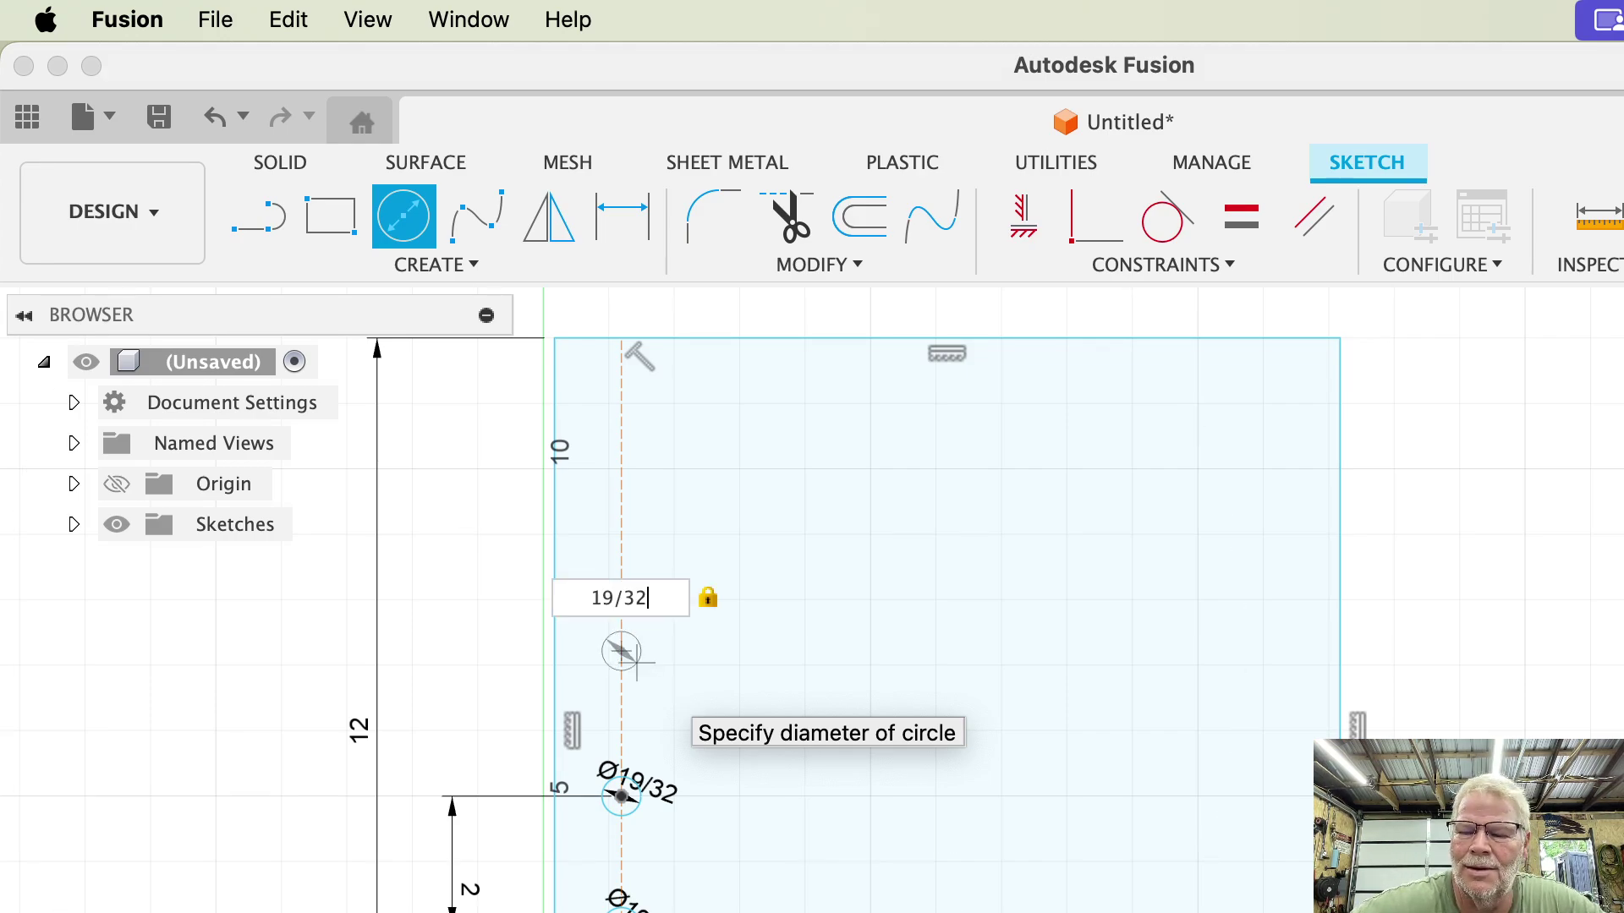
{"action": "key", "text": "Return"}
{"action": "key", "text": "Escape"}
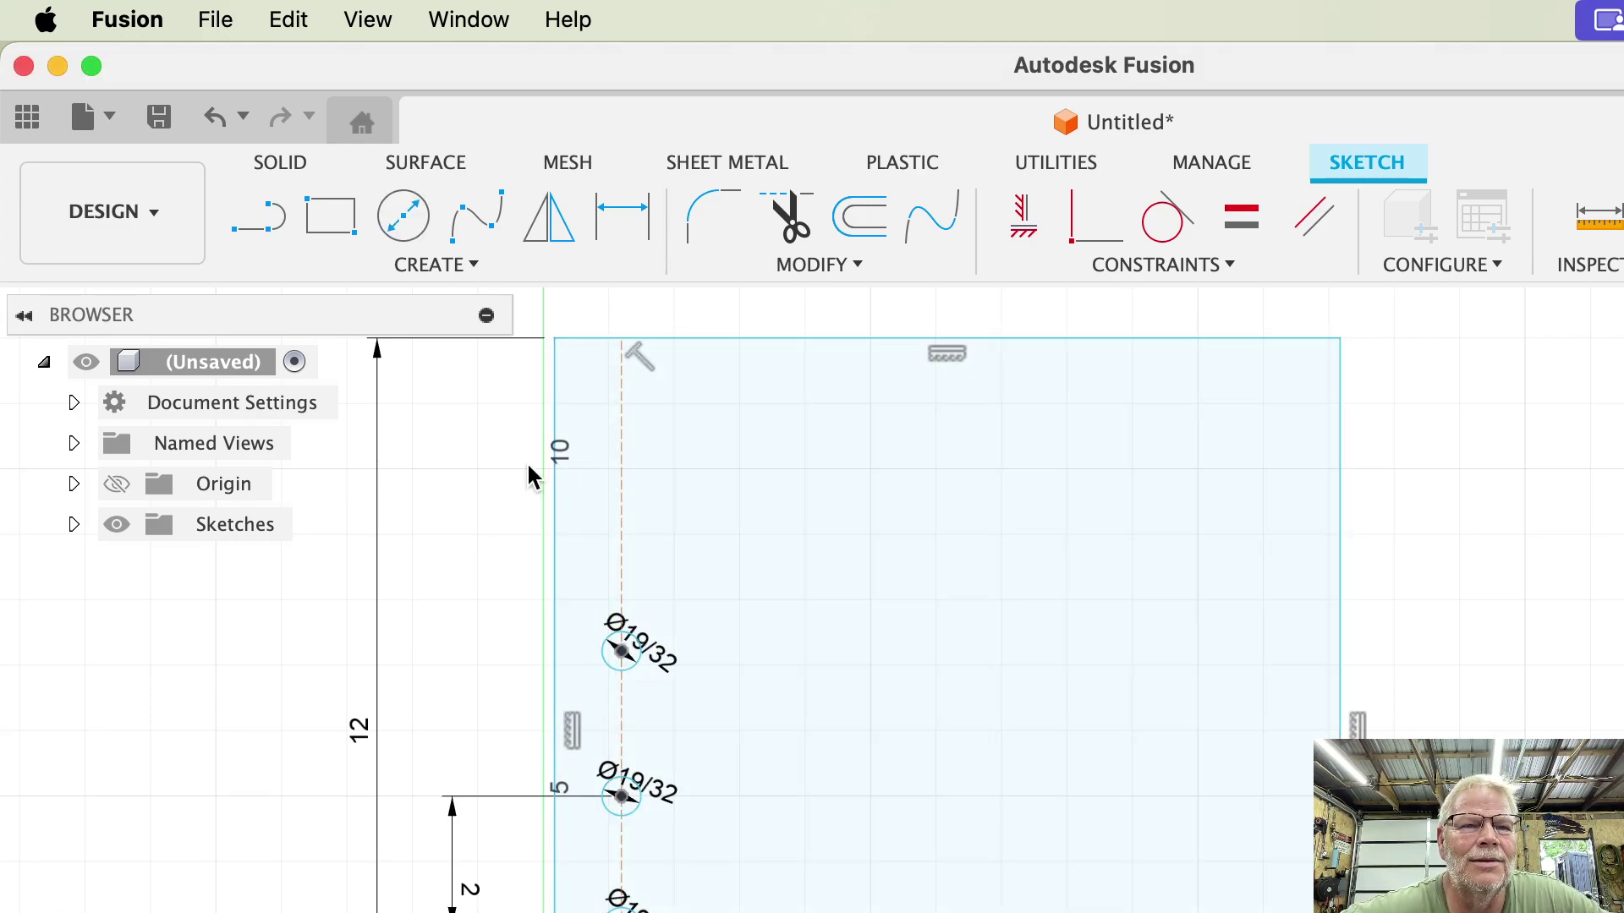
Dimension the fourth circle's center 2 in above the third circle on the vertical construction line
{"action": "left_click", "coordinate": [620, 217]}
{"action": "left_click", "coordinate": [623, 650]}
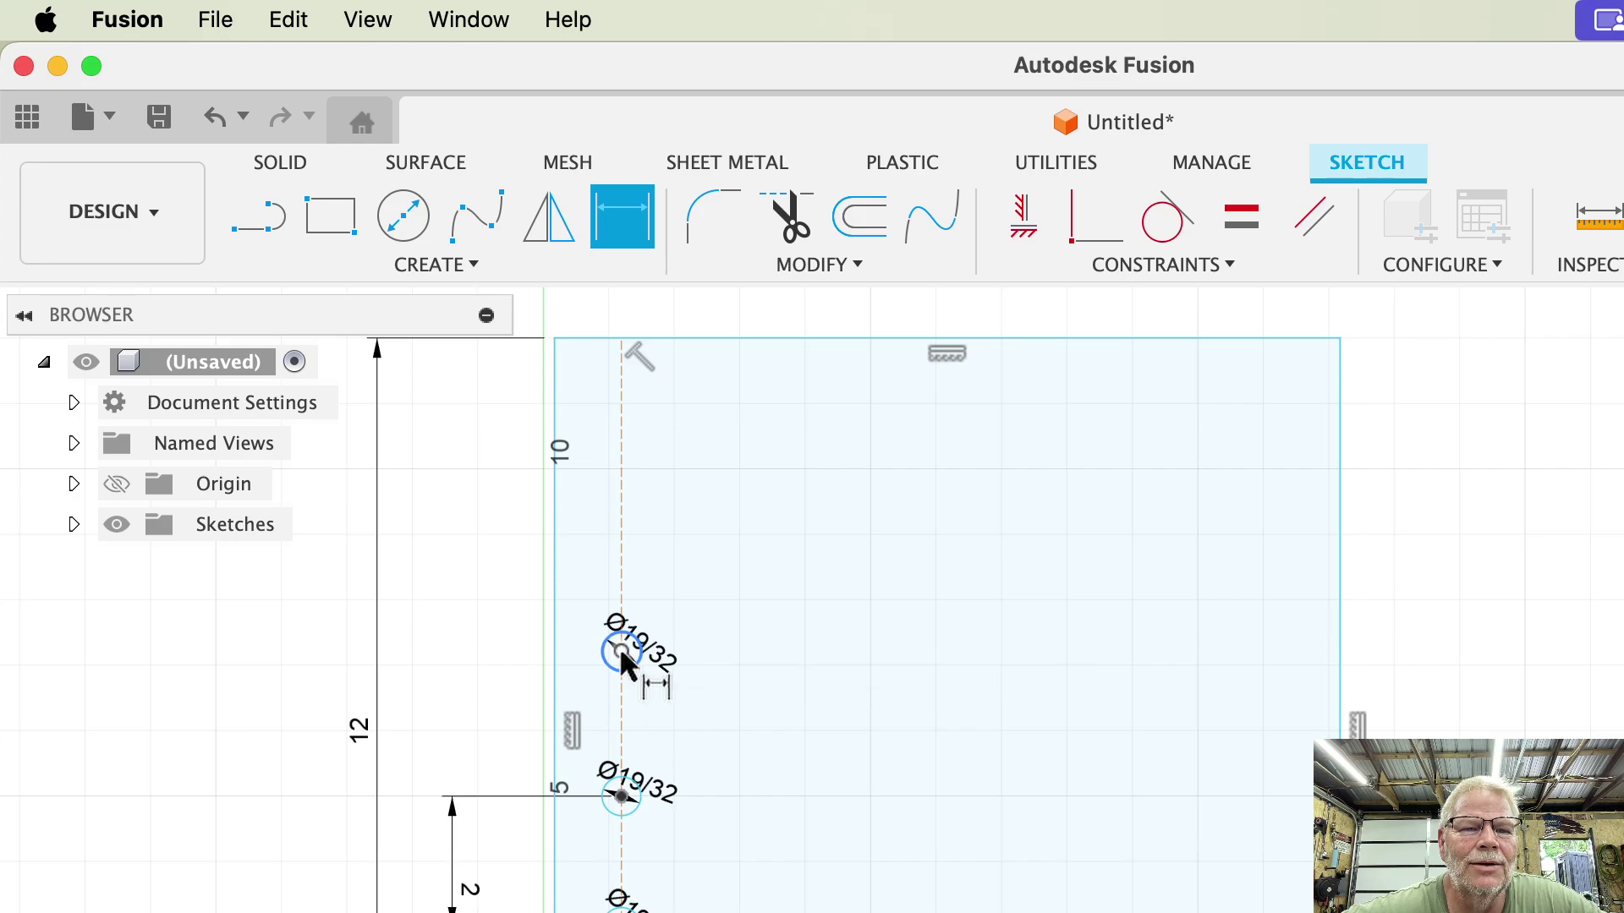
{"action": "left_click", "coordinate": [623, 796]}
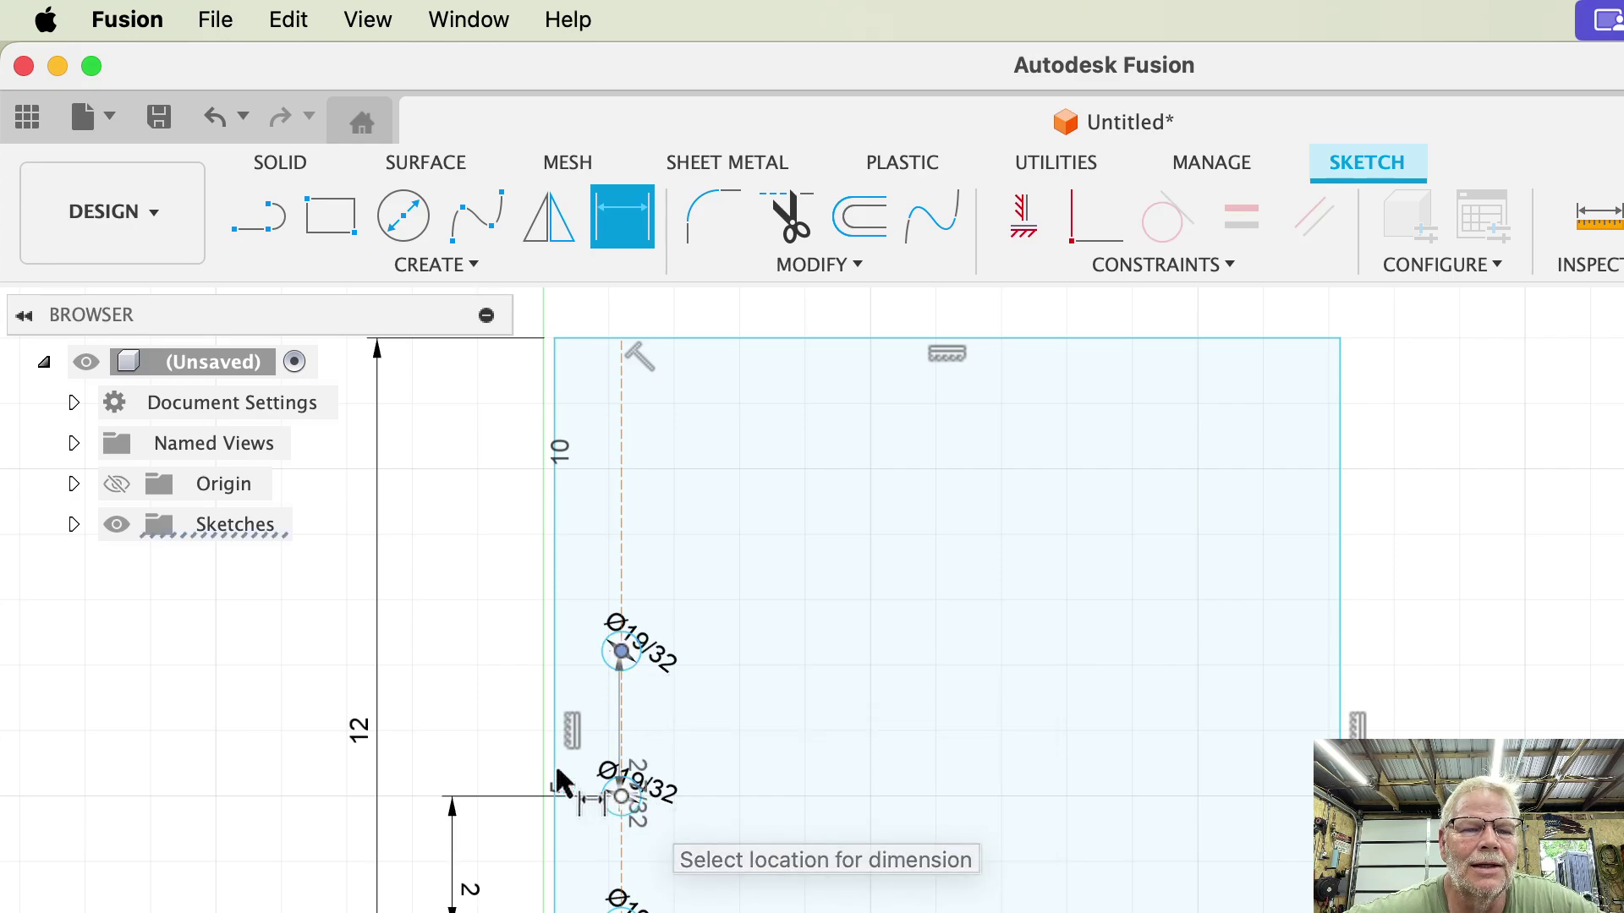
{"action": "left_click", "coordinate": [493, 761]}
{"action": "type", "text": "2"}
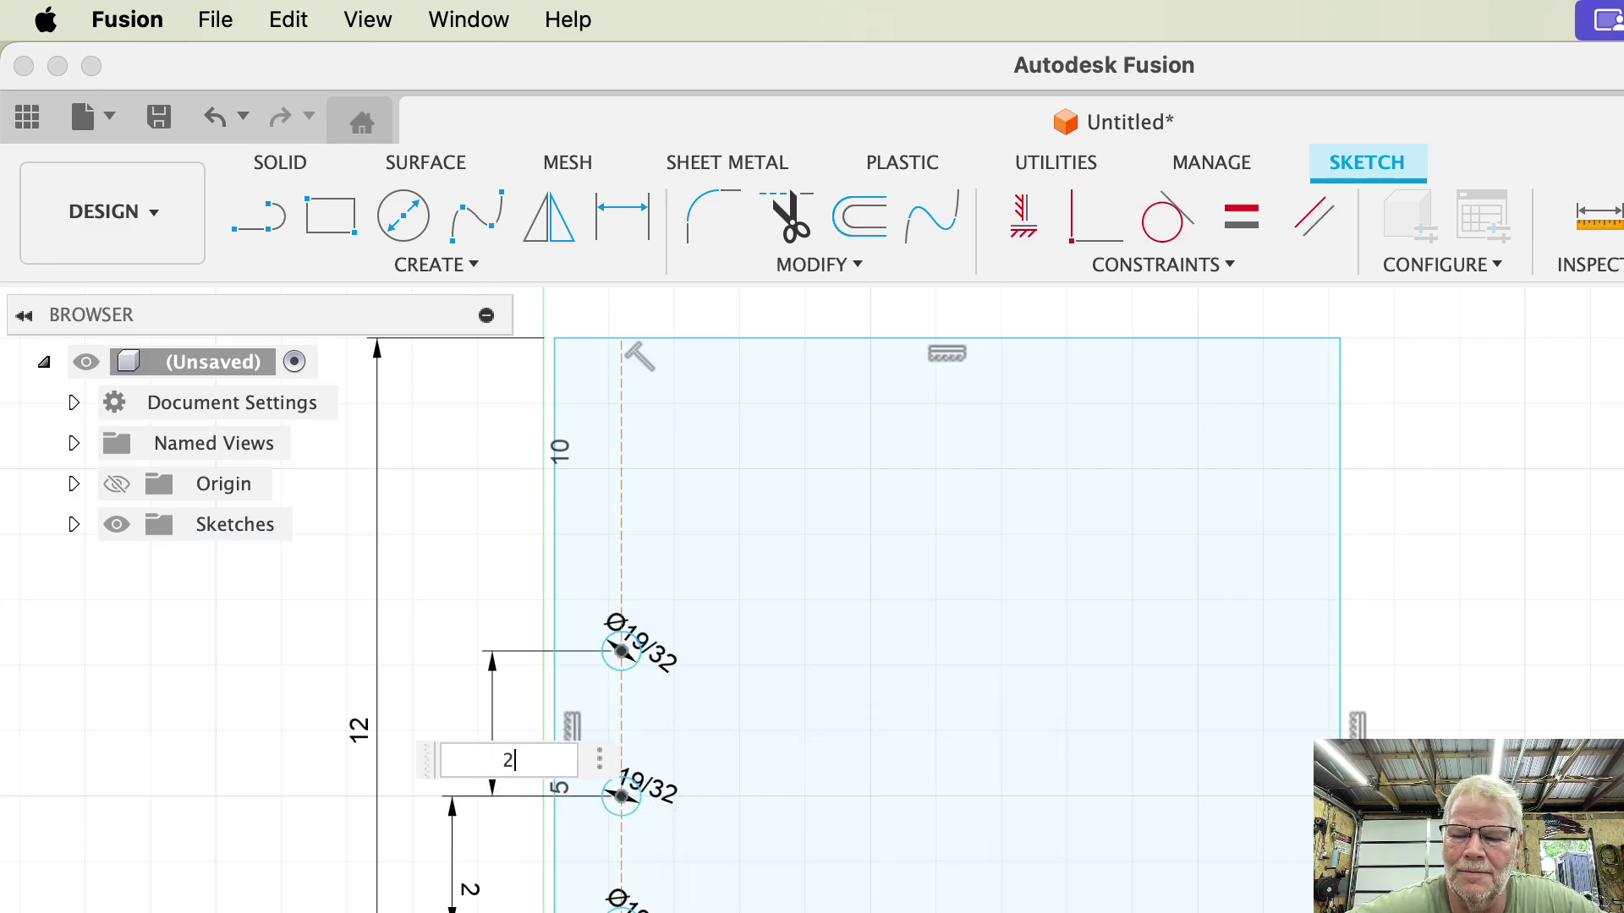
{"action": "key", "text": "Return"}
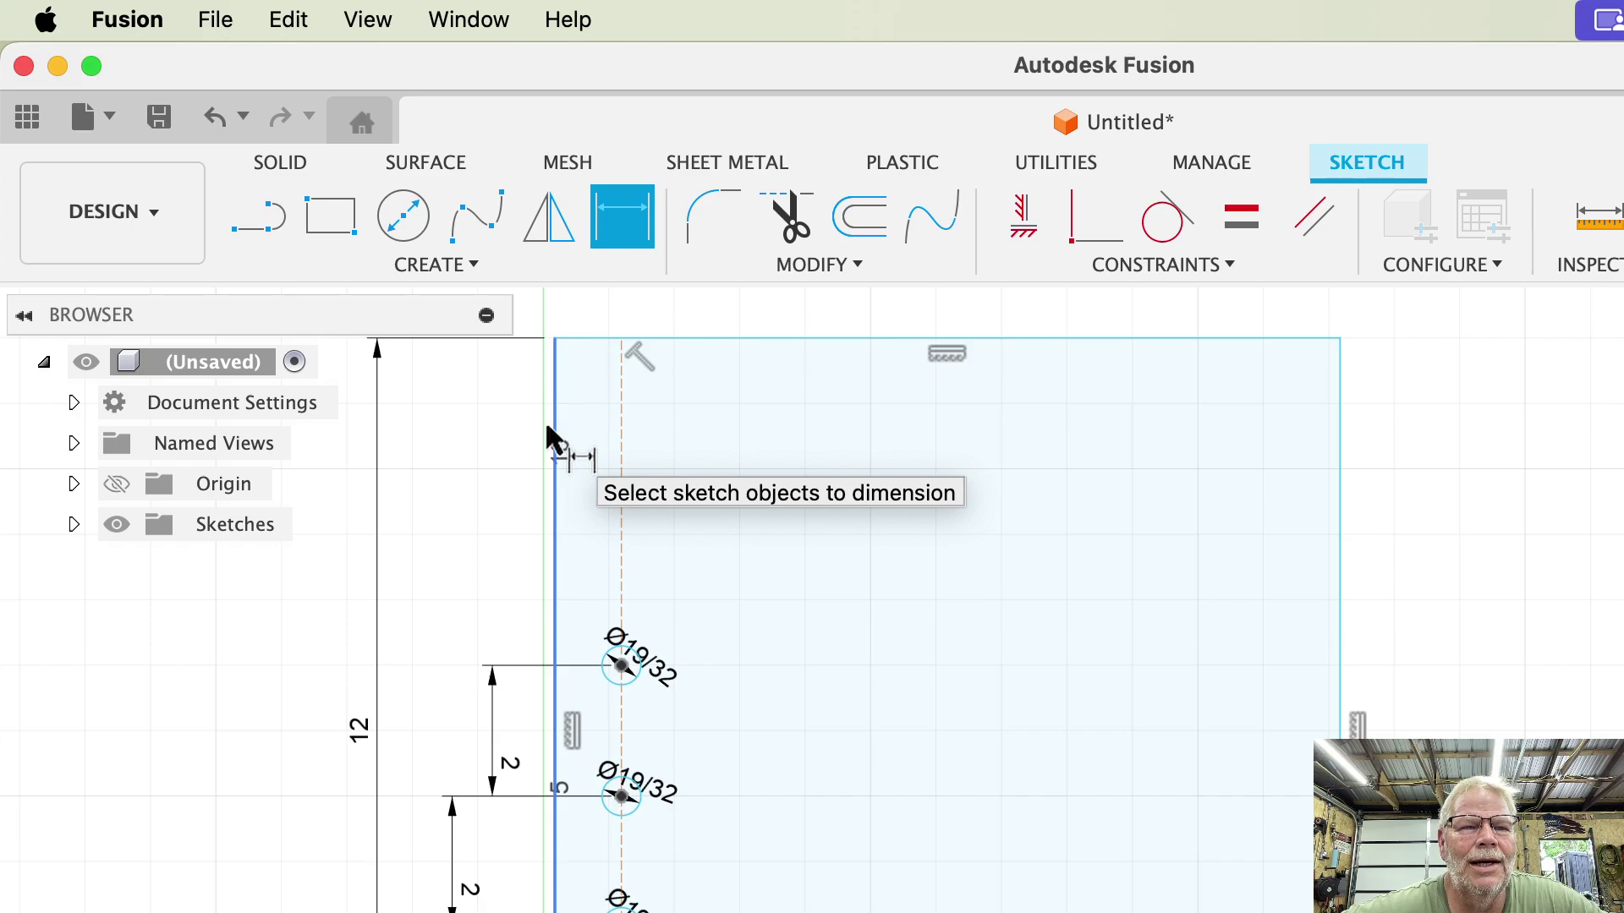
Sketch a fifth 19/32 in diameter circle on the vertical construction line, above the fourth one
{"action": "left_click", "coordinate": [408, 224]}
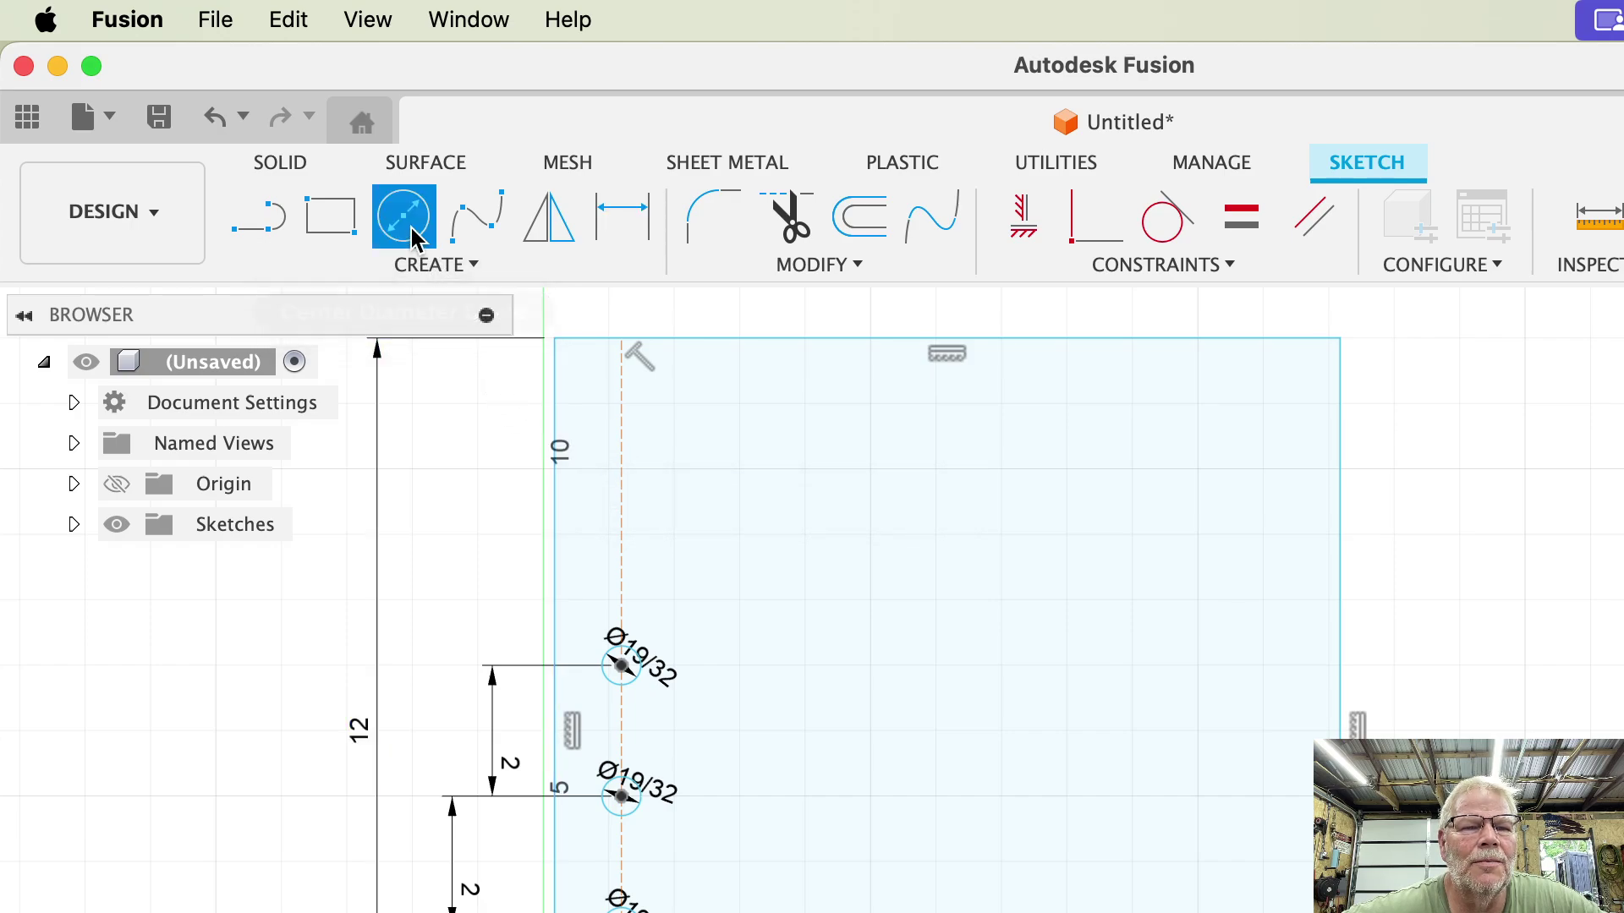
{"action": "left_click", "coordinate": [621, 526]}
{"action": "type", "text": "19/32"}
{"action": "key", "text": "Return"}
{"action": "key", "text": "Escape"}
Dimension the fifth circle's center 2 in above the fourth circle on the vertical construction line
{"action": "left_click", "coordinate": [602, 221]}
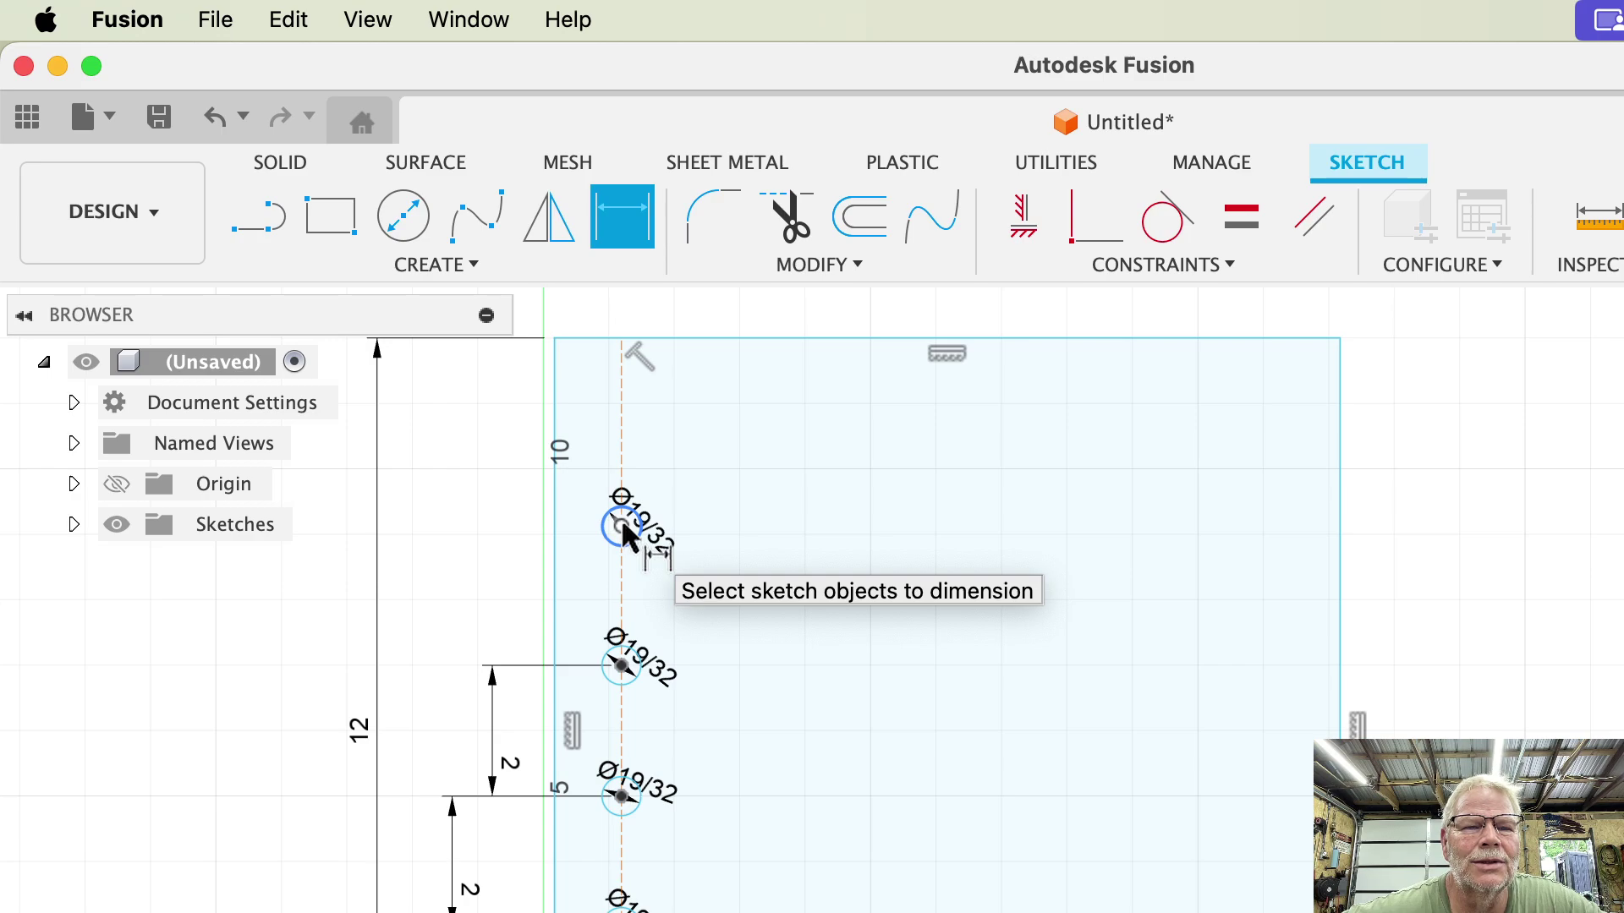
{"action": "left_click", "coordinate": [622, 525]}
{"action": "left_click", "coordinate": [622, 666]}
{"action": "left_click", "coordinate": [485, 646]}
{"action": "type", "text": "2"}
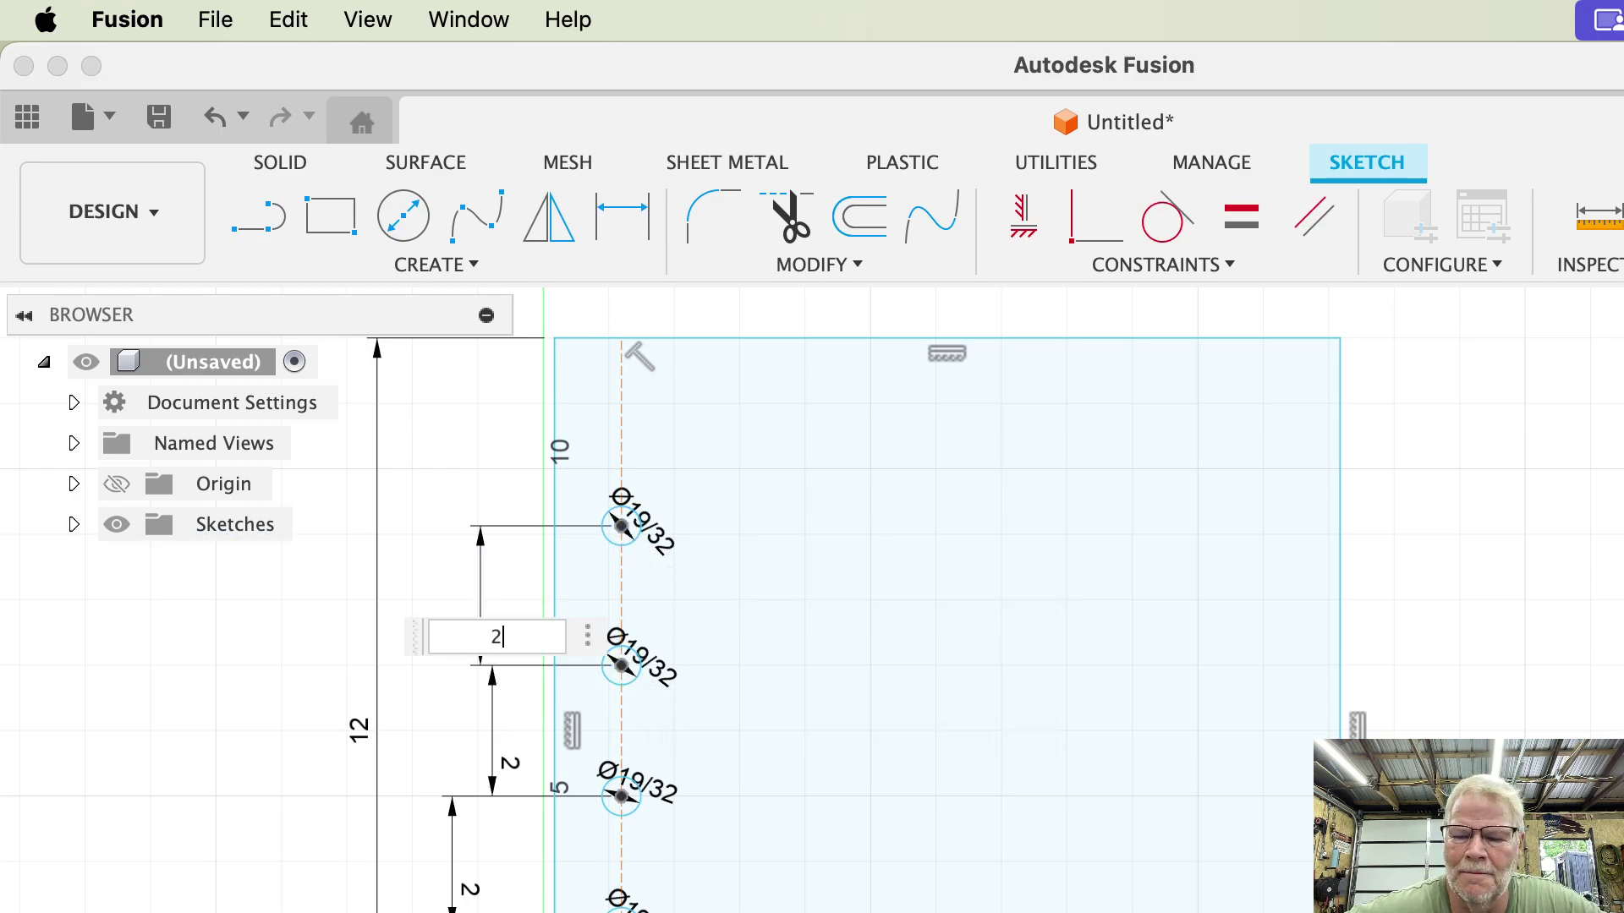
{"action": "key", "text": "Return"}
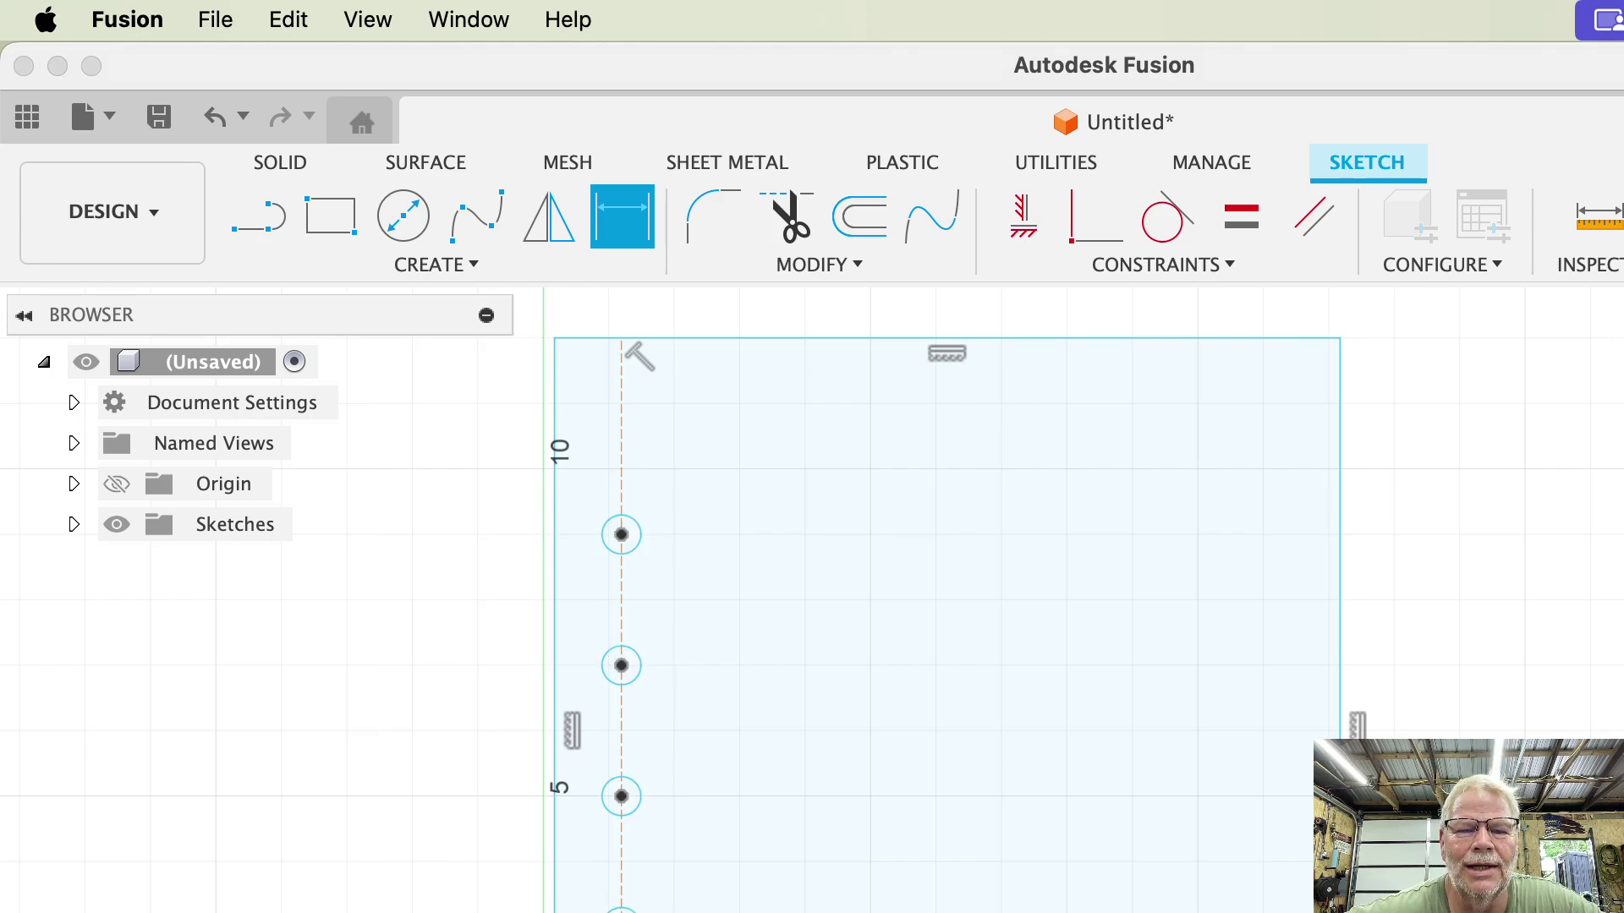
Draw a diagonal line from the square's upper-left corner to its lower-right corner
{"action": "mouse_move", "coordinate": [947, 626]}
{"action": "middle_mouse_down"}
{"action": "mouse_move", "coordinate": [918, 551]}
{"action": "mouse_move", "coordinate": [910, 603]}
{"action": "middle_mouse_up"}
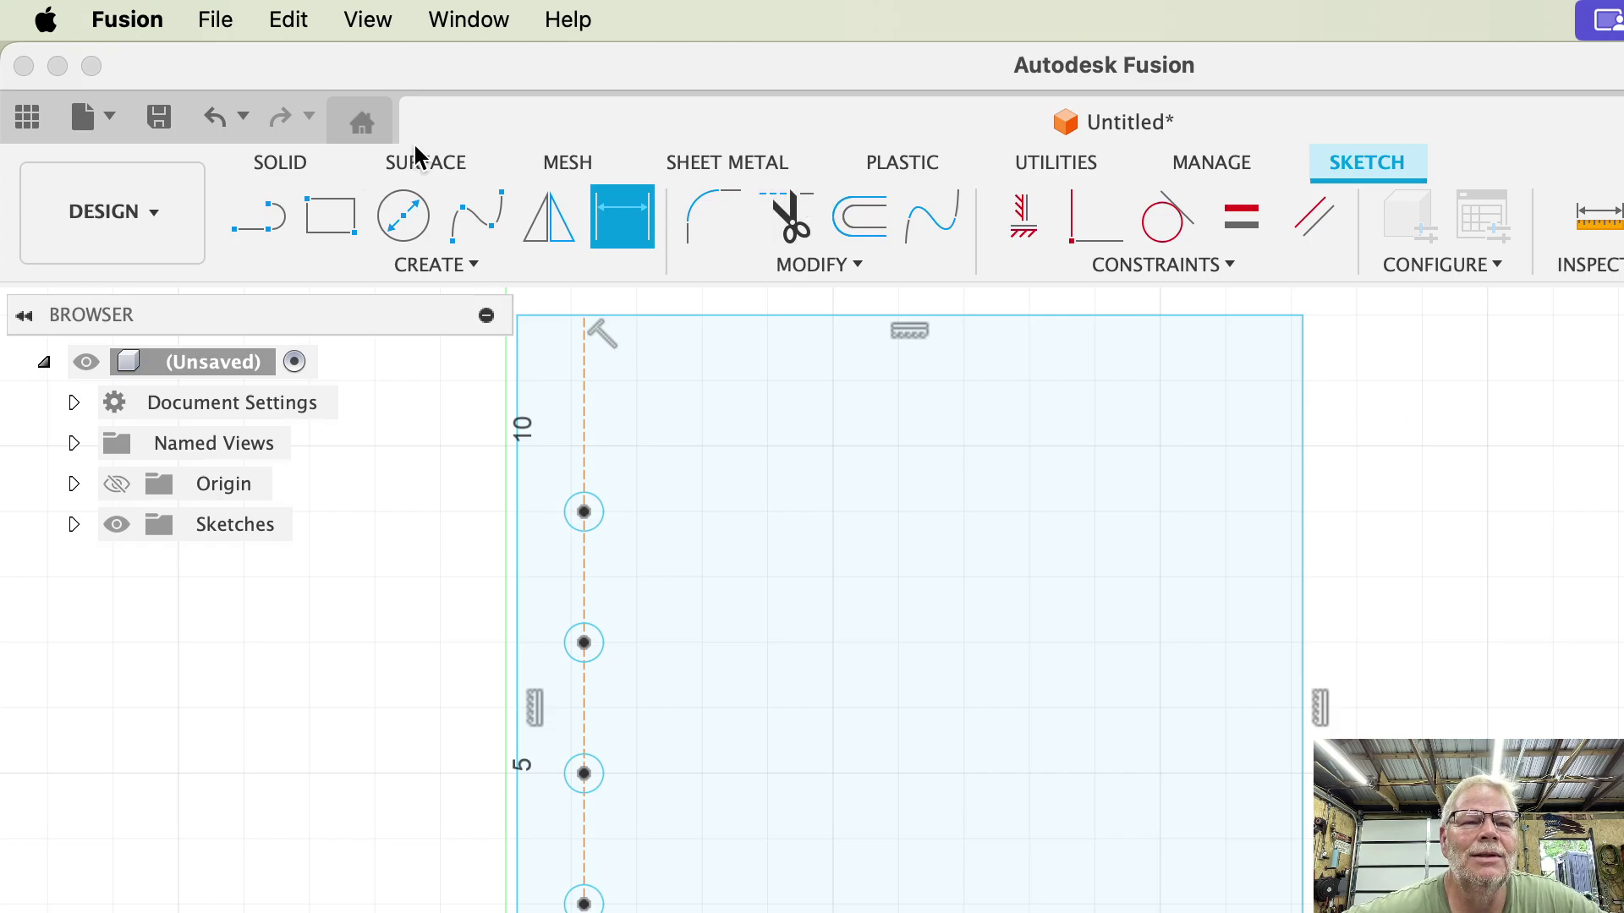
{"action": "left_click", "coordinate": [254, 222]}
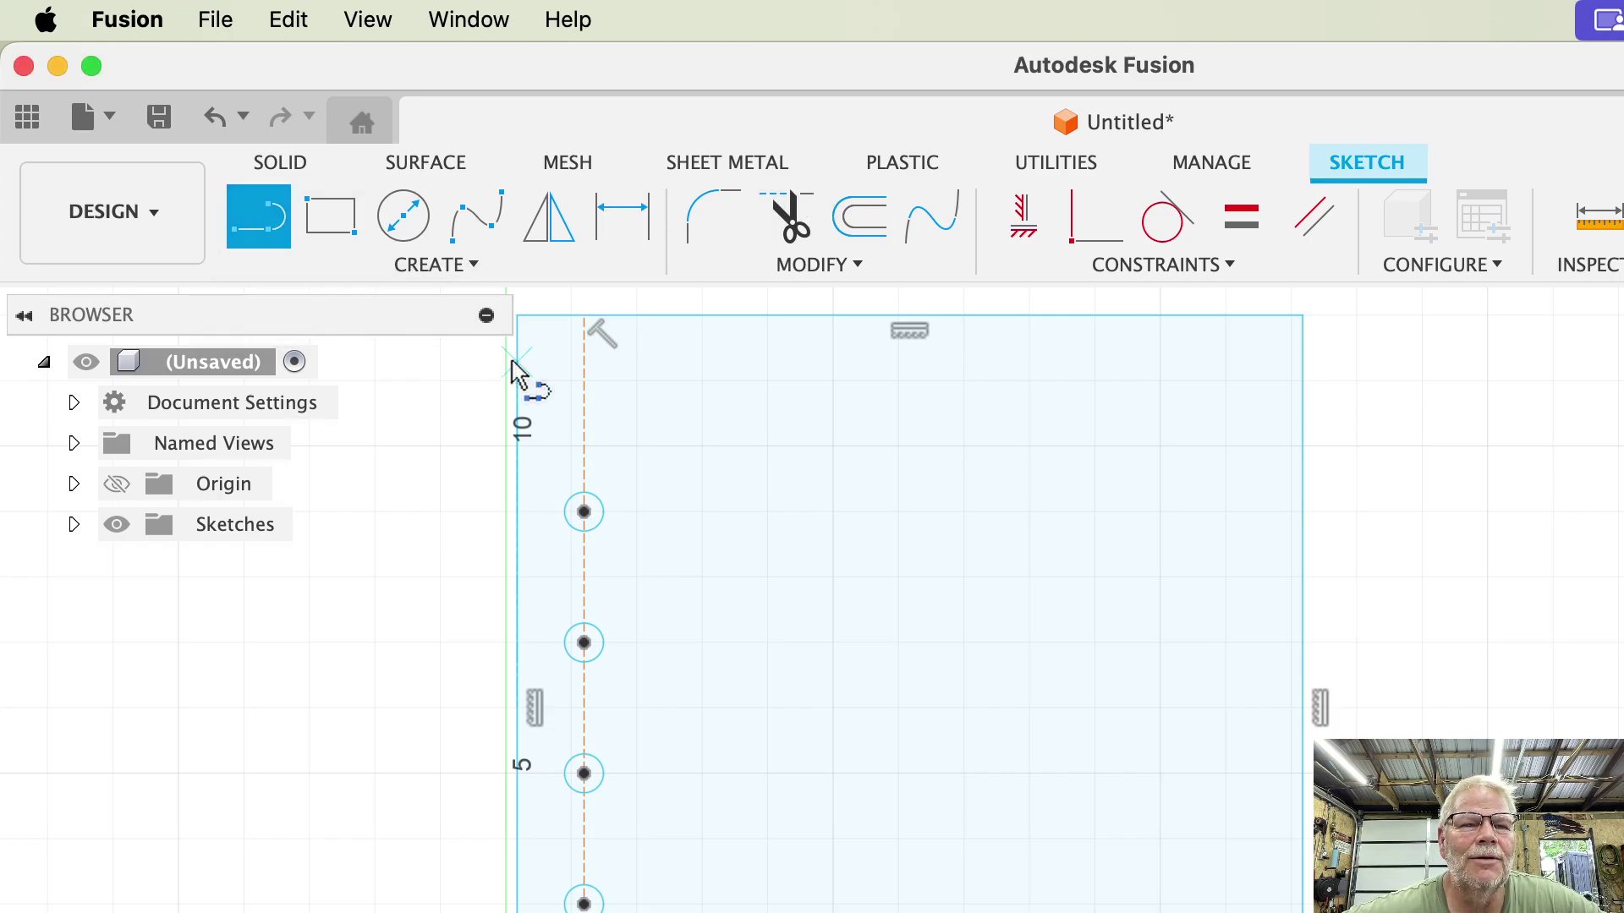
{"action": "left_click", "coordinate": [517, 319]}
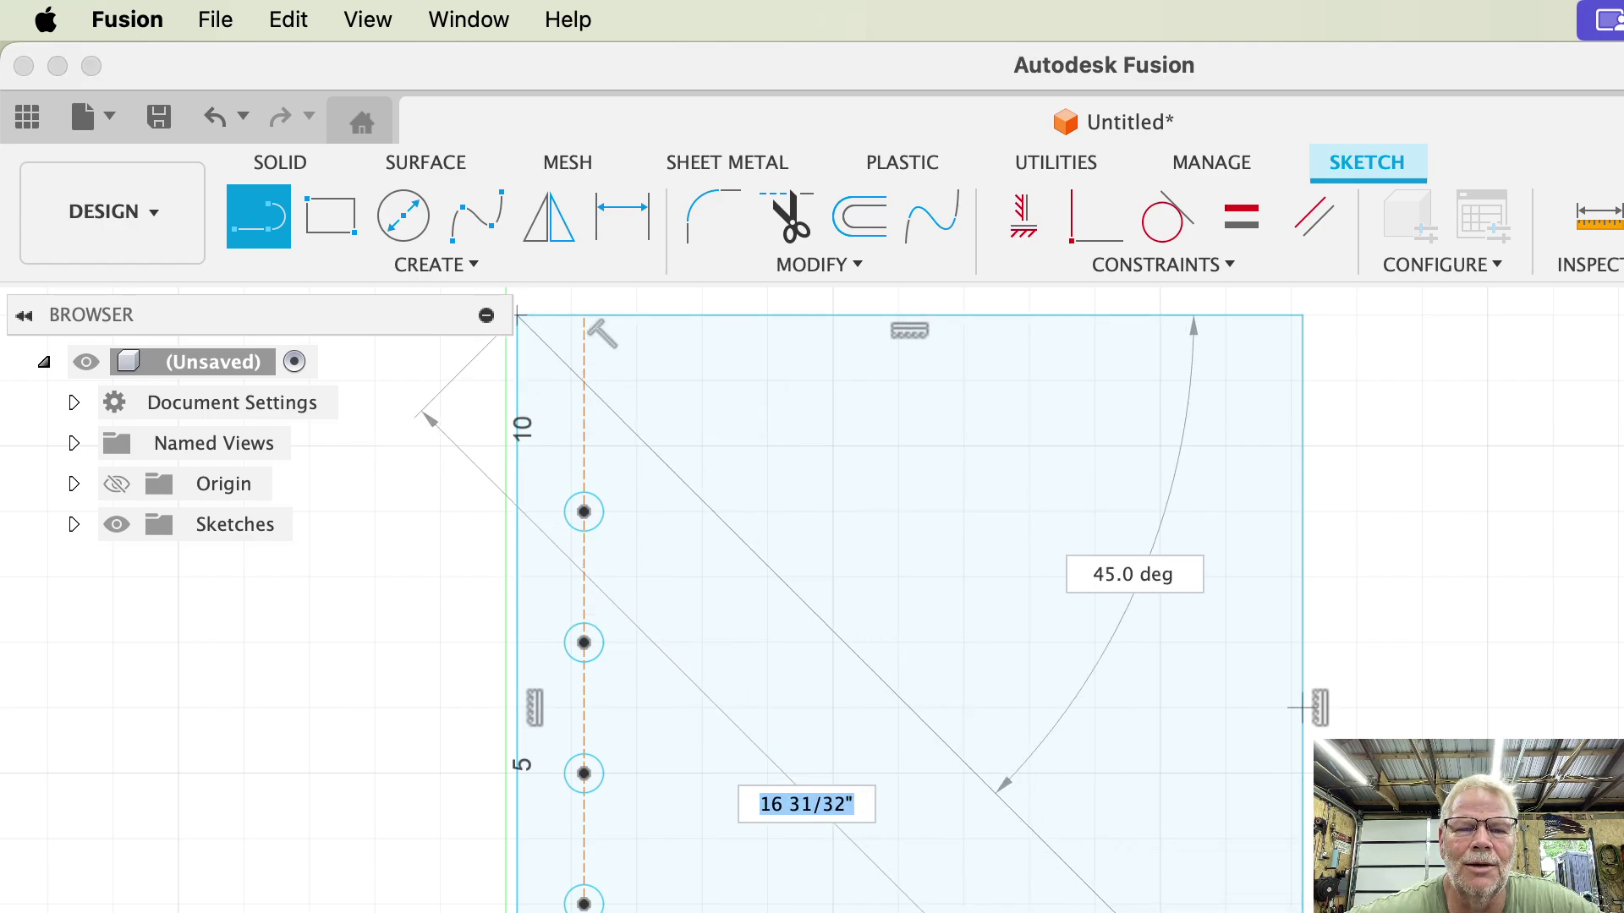
{"action": "left_click", "coordinate": [1302, 912]}
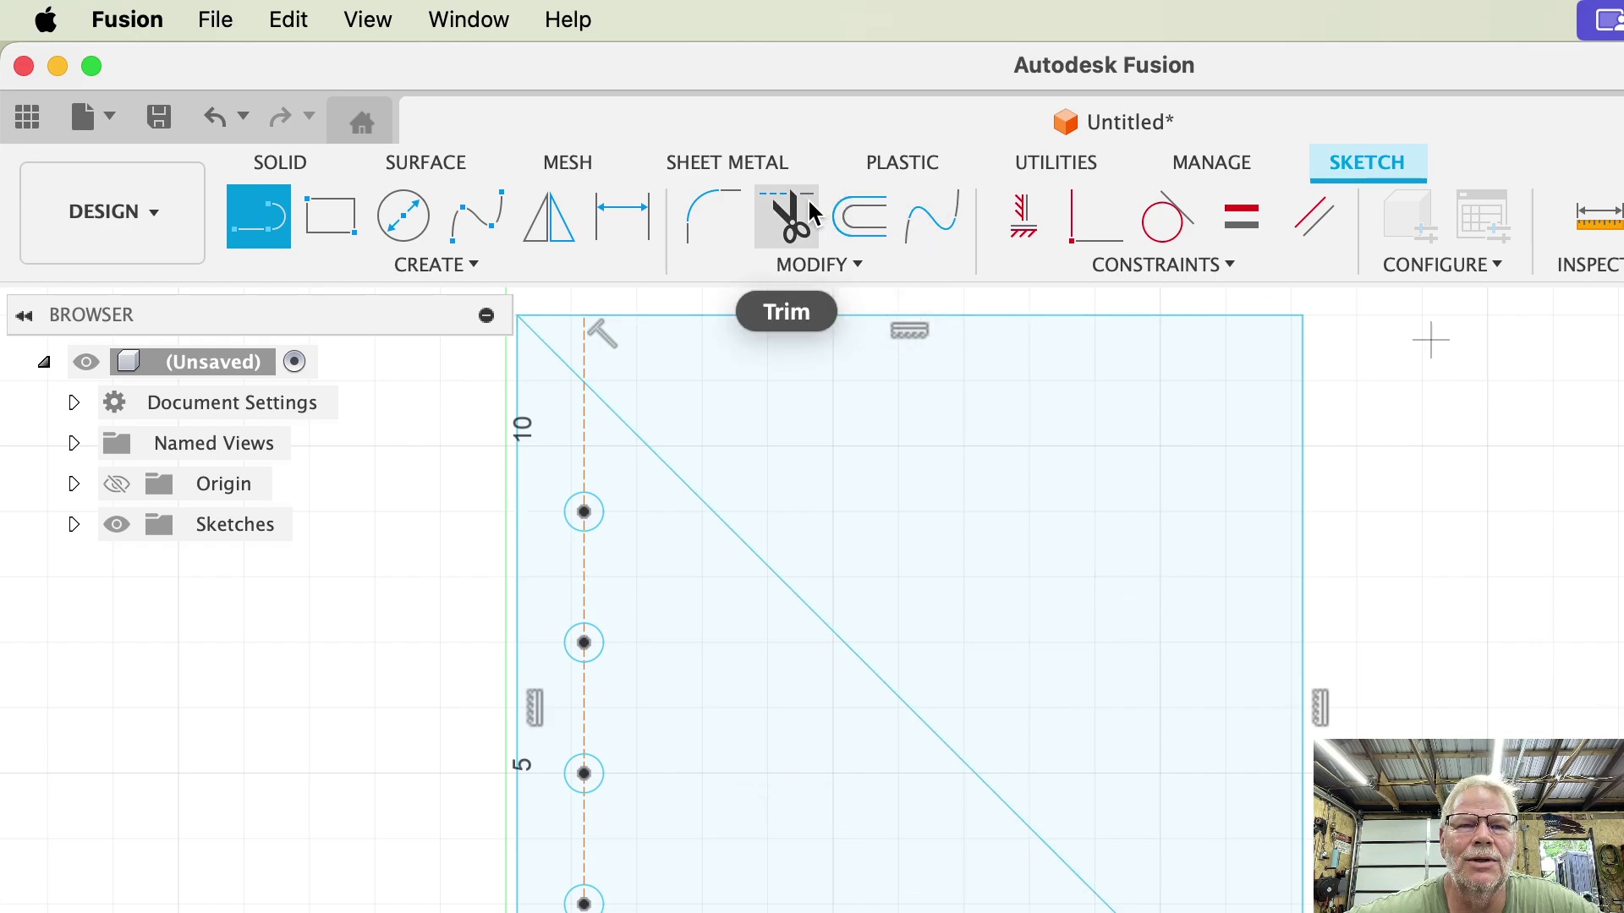
Trim away the square's top and right edges to leave a right triangle
{"action": "left_click", "coordinate": [787, 216]}
{"action": "left_click", "coordinate": [827, 320]}
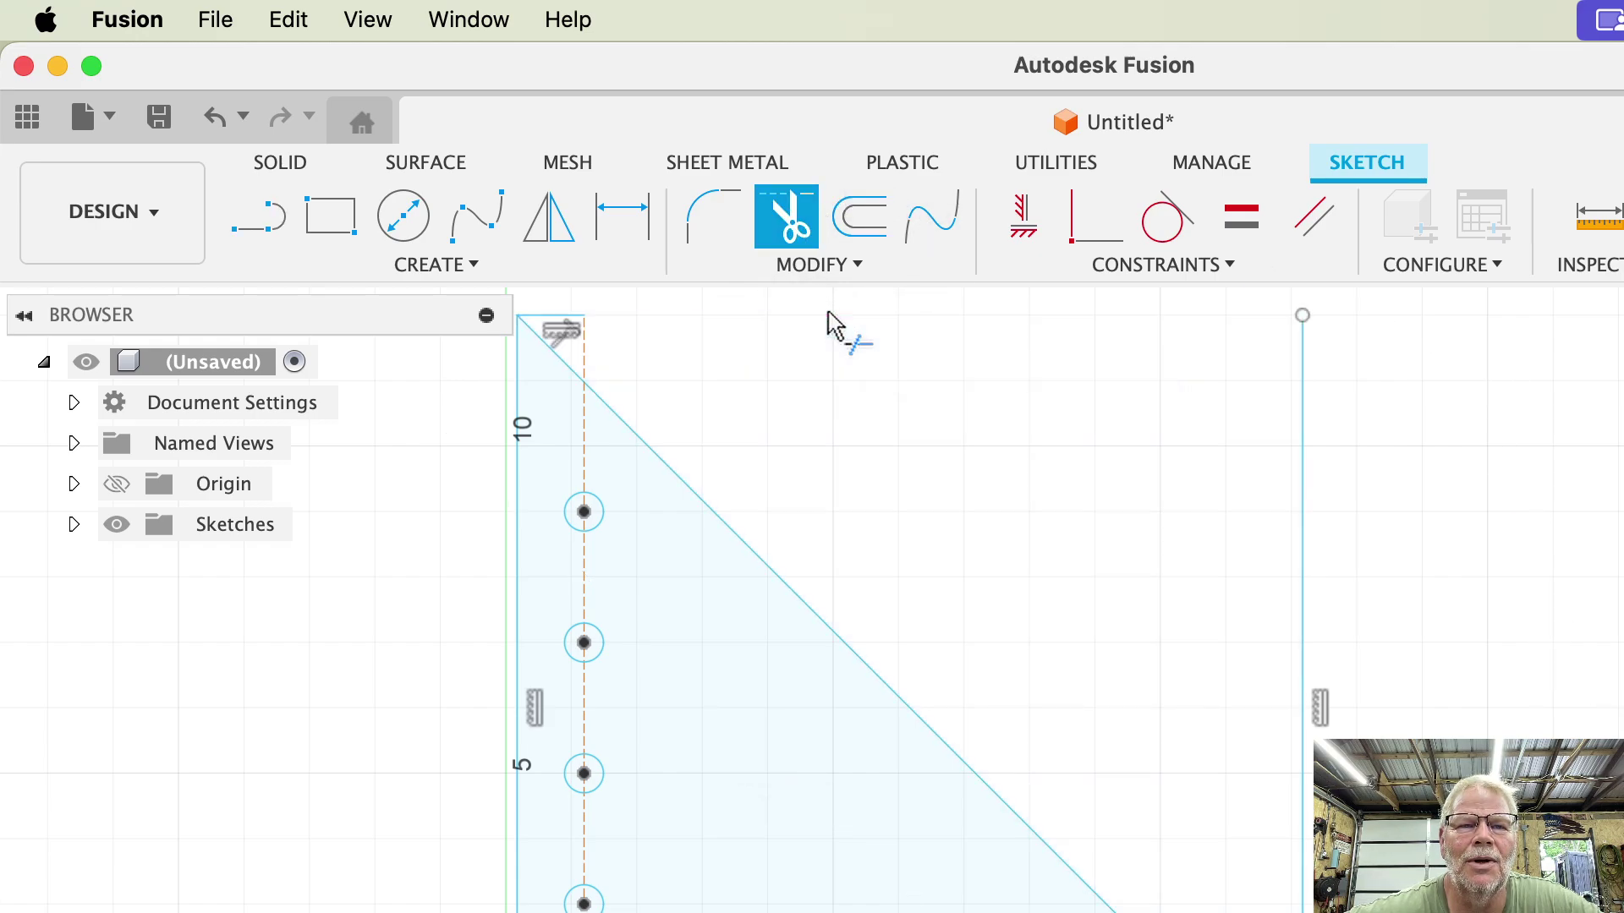
{"action": "left_click", "coordinate": [560, 317]}
{"action": "left_click", "coordinate": [1307, 391]}
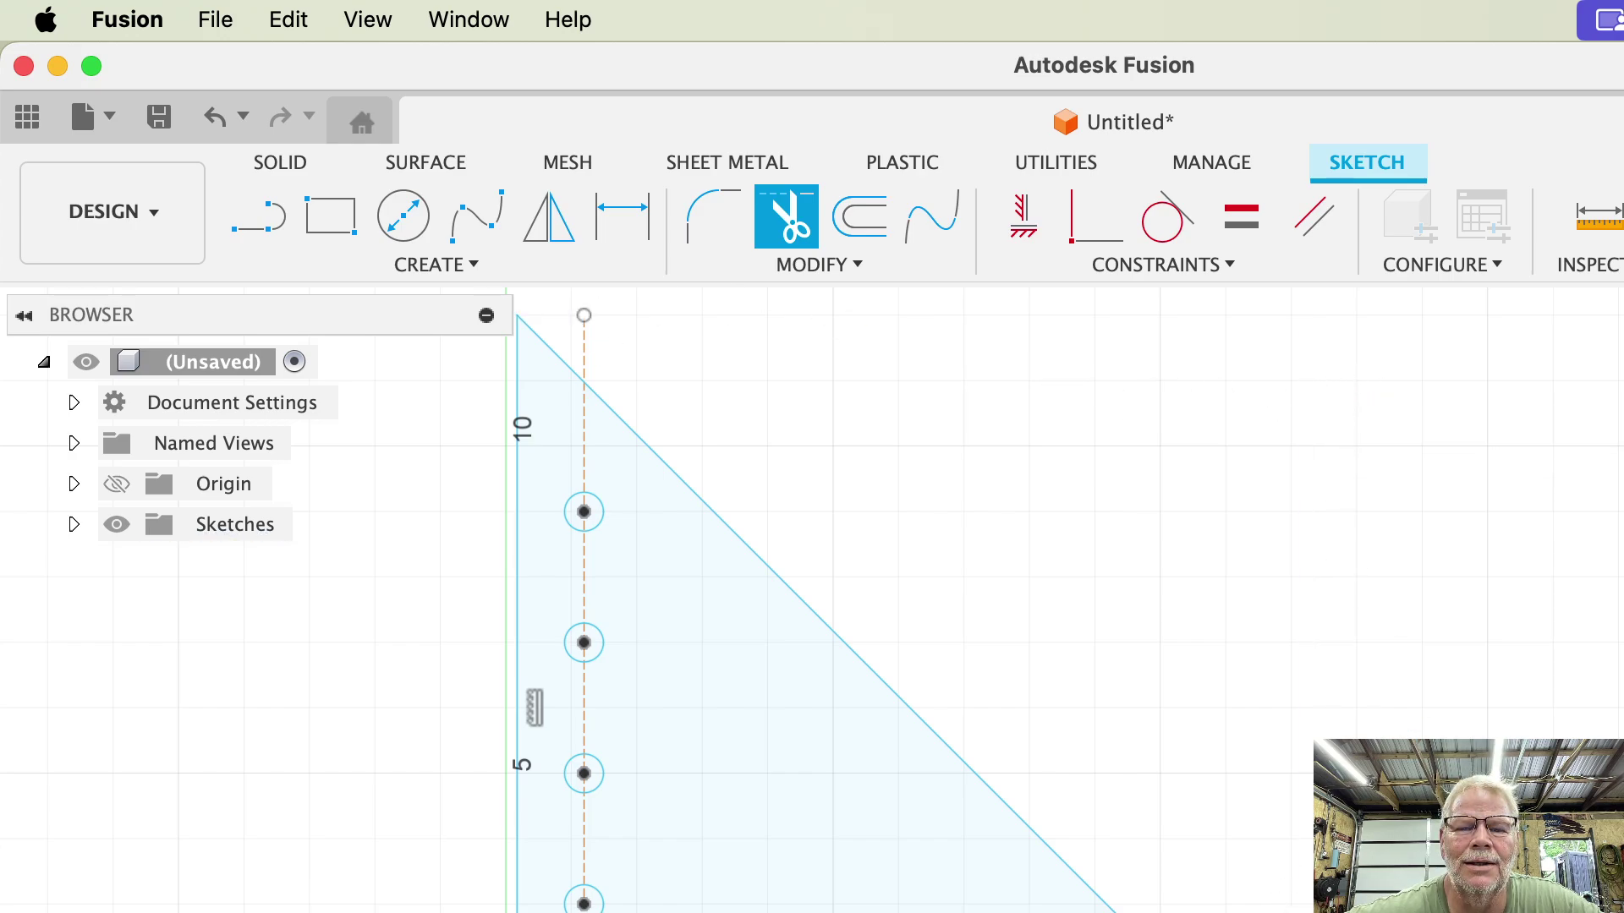
{"action": "scroll", "coordinate": [1266, 882], "scroll_direction": "left", "scroll_amount": 5}
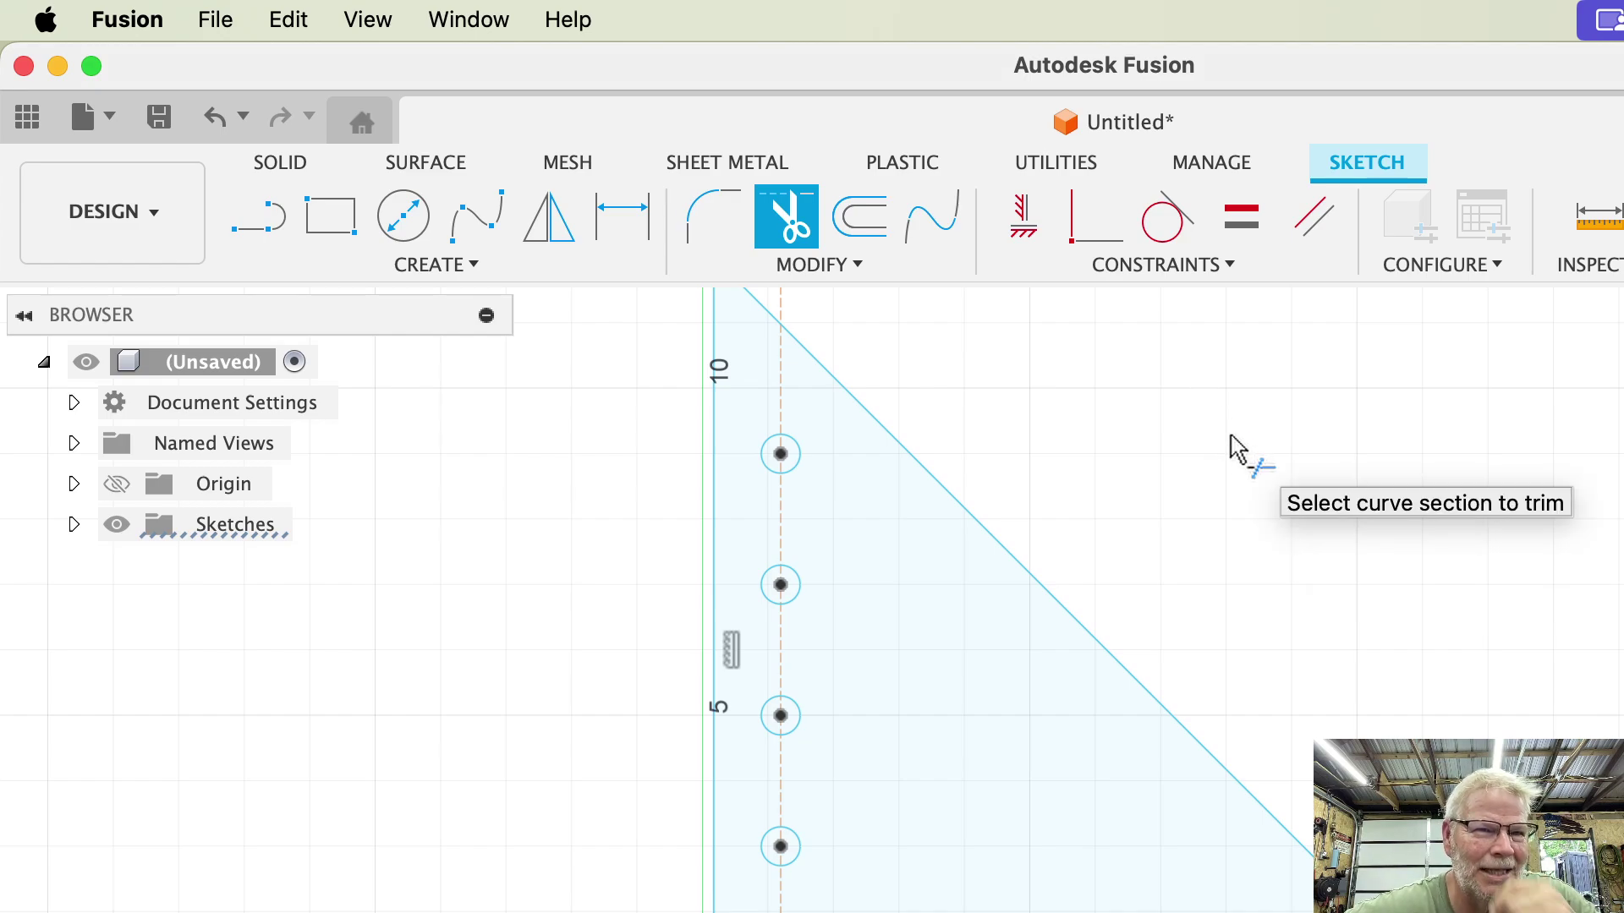
Save the design as TableSquare in Admin Project and finish the sketch
{"action": "left_click", "coordinate": [159, 116]}
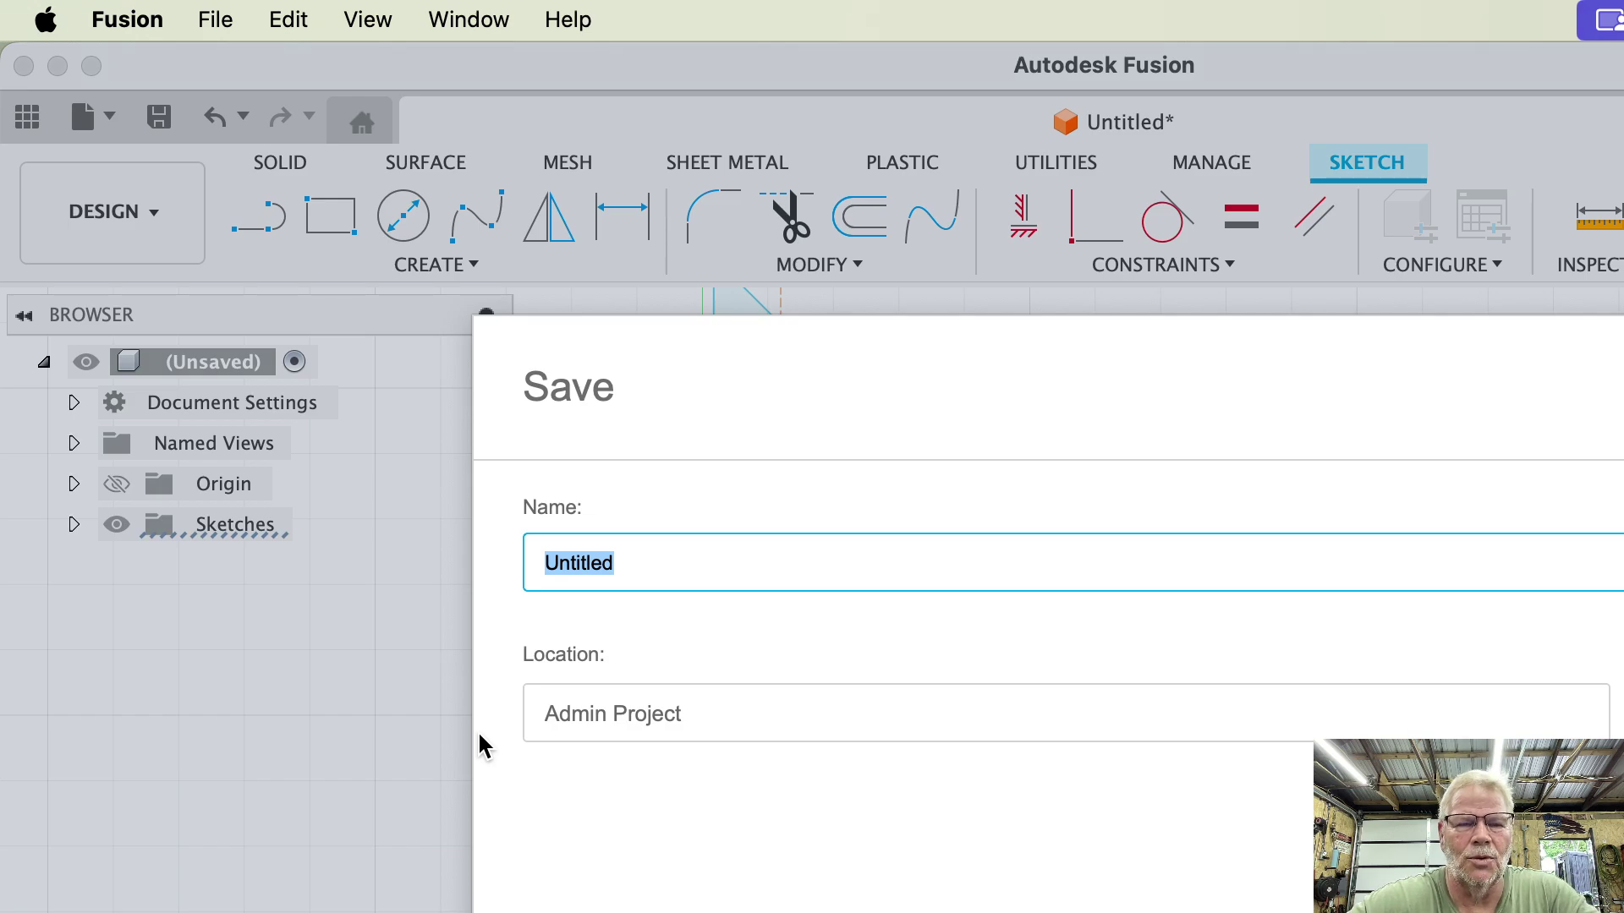
{"action": "type", "text": "TableSquare"}
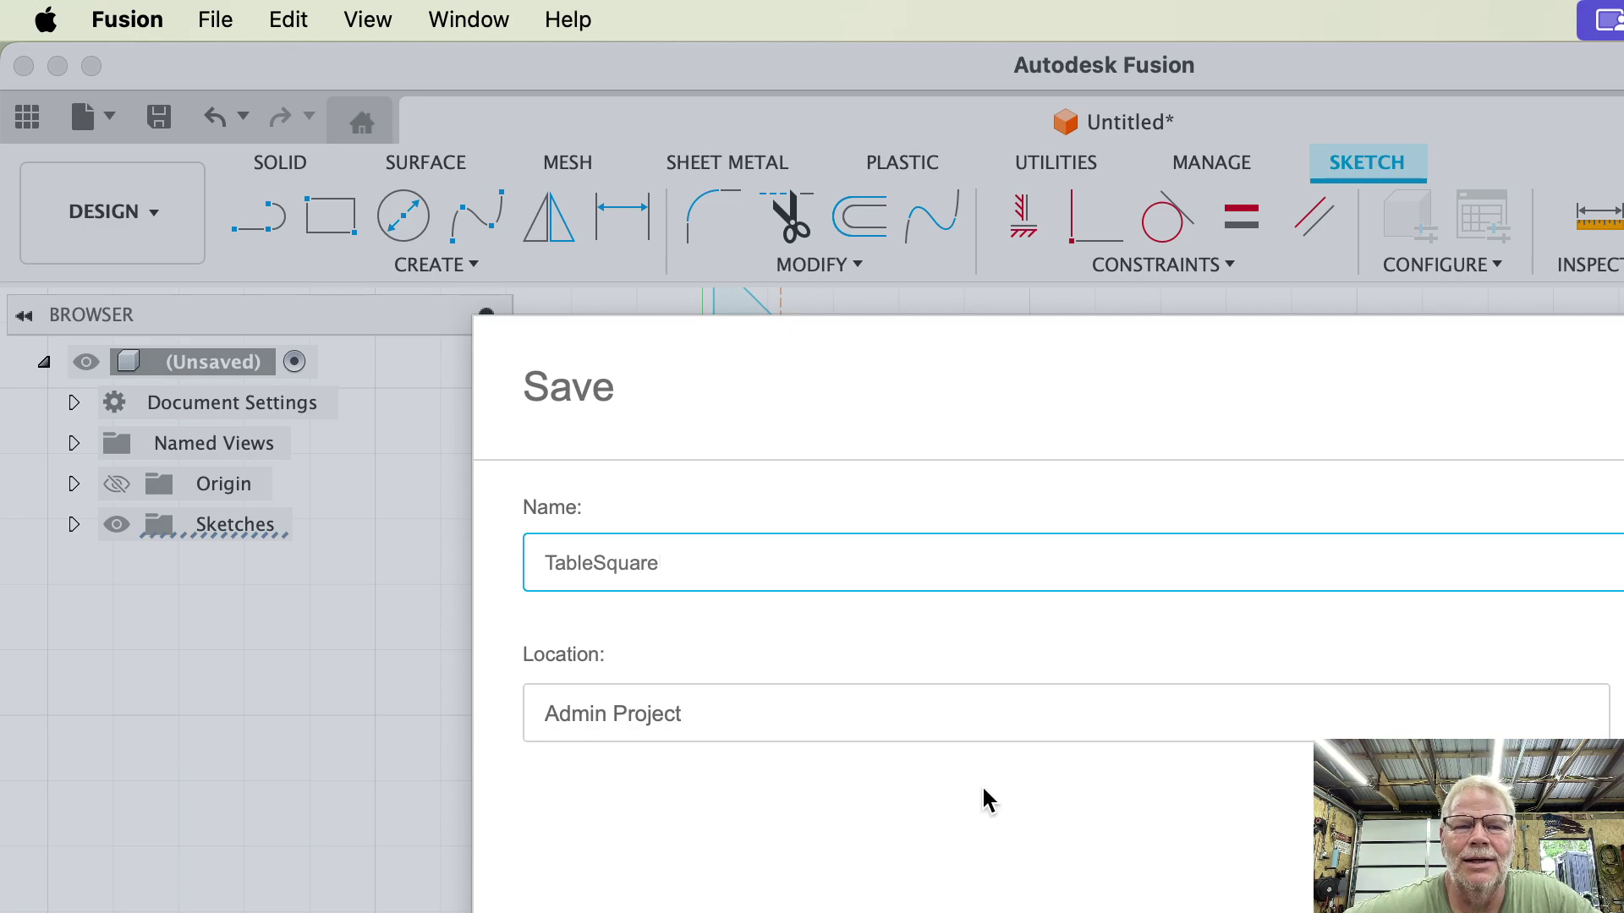
{"action": "left_click", "coordinate": [1615, 905]}
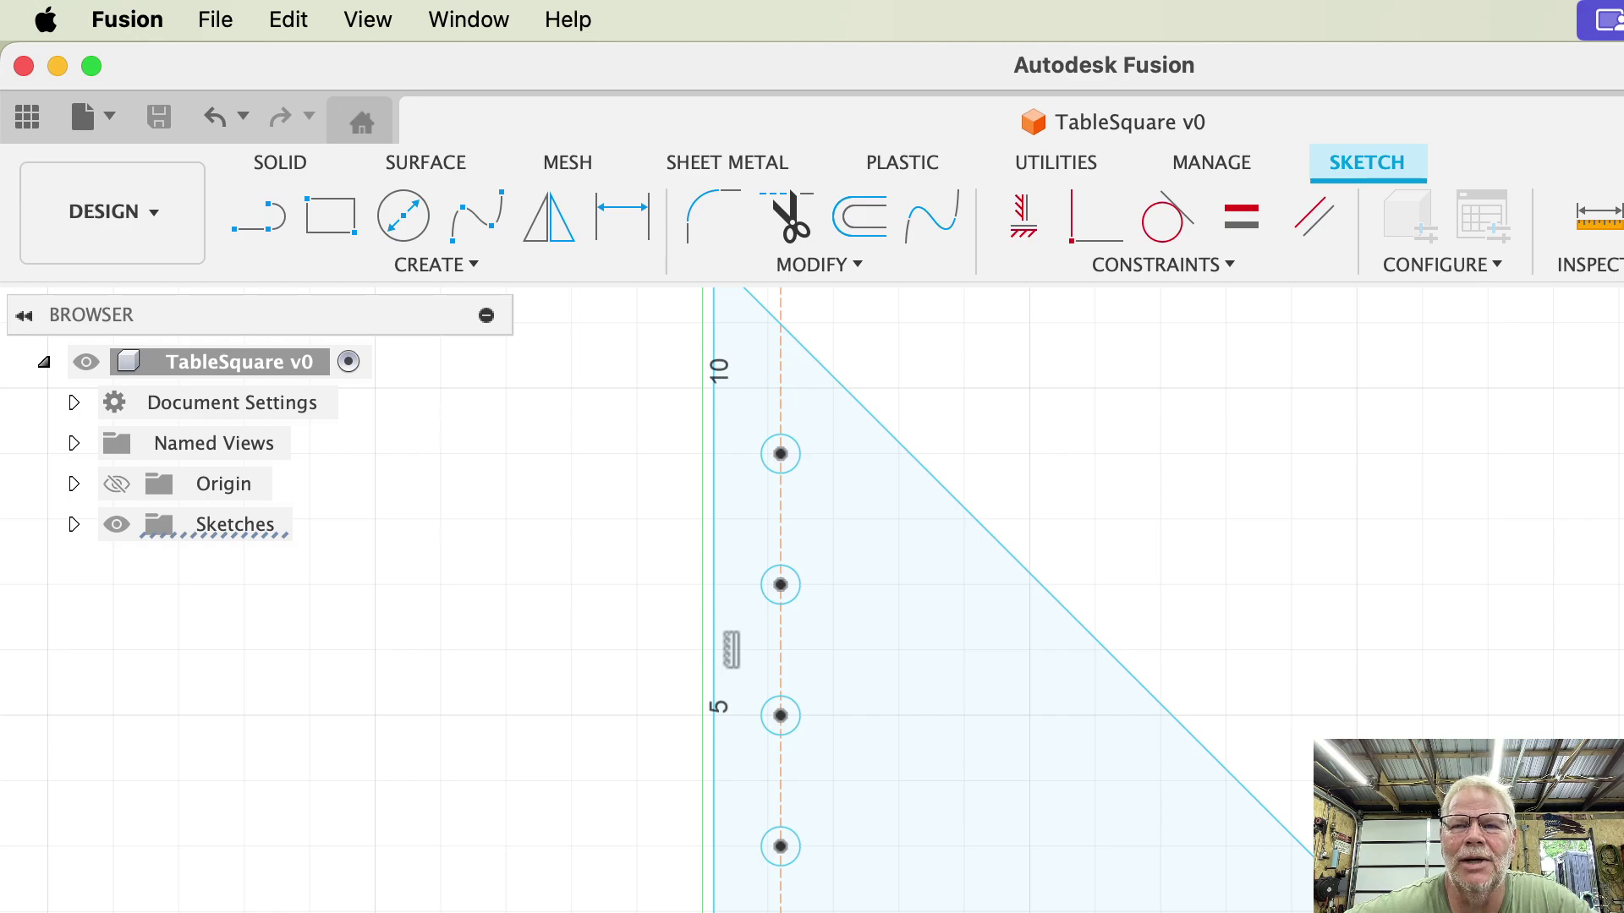
{"action": "left_click", "coordinate": [1617, 217]}
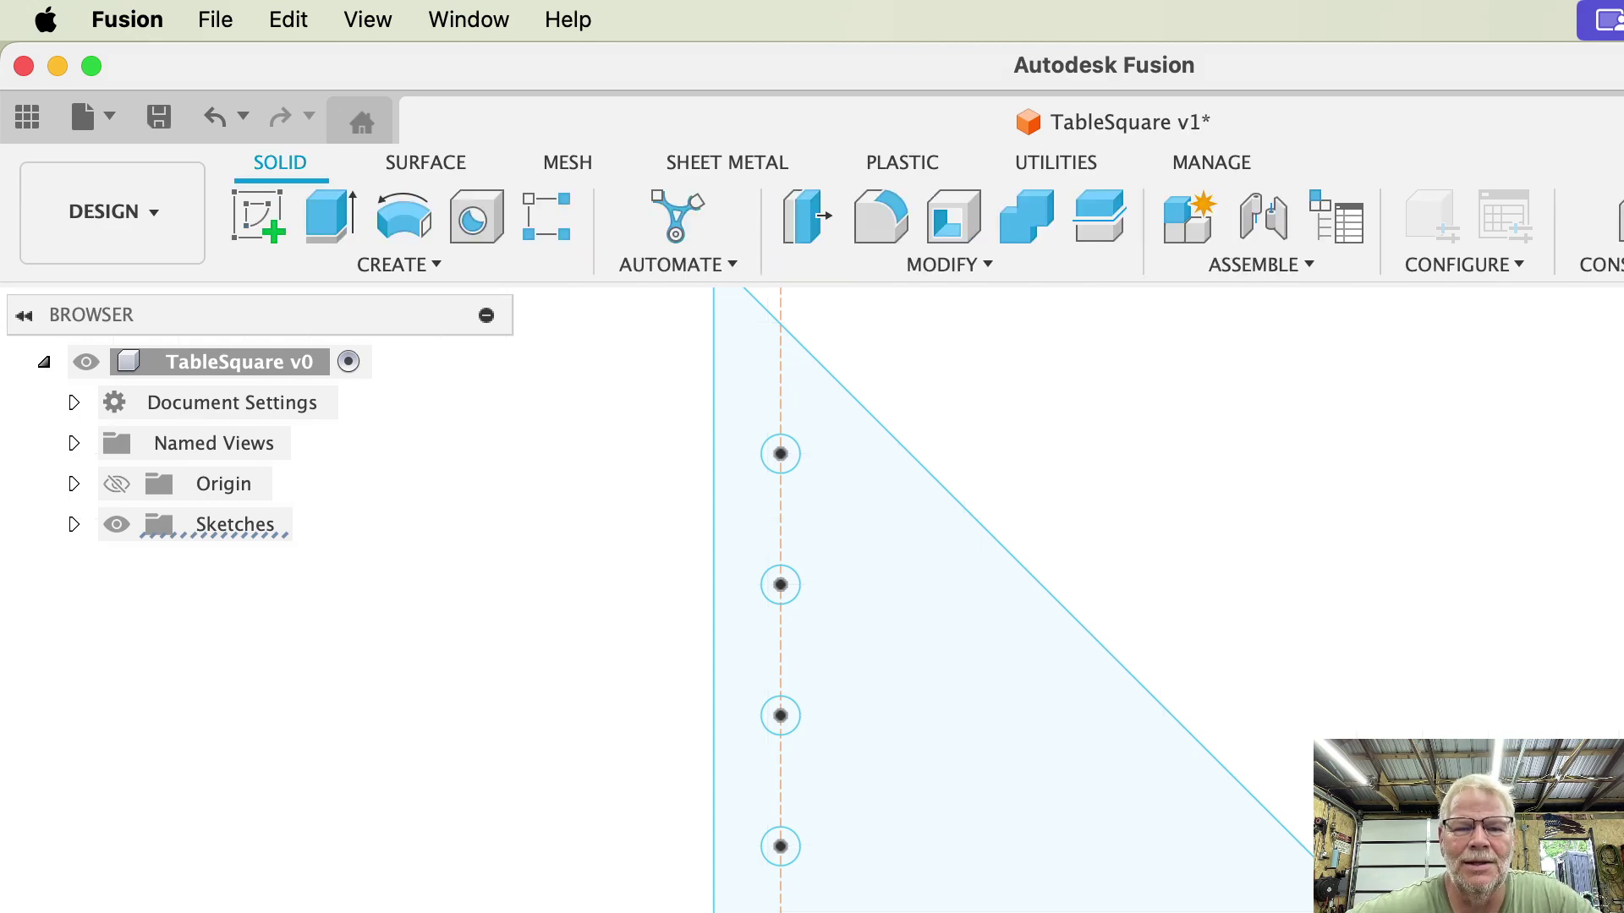
Reopen Sketch1 for editing and trim the end of the vertical construction line that extends past the diagonal
{"action": "scroll", "coordinate": [1108, 728], "scroll_direction": "down", "scroll_amount": 1}
{"action": "middle_click_drag", "start_coordinate": [1108, 727], "coordinate": [1075, 803]}
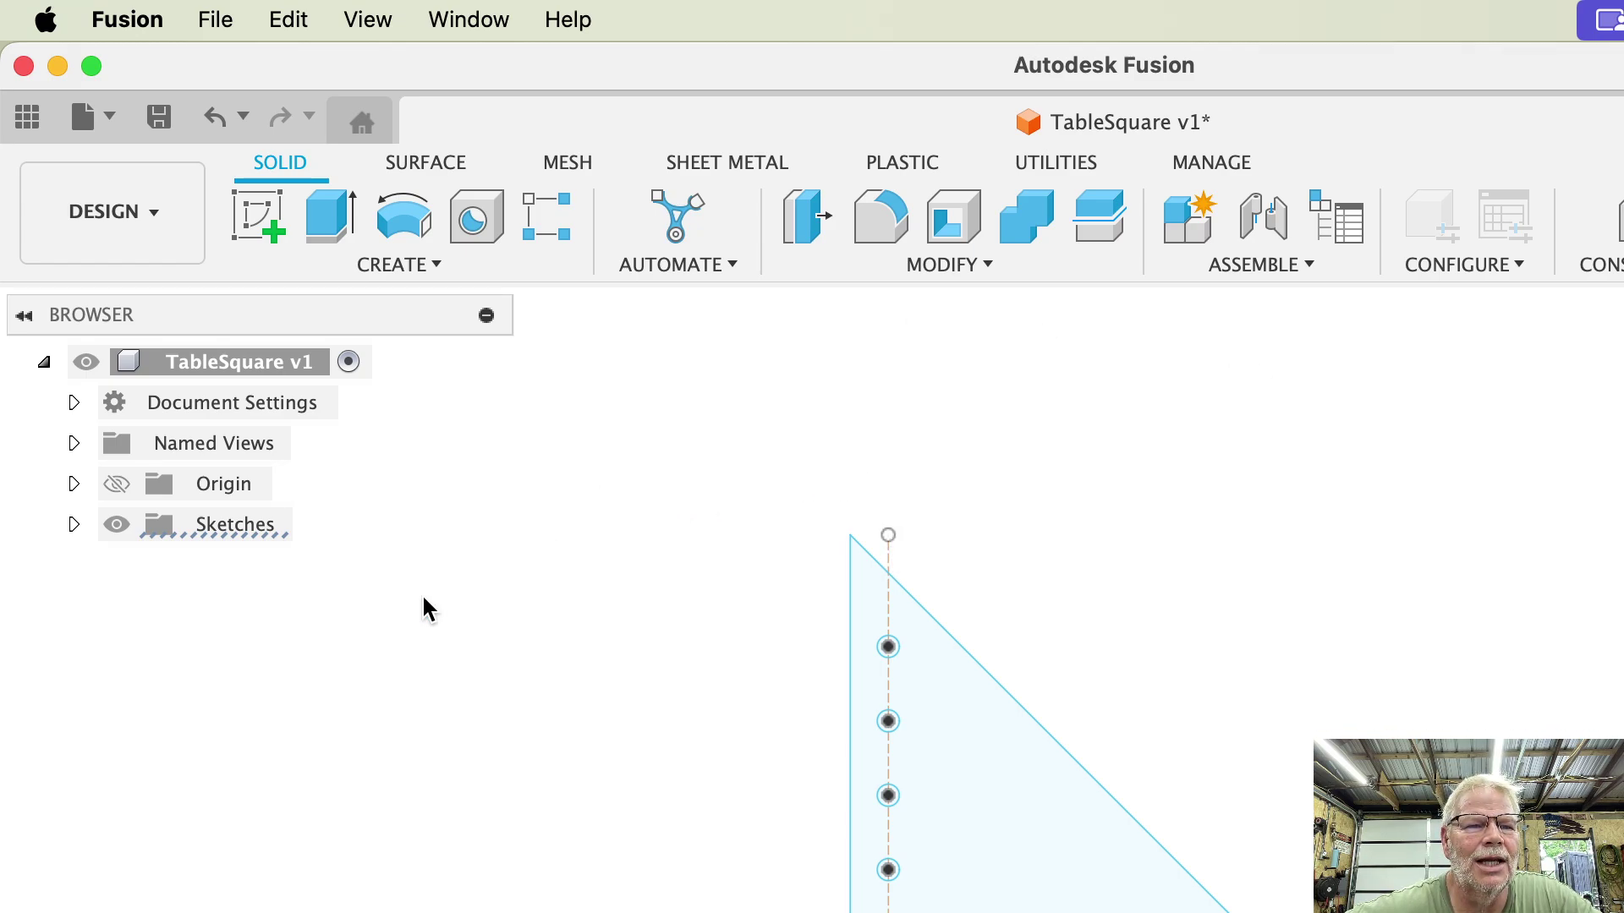
{"action": "left_click", "coordinate": [73, 524]}
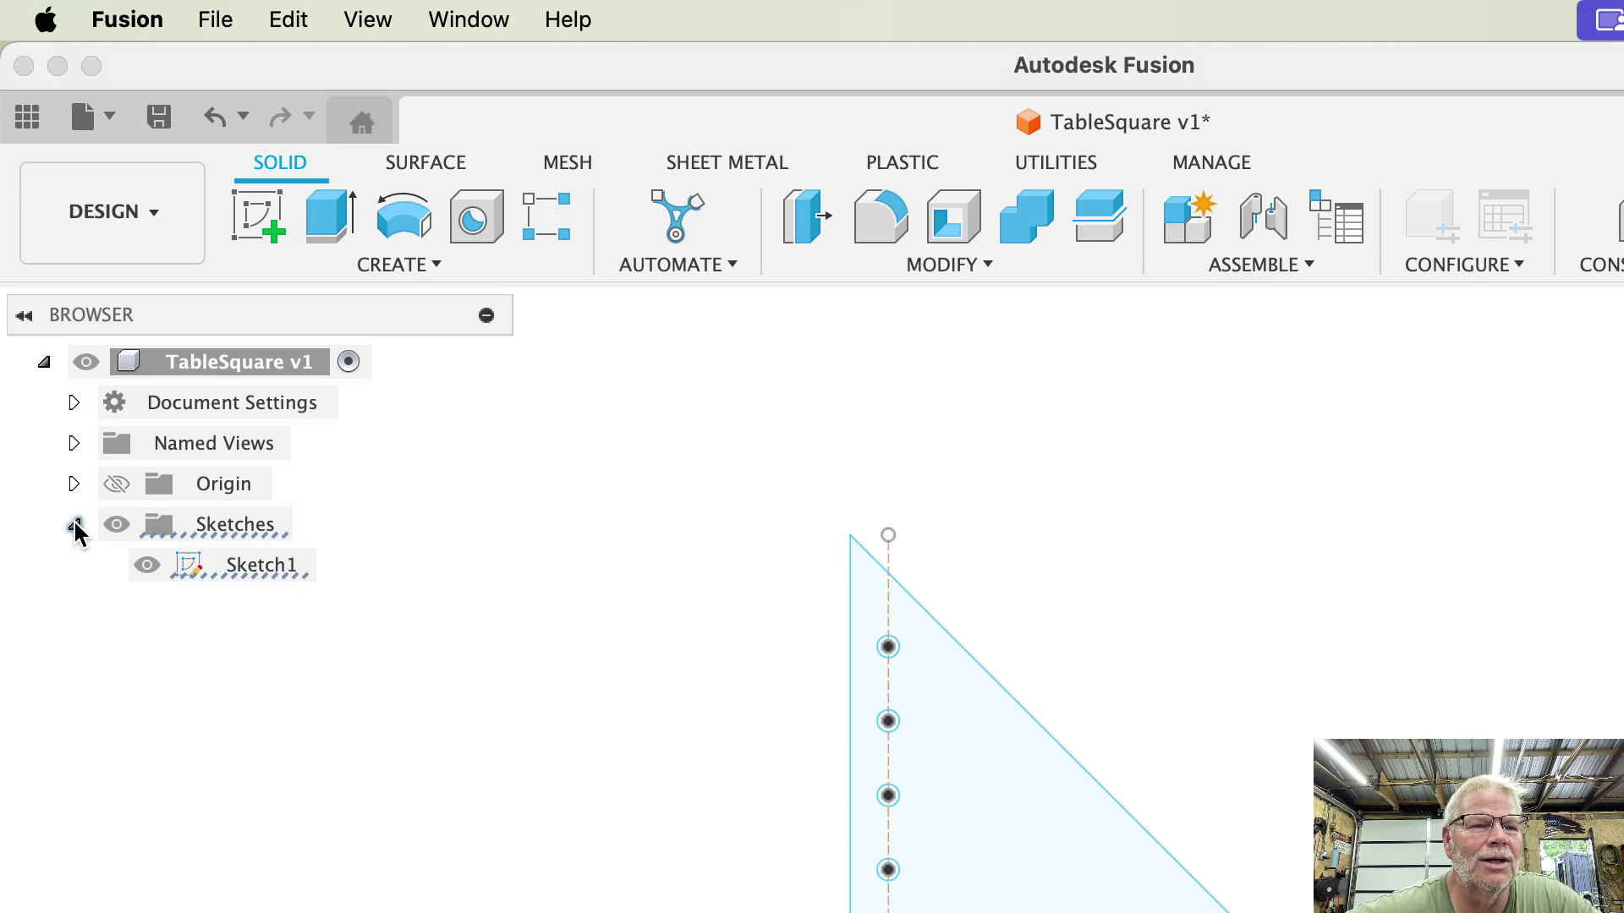
{"action": "left_click", "coordinate": [229, 560]}
{"action": "right_click", "coordinate": [229, 560]}
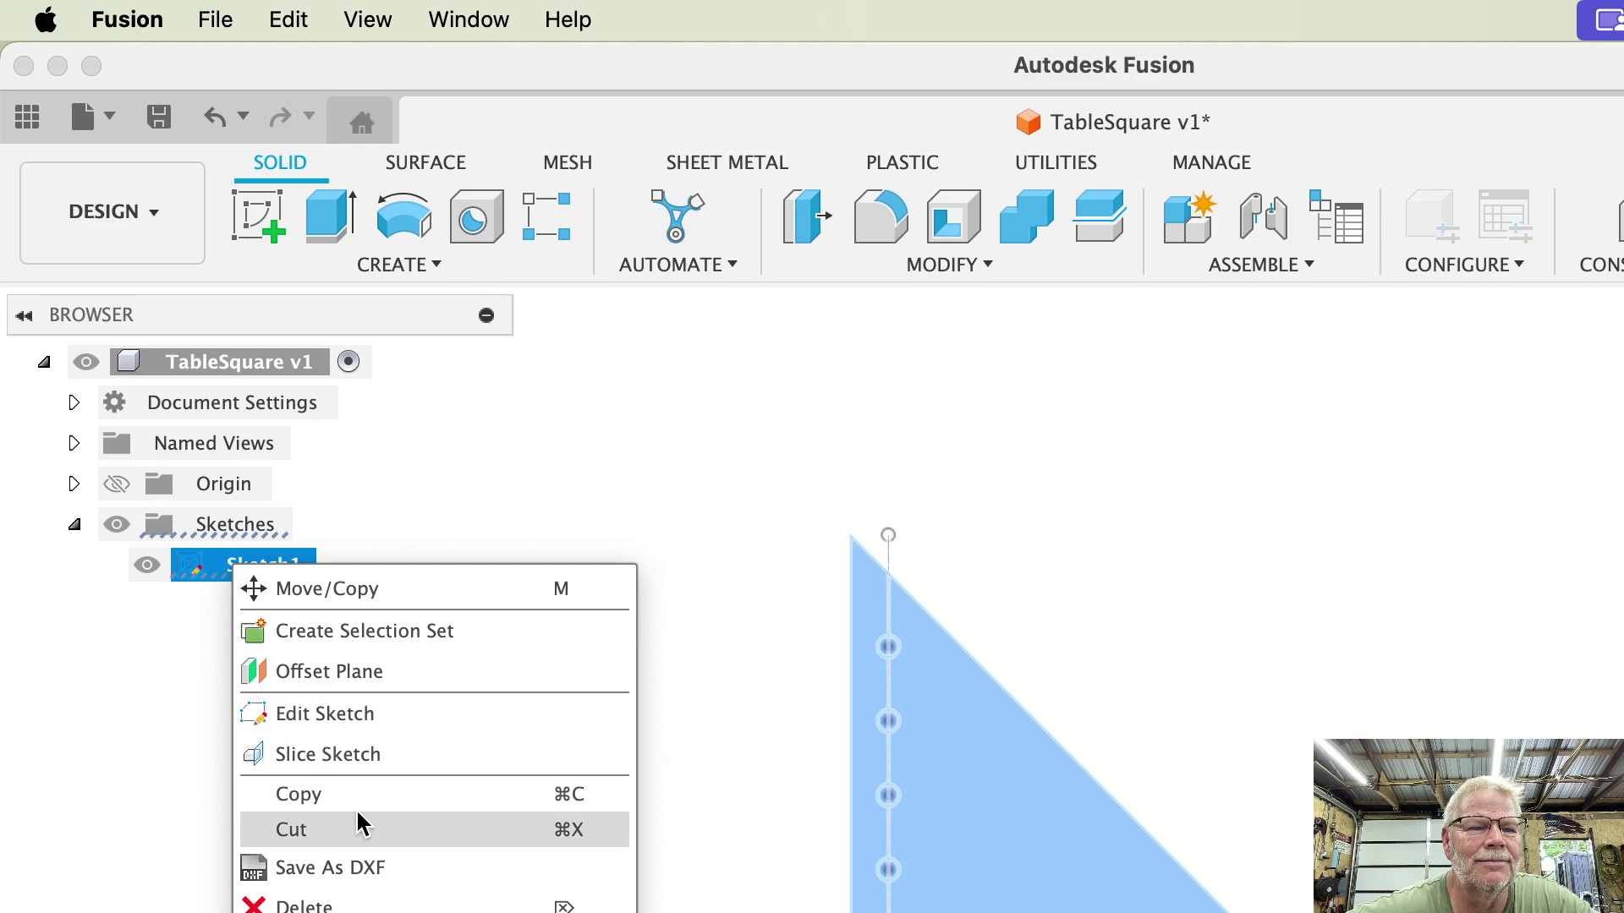
{"action": "left_click", "coordinate": [360, 714]}
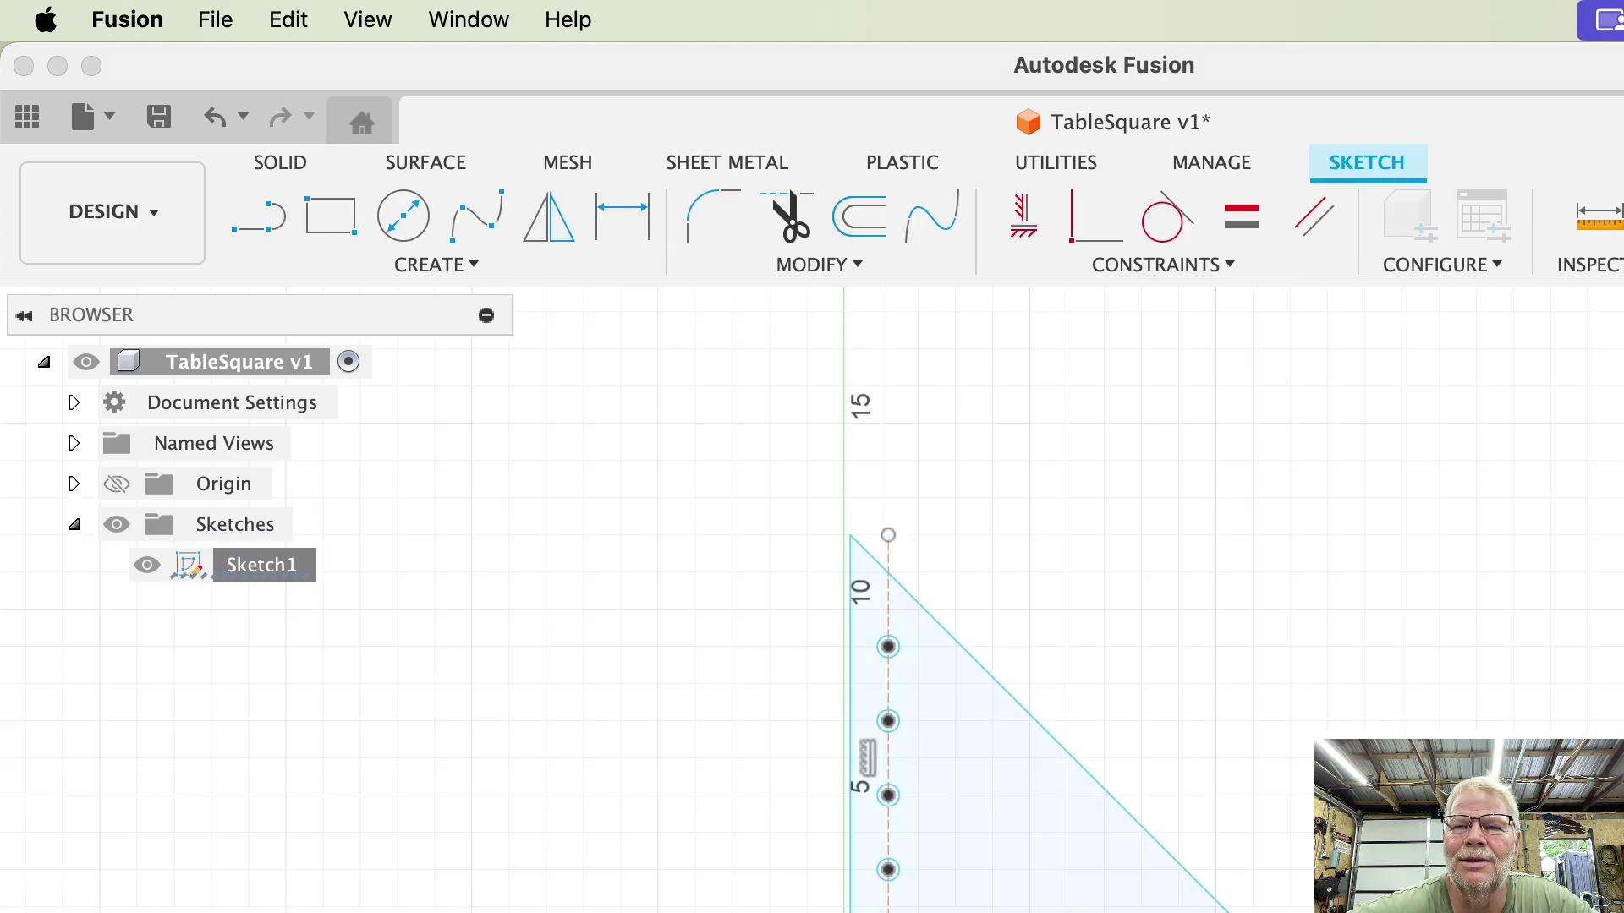
{"action": "left_click", "coordinate": [790, 222]}
{"action": "left_click", "coordinate": [890, 554]}
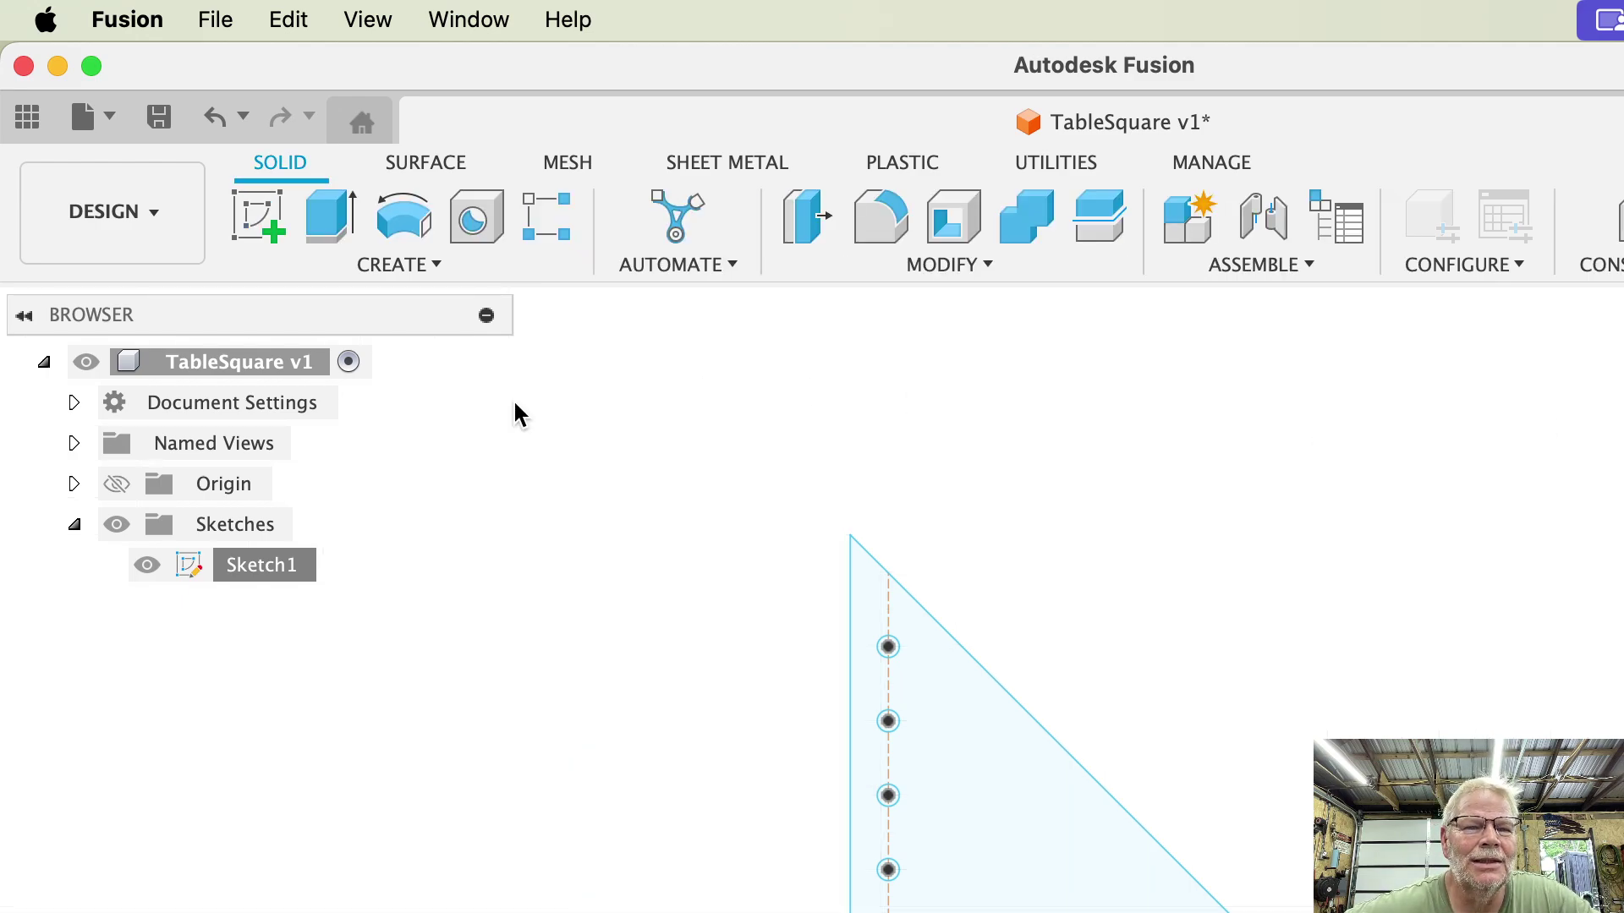
Switch to the Manufacture workspace and start a new setup using the Razorweld 45 from the local machines
{"action": "left_click", "coordinate": [159, 211]}
{"action": "mouse_move", "coordinate": [166, 597]}
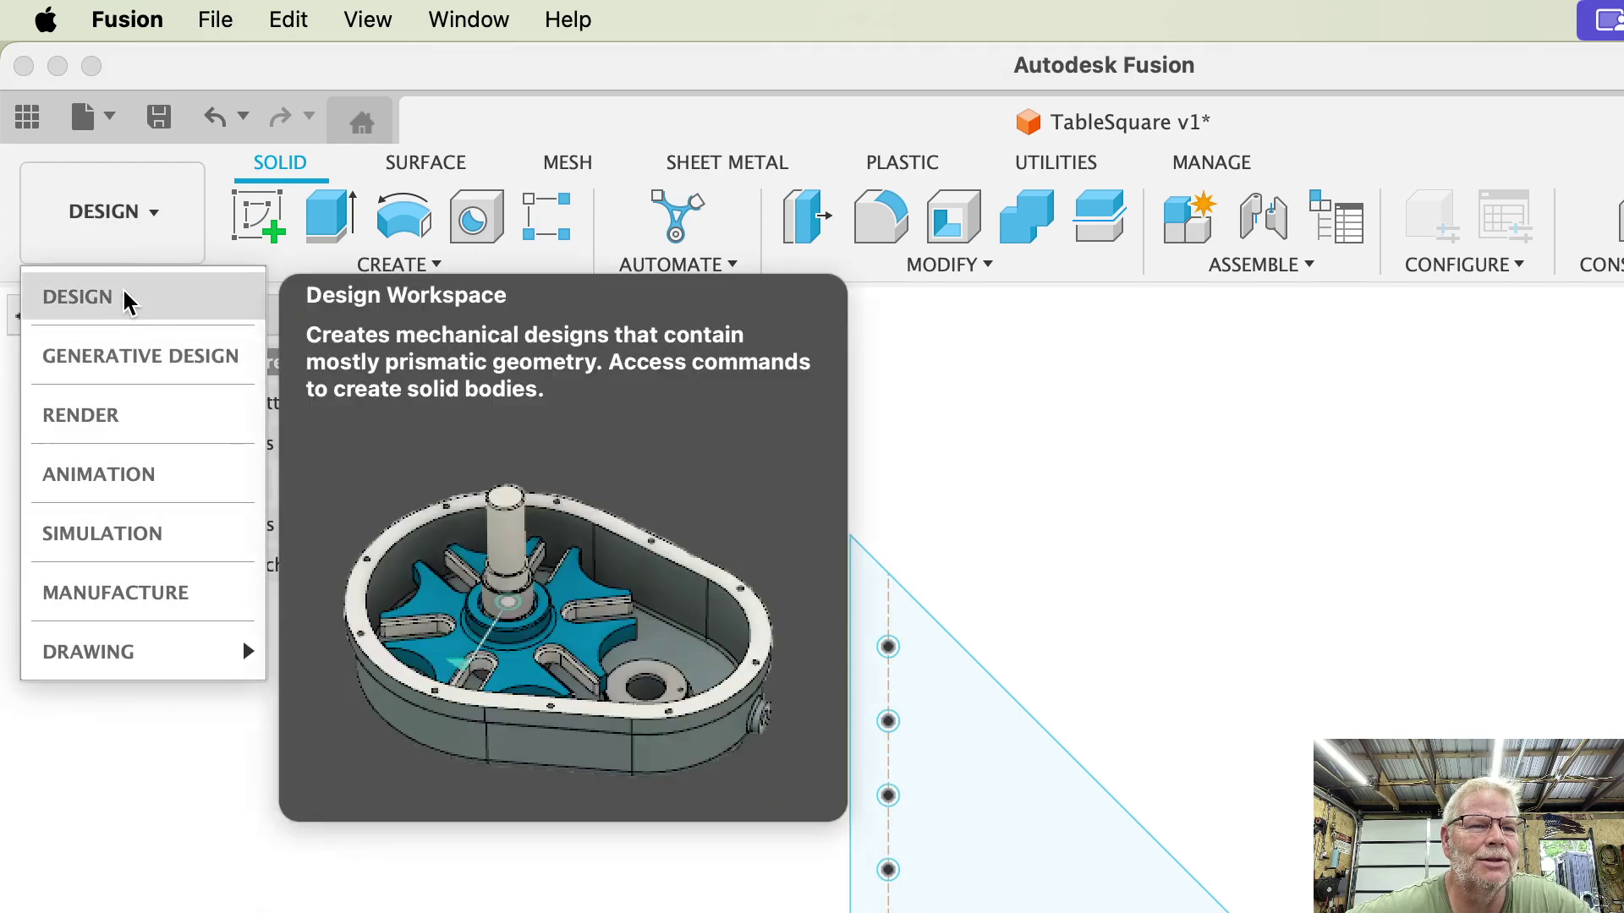
{"action": "left_click", "coordinate": [152, 595]}
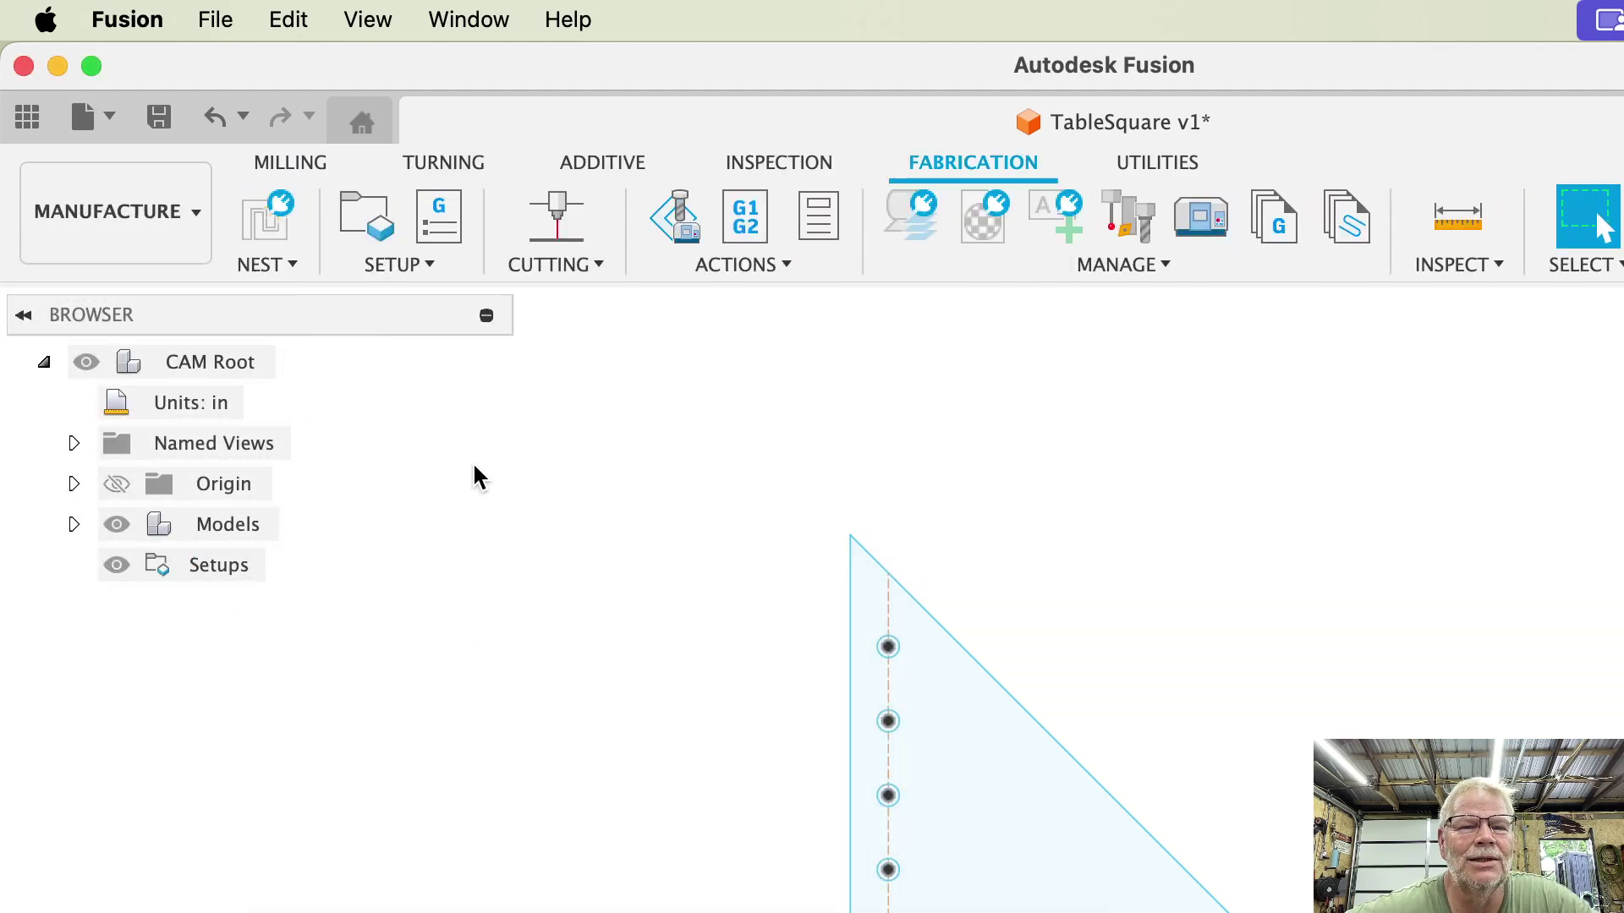
{"action": "left_click", "coordinate": [359, 218]}
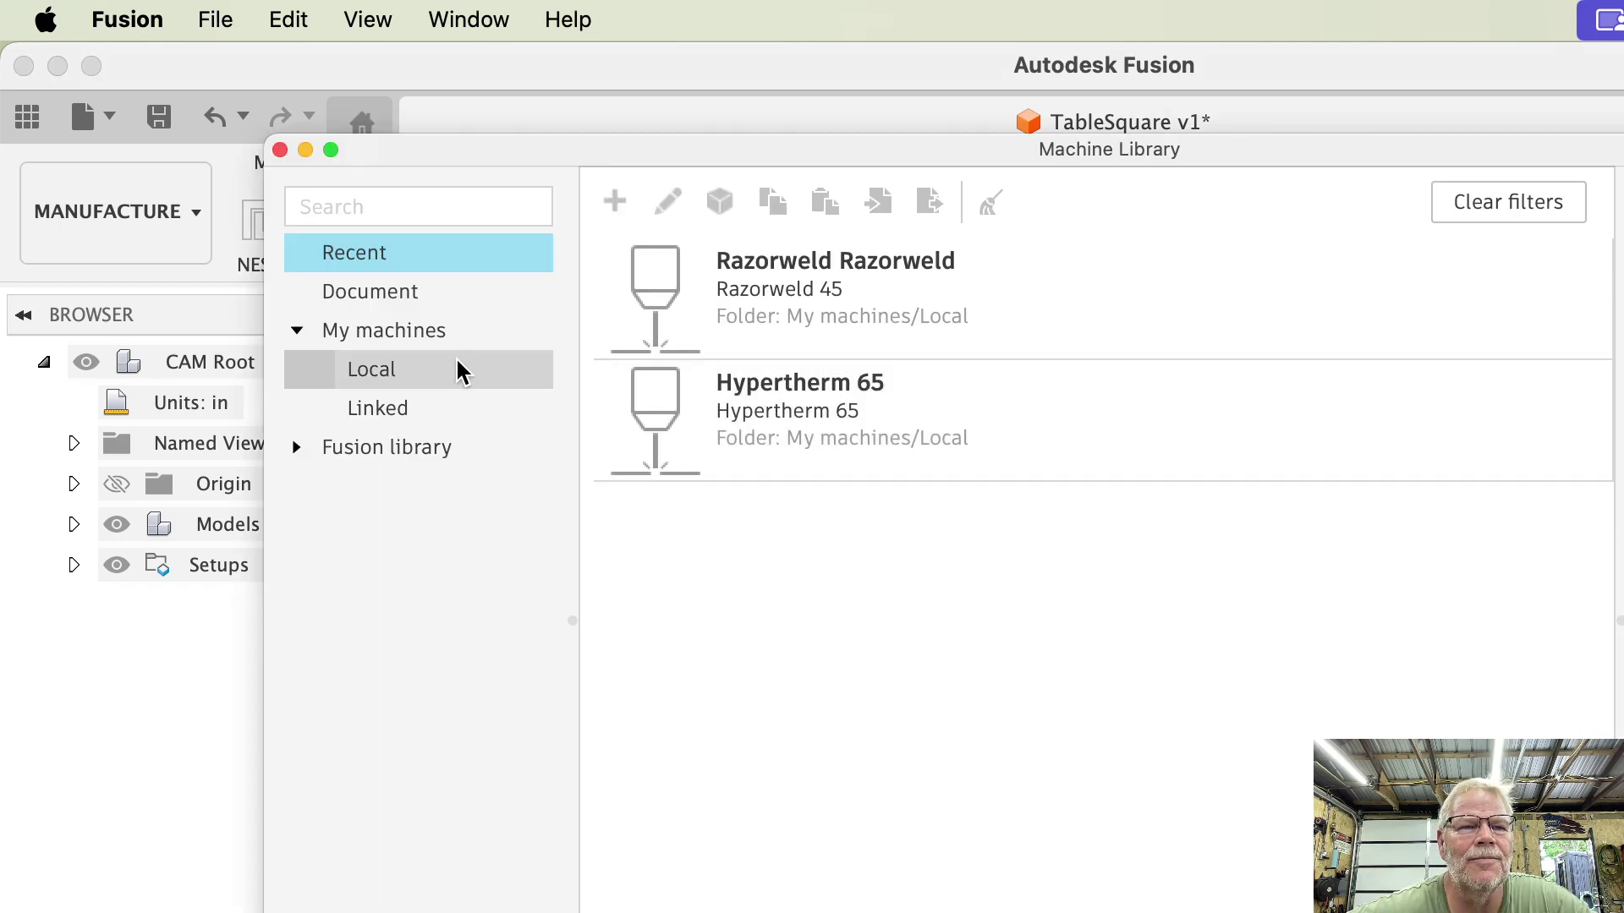
{"action": "left_click", "coordinate": [458, 370]}
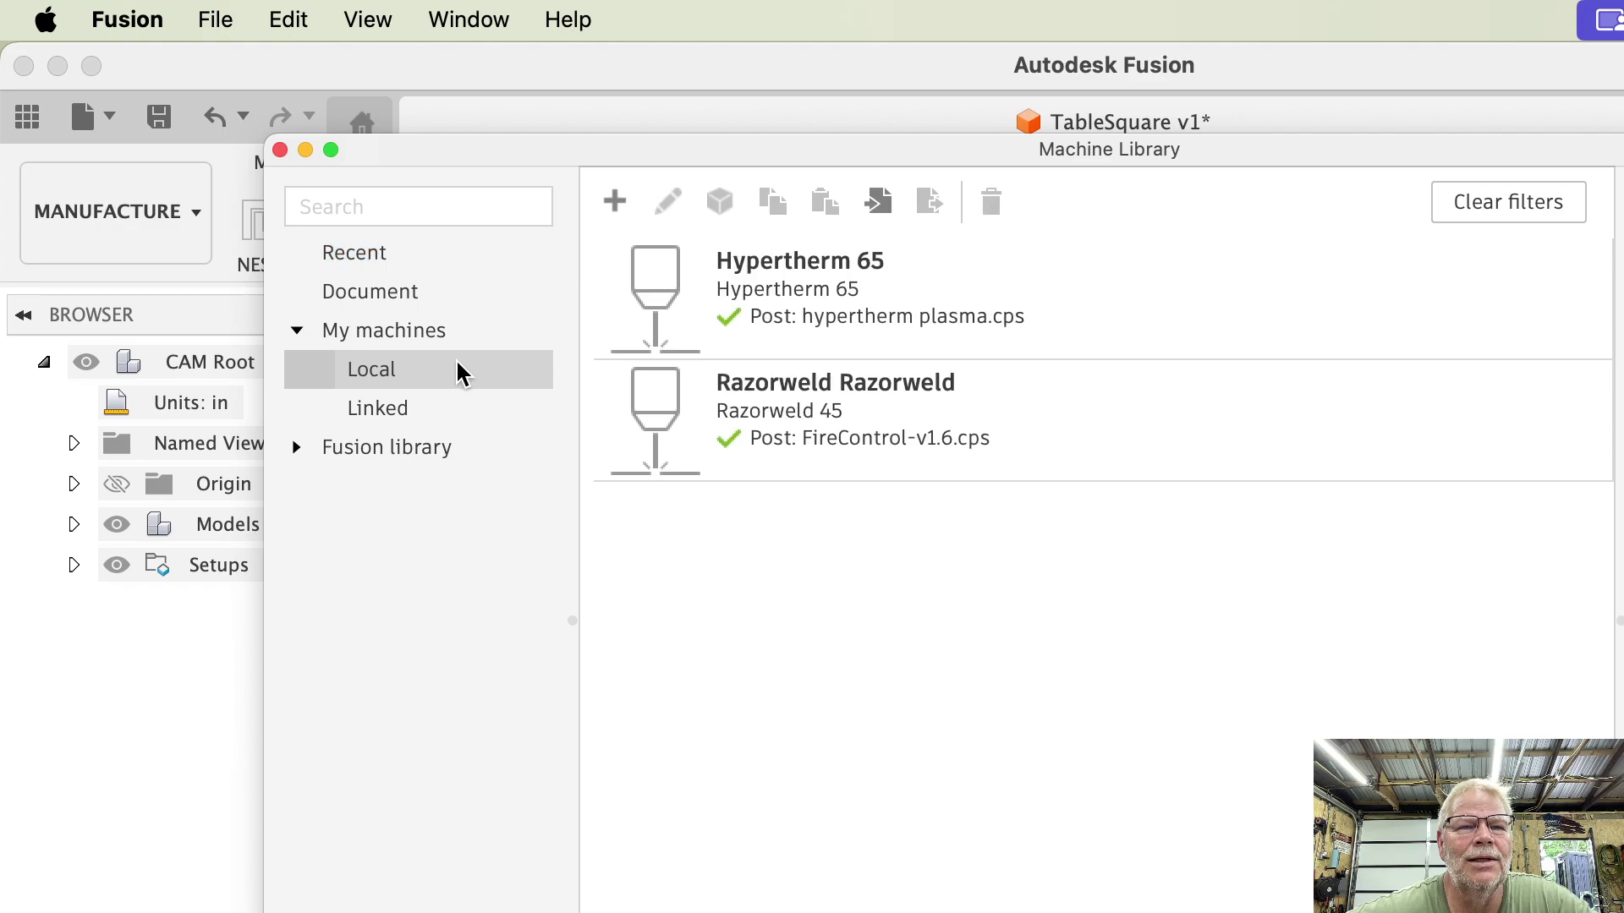
{"action": "left_click", "coordinate": [911, 432]}
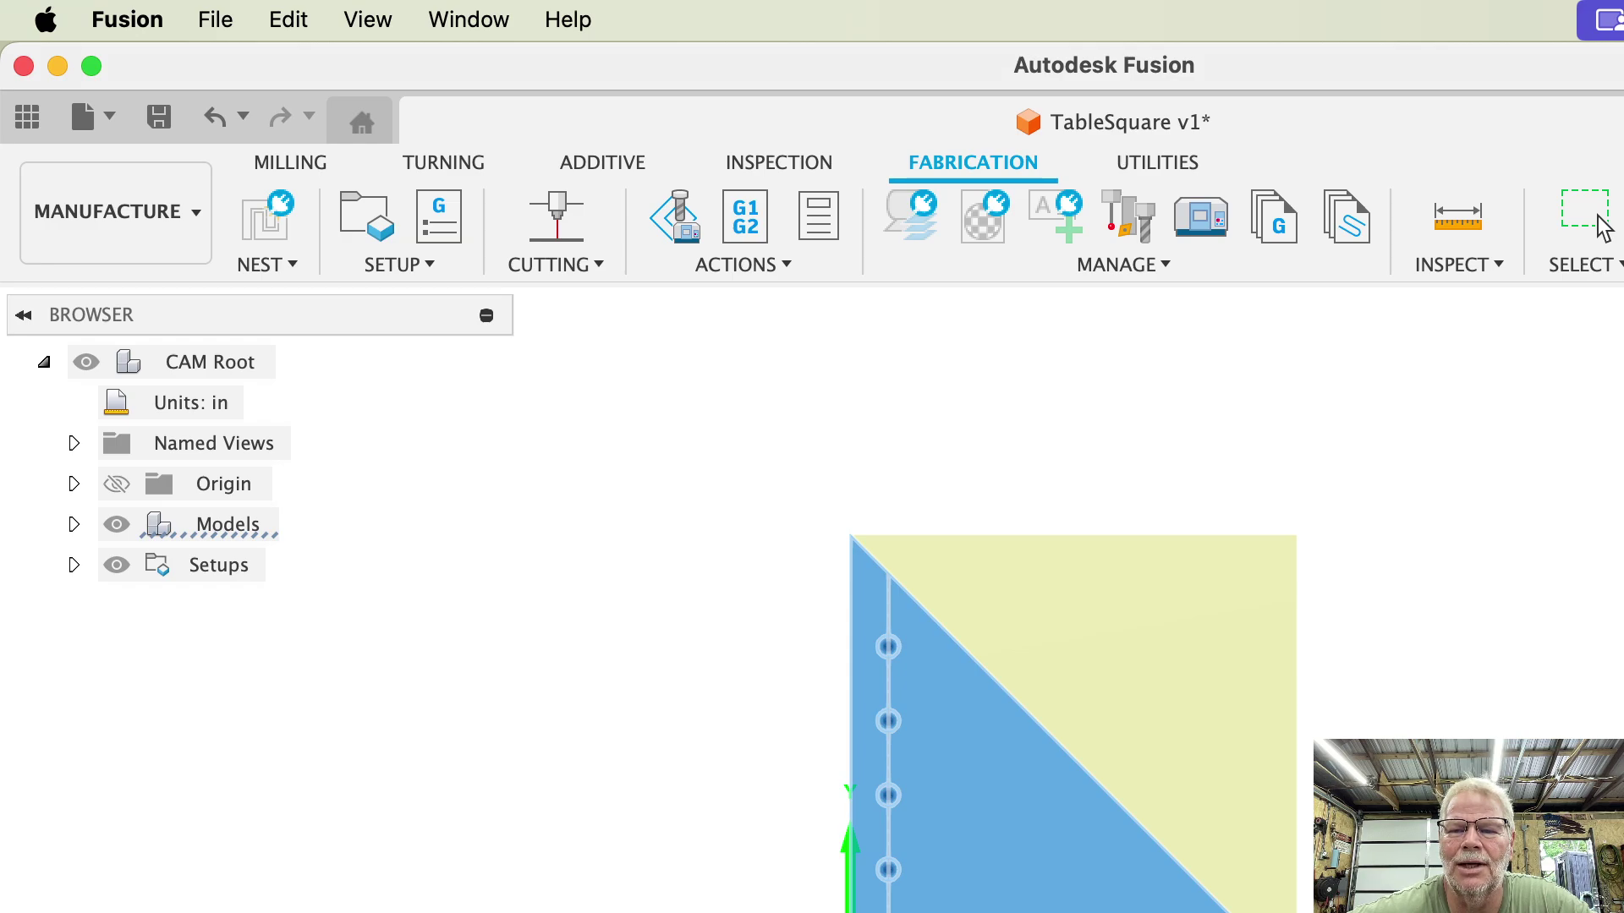
Complete the setup and start a 2D Profile cutting operation with the Razerweld 45 plasma cutter from the local tool library
{"action": "key", "text": "Return"}
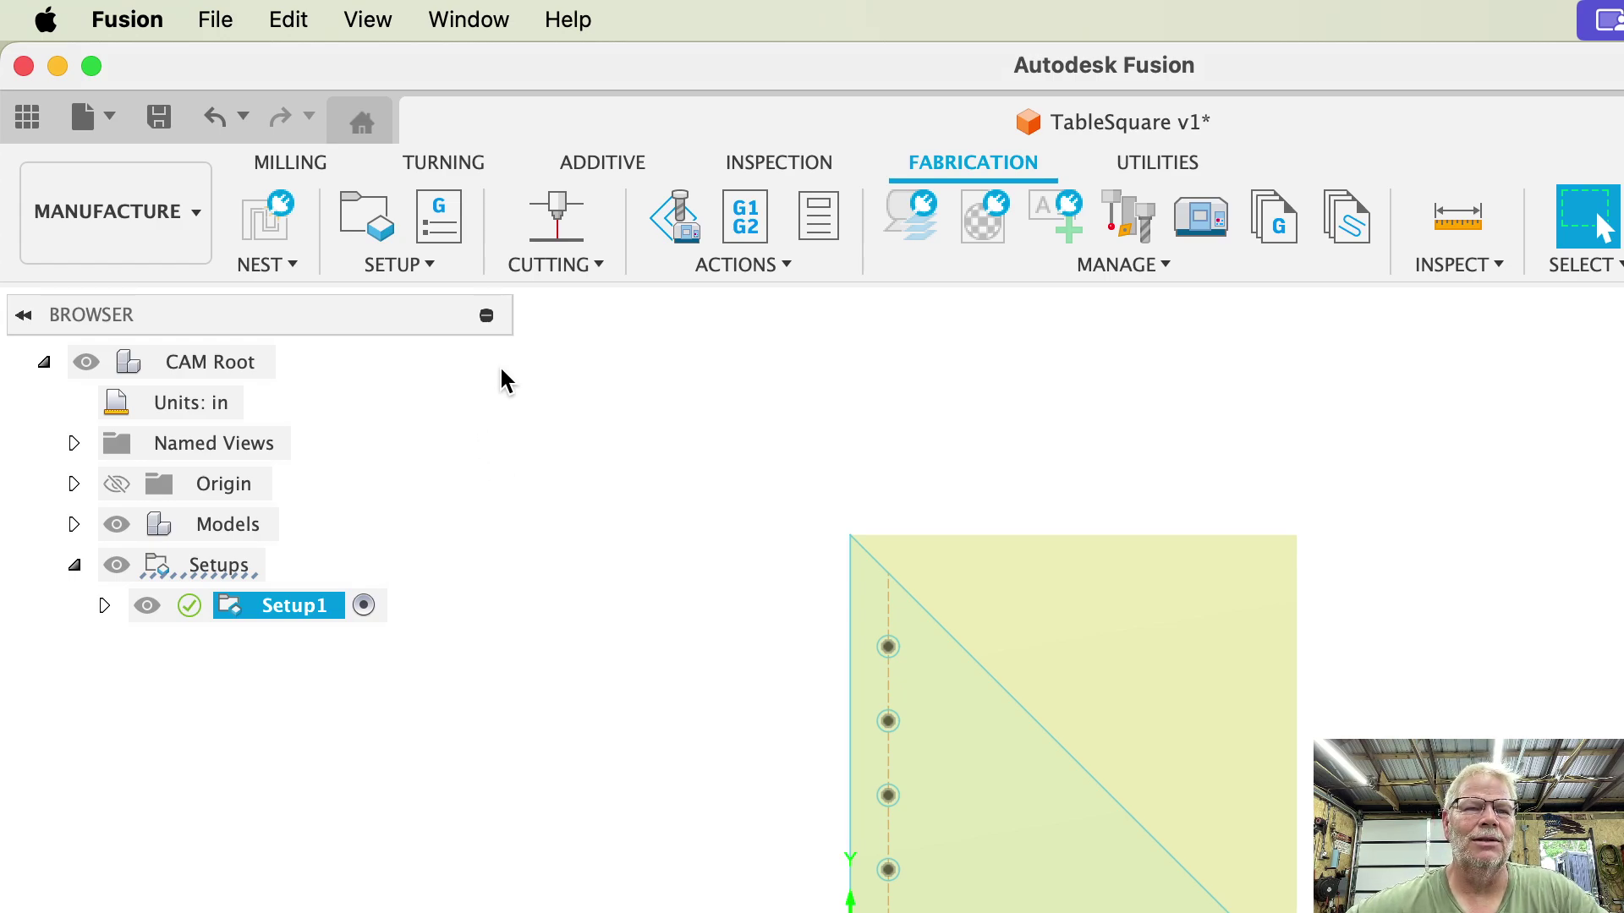
{"action": "left_click", "coordinate": [560, 215]}
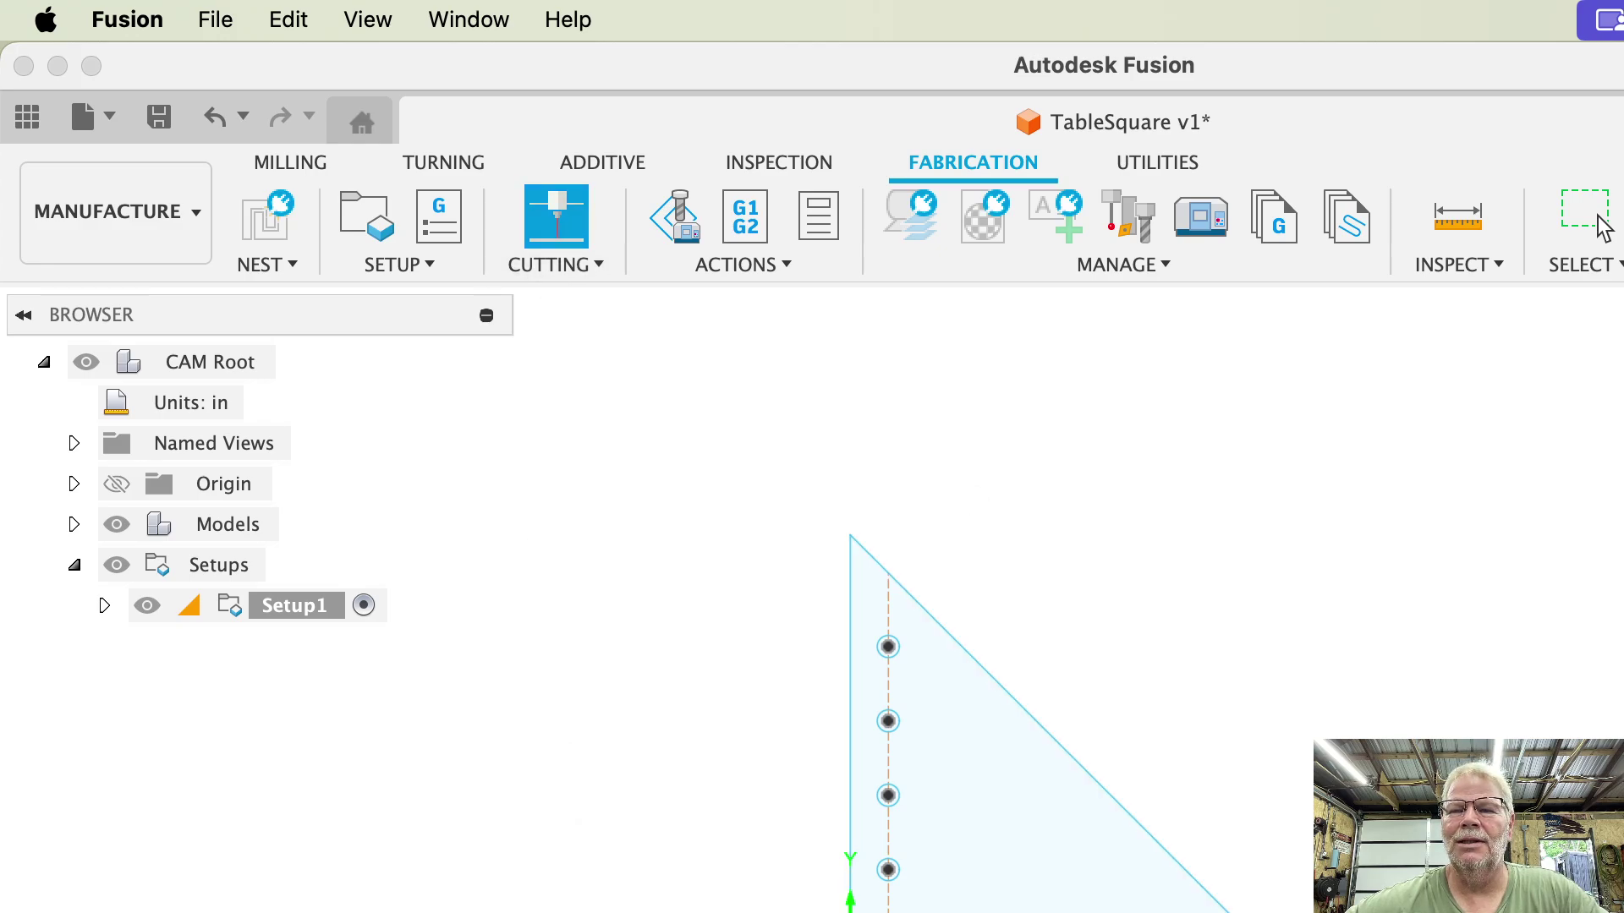
{"action": "left_click", "coordinate": [233, 342]}
{"action": "left_click", "coordinate": [565, 313]}
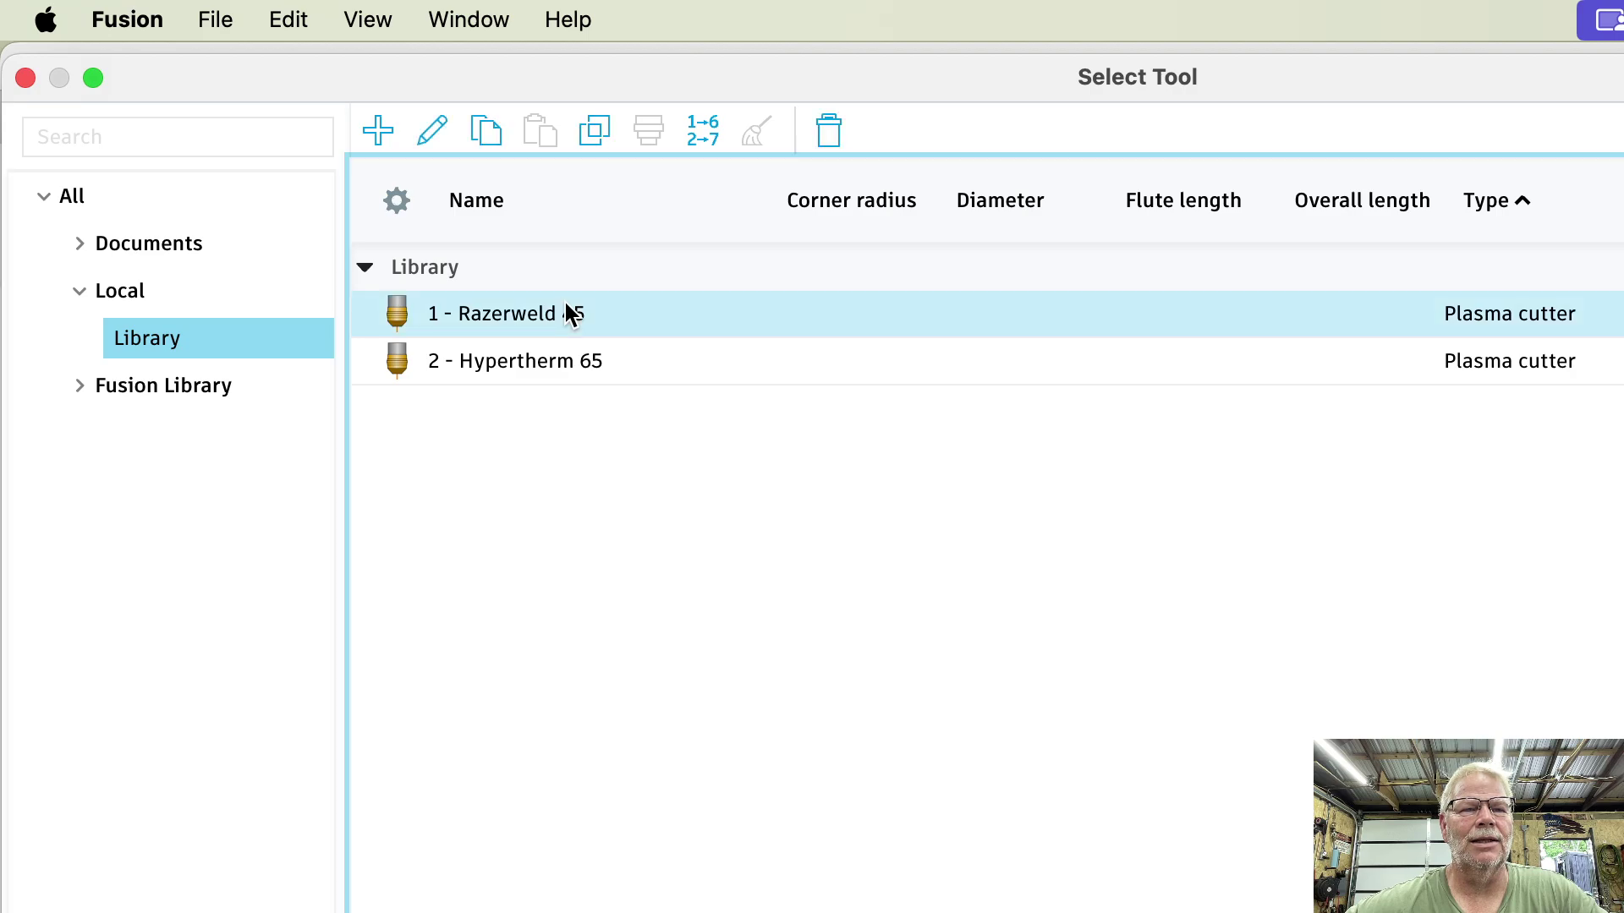
{"action": "left_click", "coordinate": [1623, 912]}
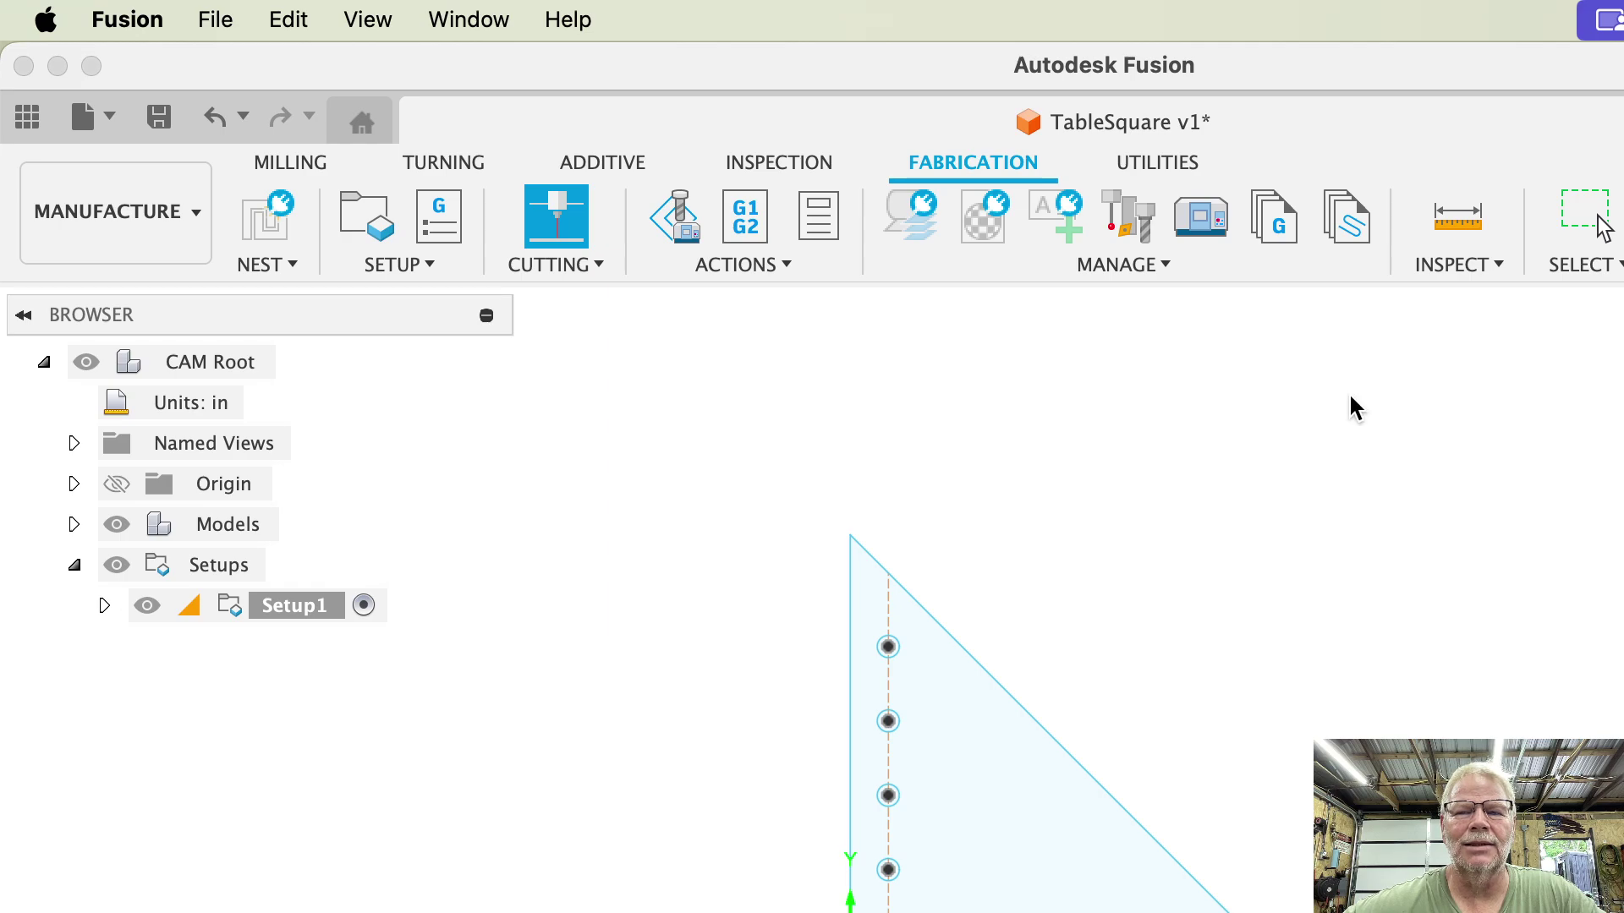
Use Sketch1 of the TableSquare model as the geometry for the 2D Profile cutting operation
{"action": "left_click", "coordinate": [73, 525]}
{"action": "left_click", "coordinate": [104, 565]}
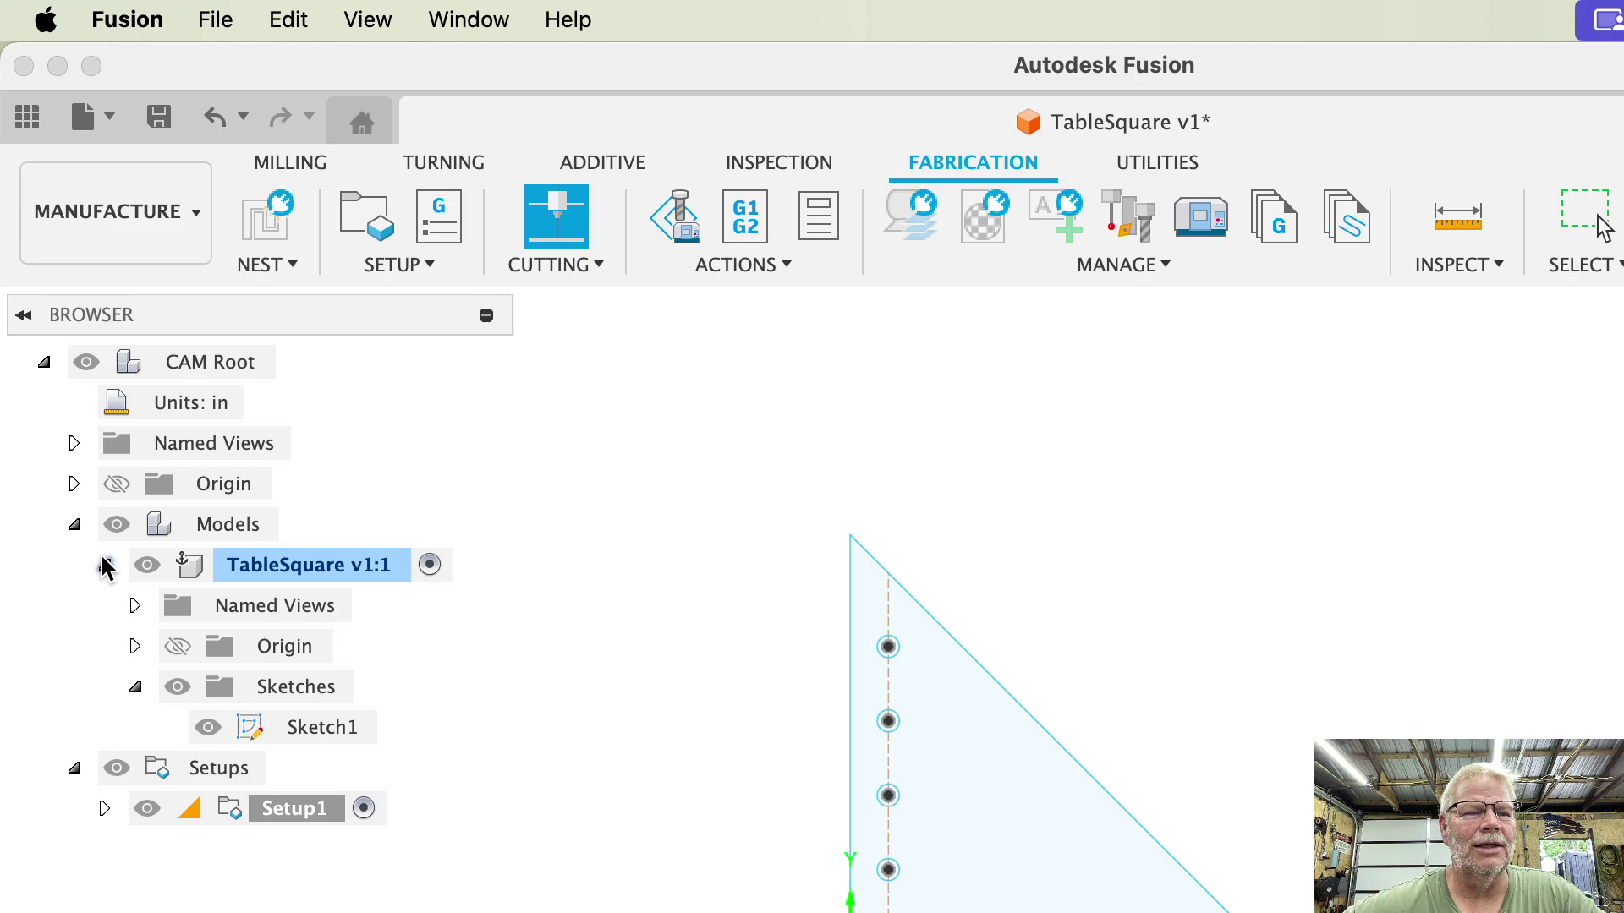
{"action": "left_click", "coordinate": [308, 729]}
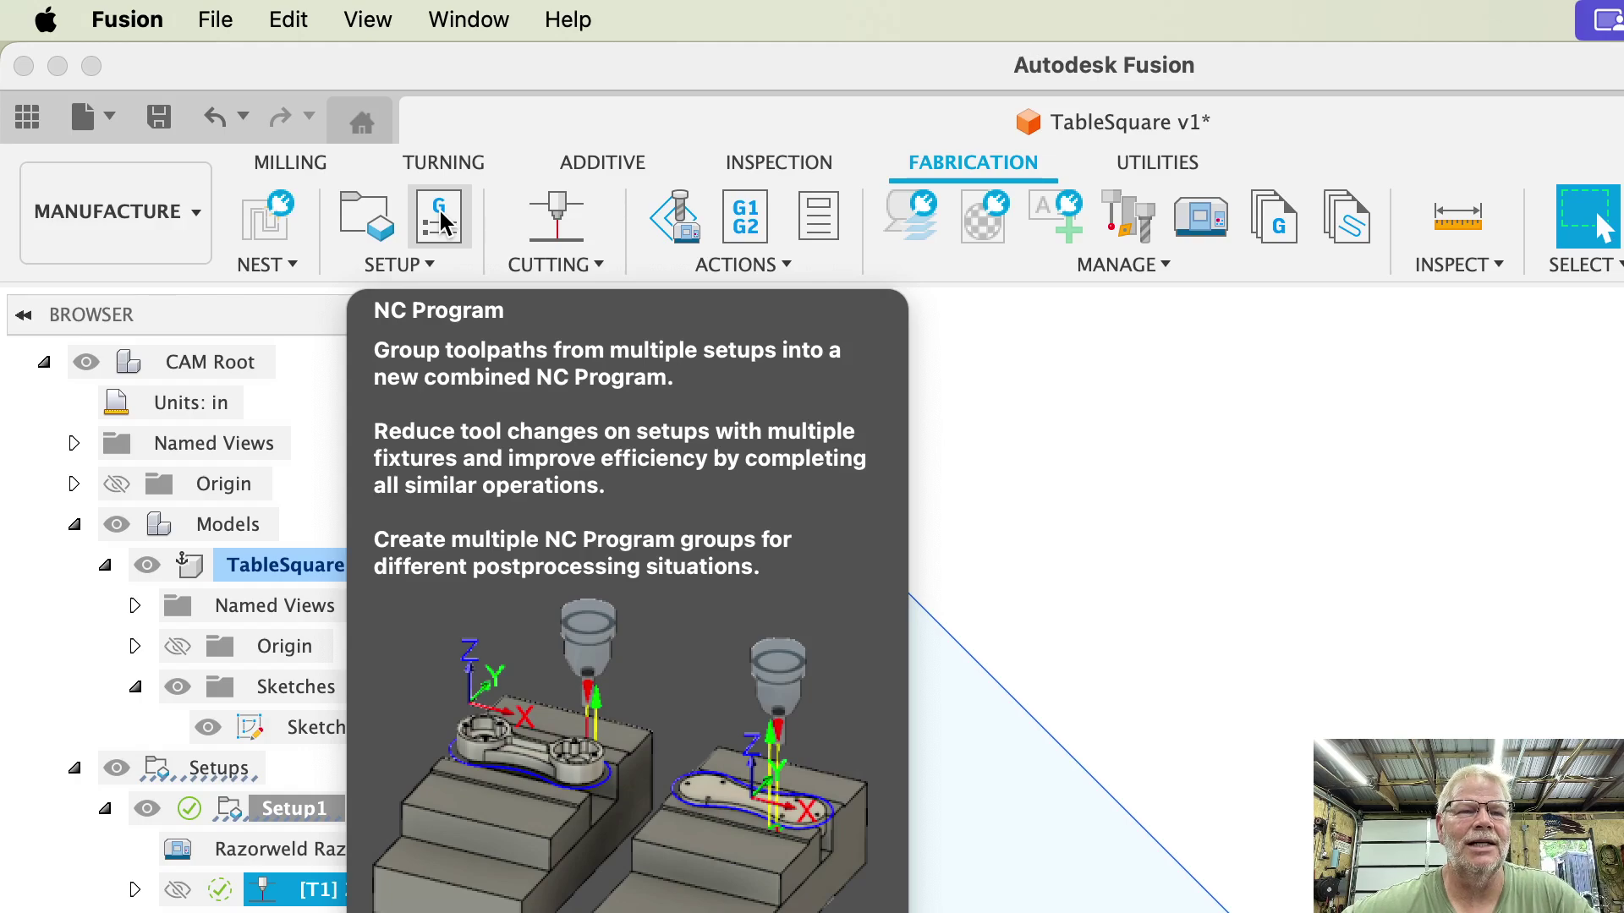
Create an NC program named TableSquare with a pierce delay of 1 second and post it
{"action": "left_click", "coordinate": [439, 221]}
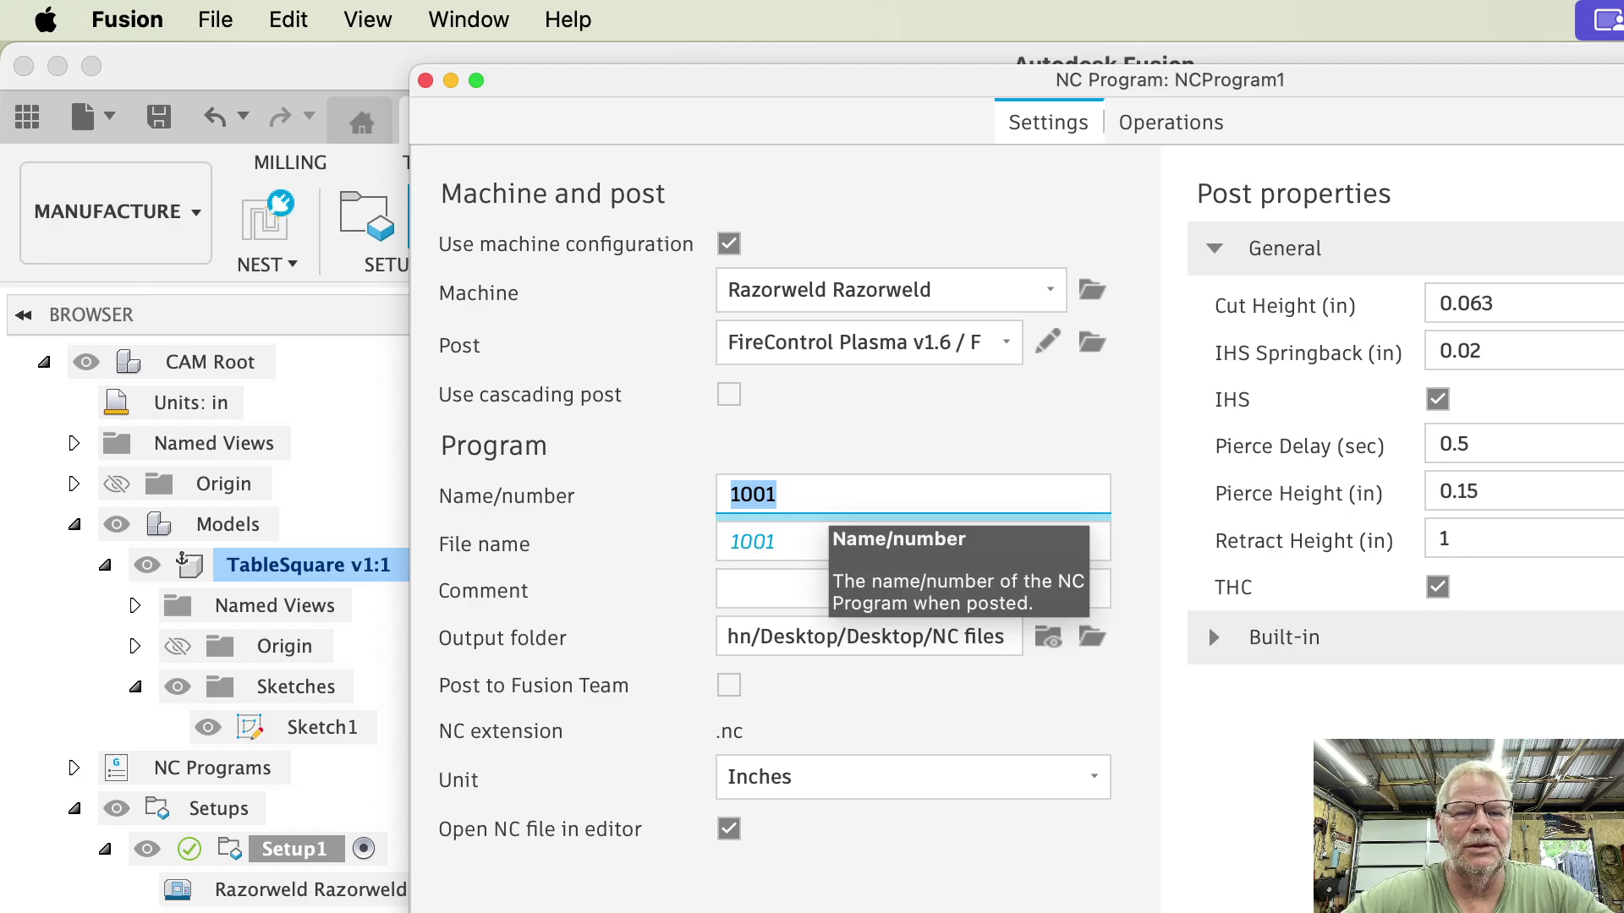
{"action": "type", "text": "TableSquare"}
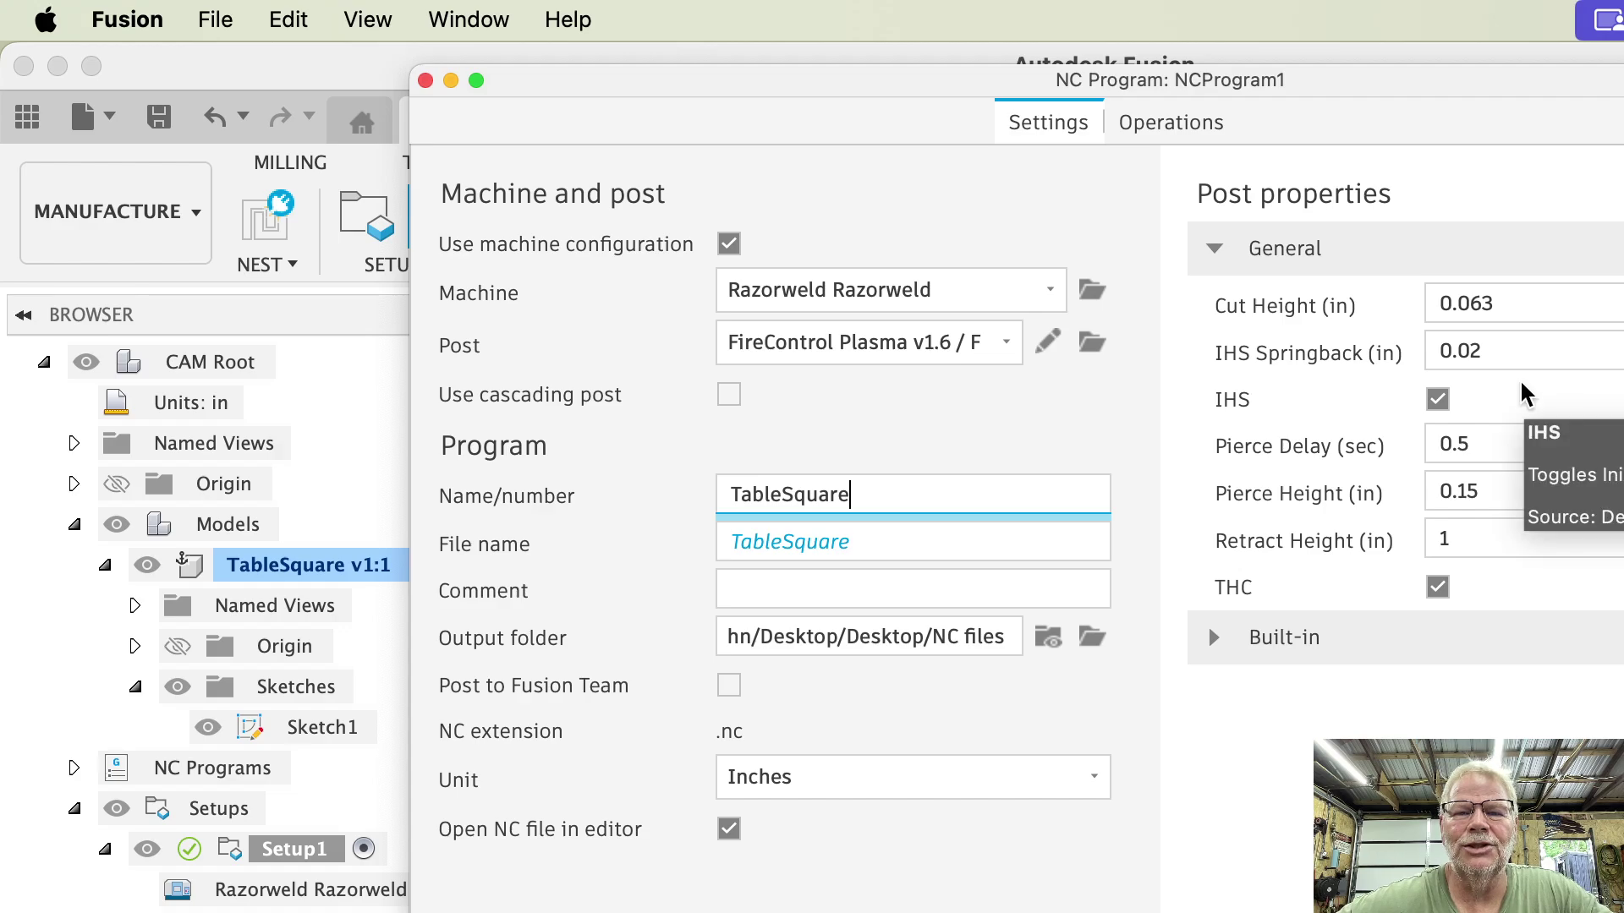
{"action": "left_click", "coordinate": [1505, 444]}
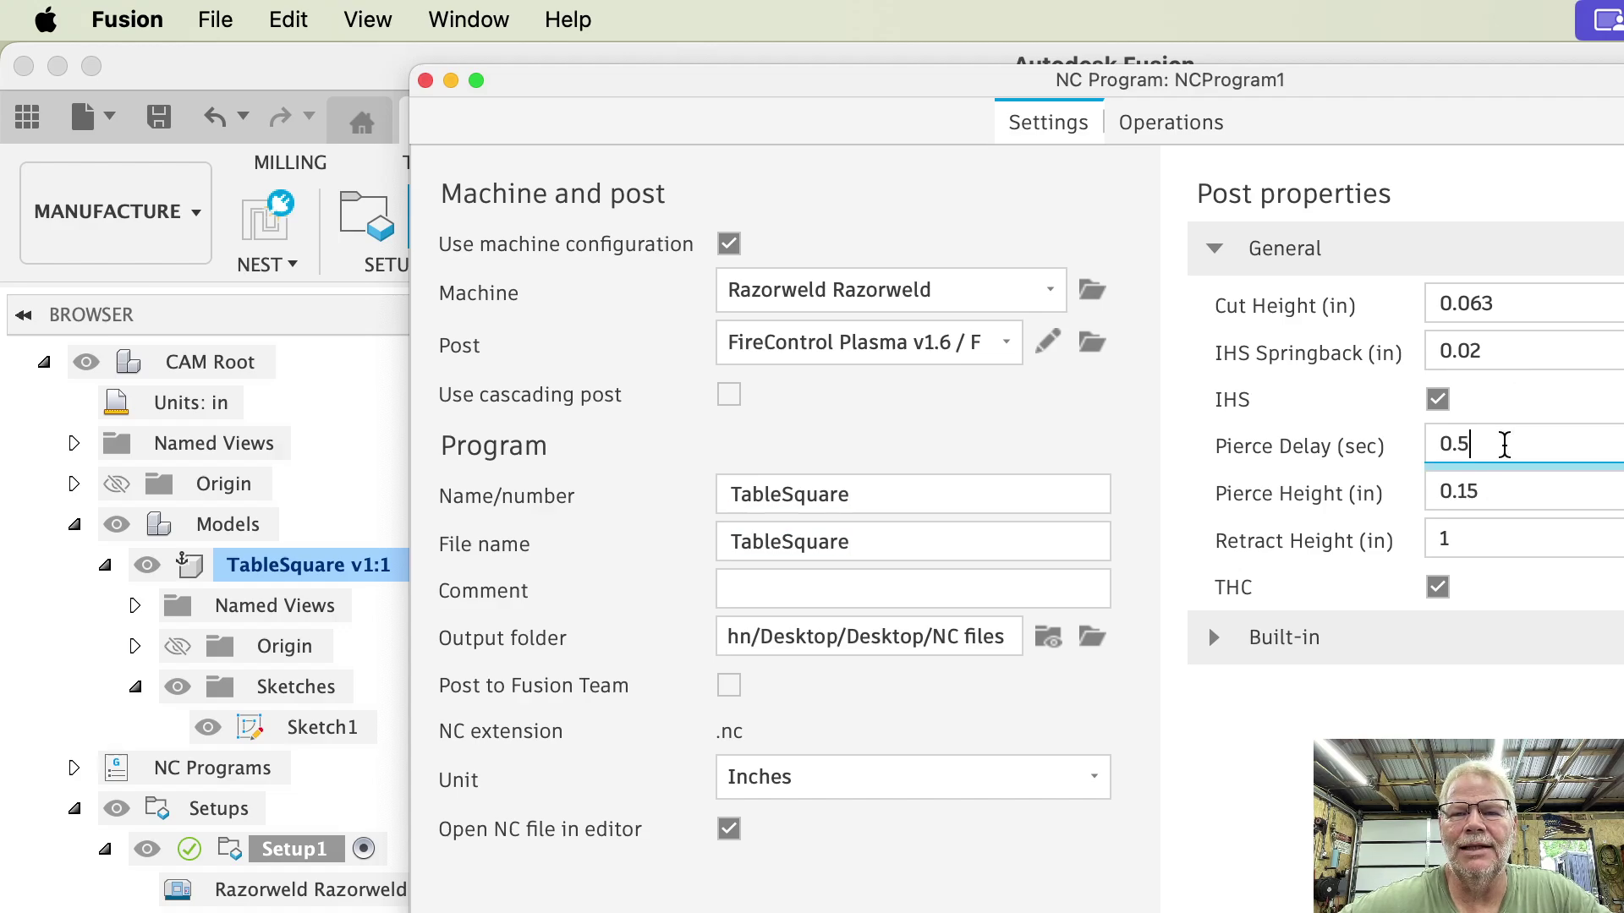
{"action": "key", "text": "BackSpace"}
{"action": "key", "text": "BackSpace"}
{"action": "key", "text": "BackSpace"}
{"action": "type", "text": "1"}
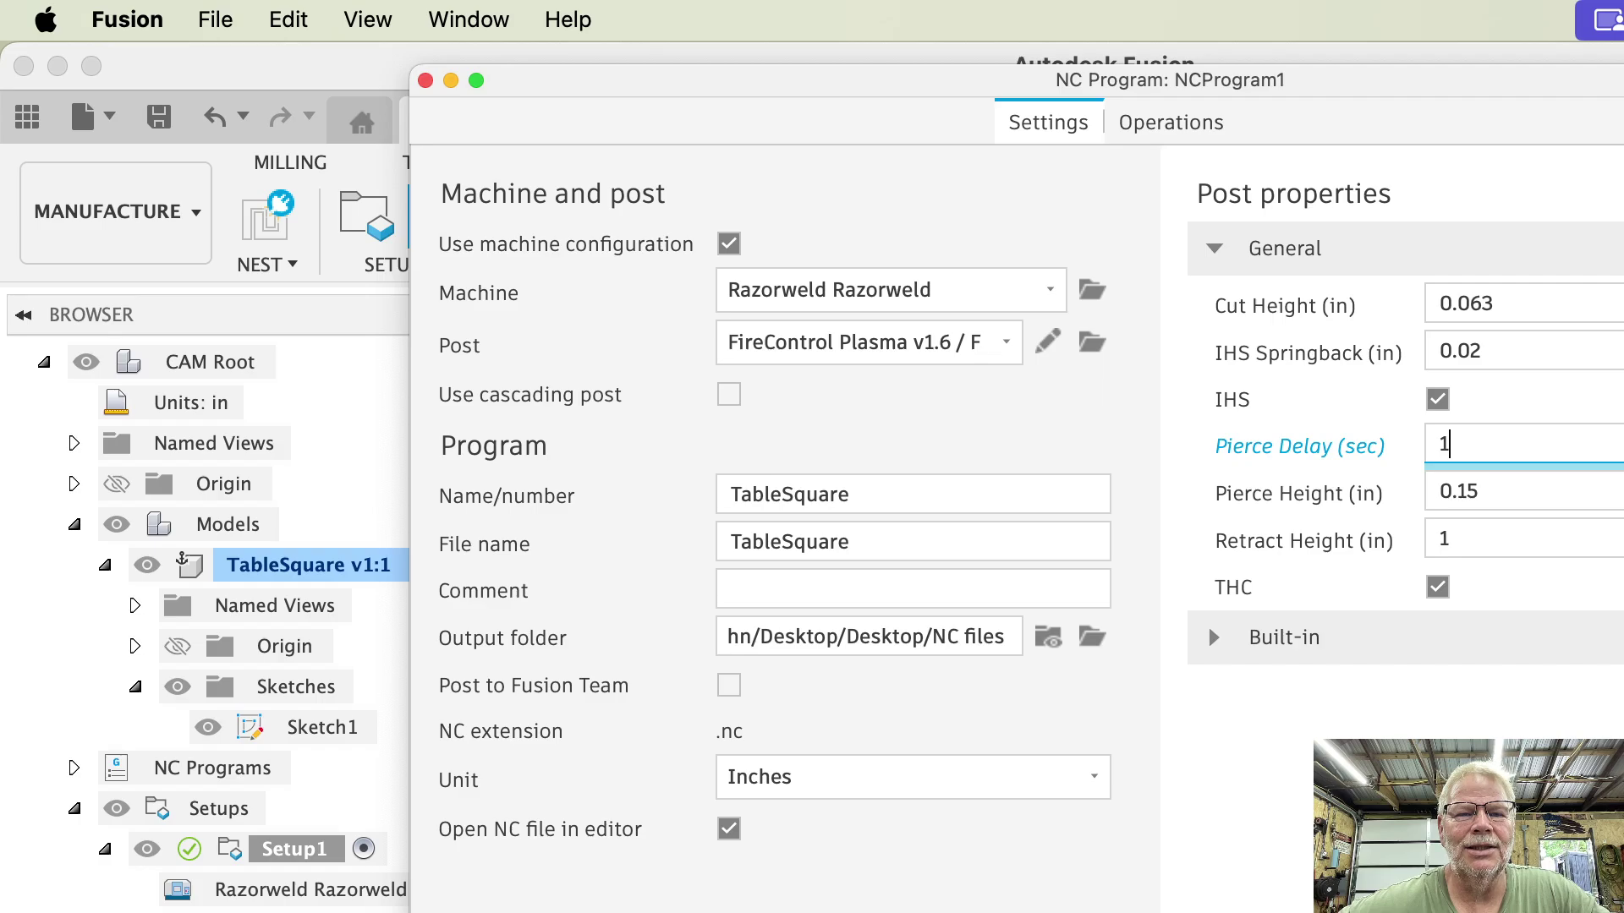
{"action": "key", "text": "Return"}
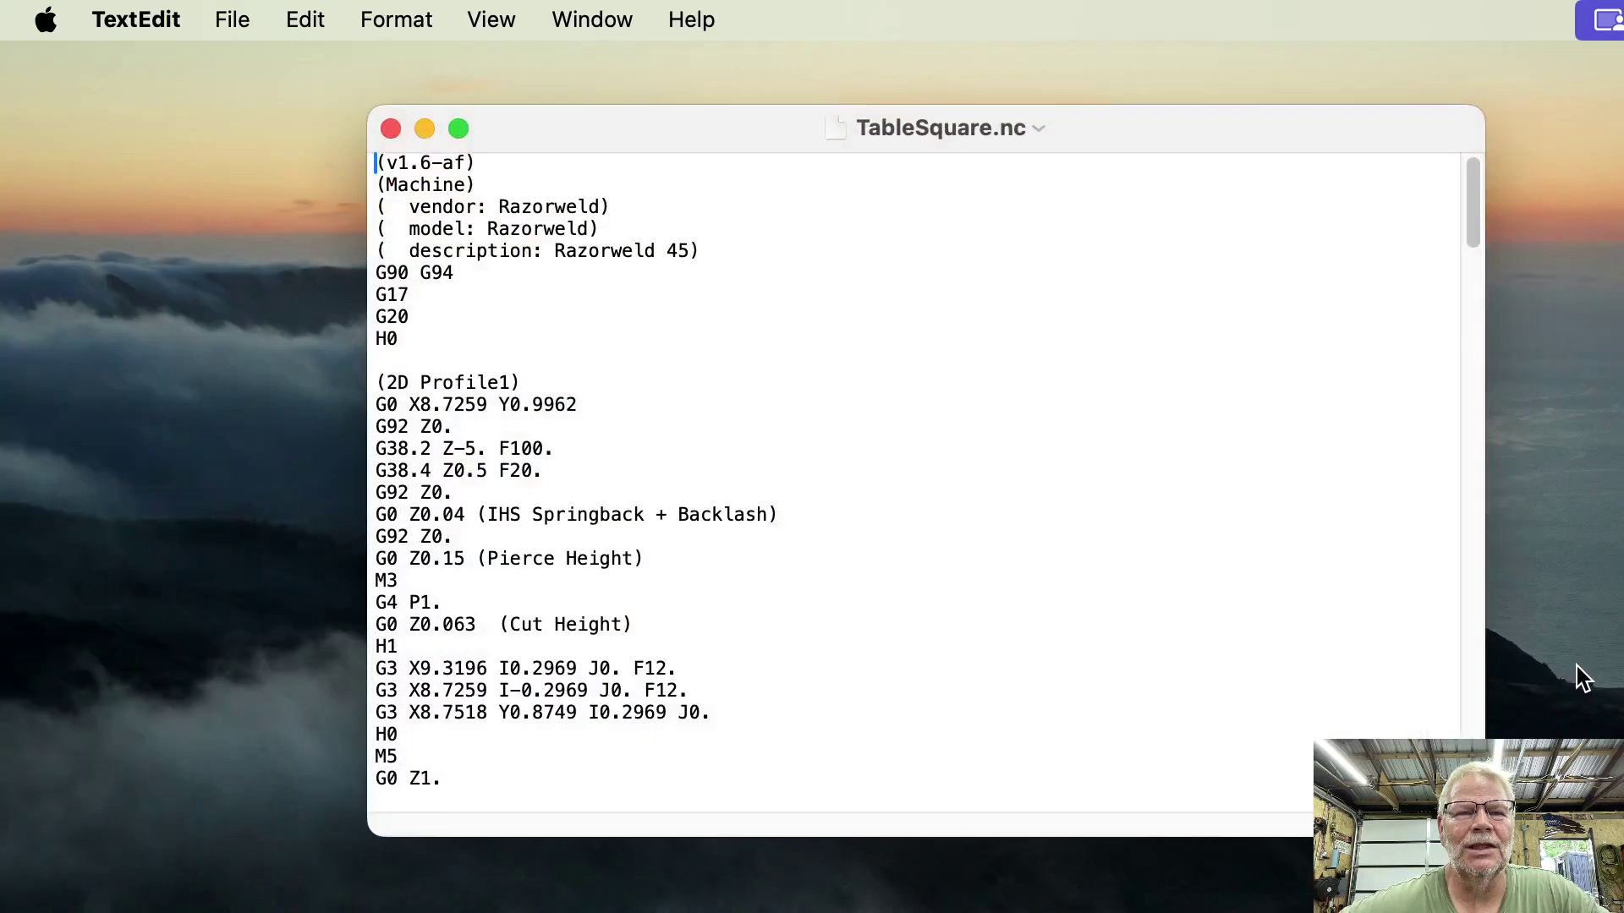
Review the G-code in the posted TableSquare.nc file and close it
{"action": "scroll", "coordinate": [598, 497], "scroll_direction": "down", "scroll_amount": 10}
{"action": "scroll", "coordinate": [598, 497], "scroll_direction": "down", "scroll_amount": 15}
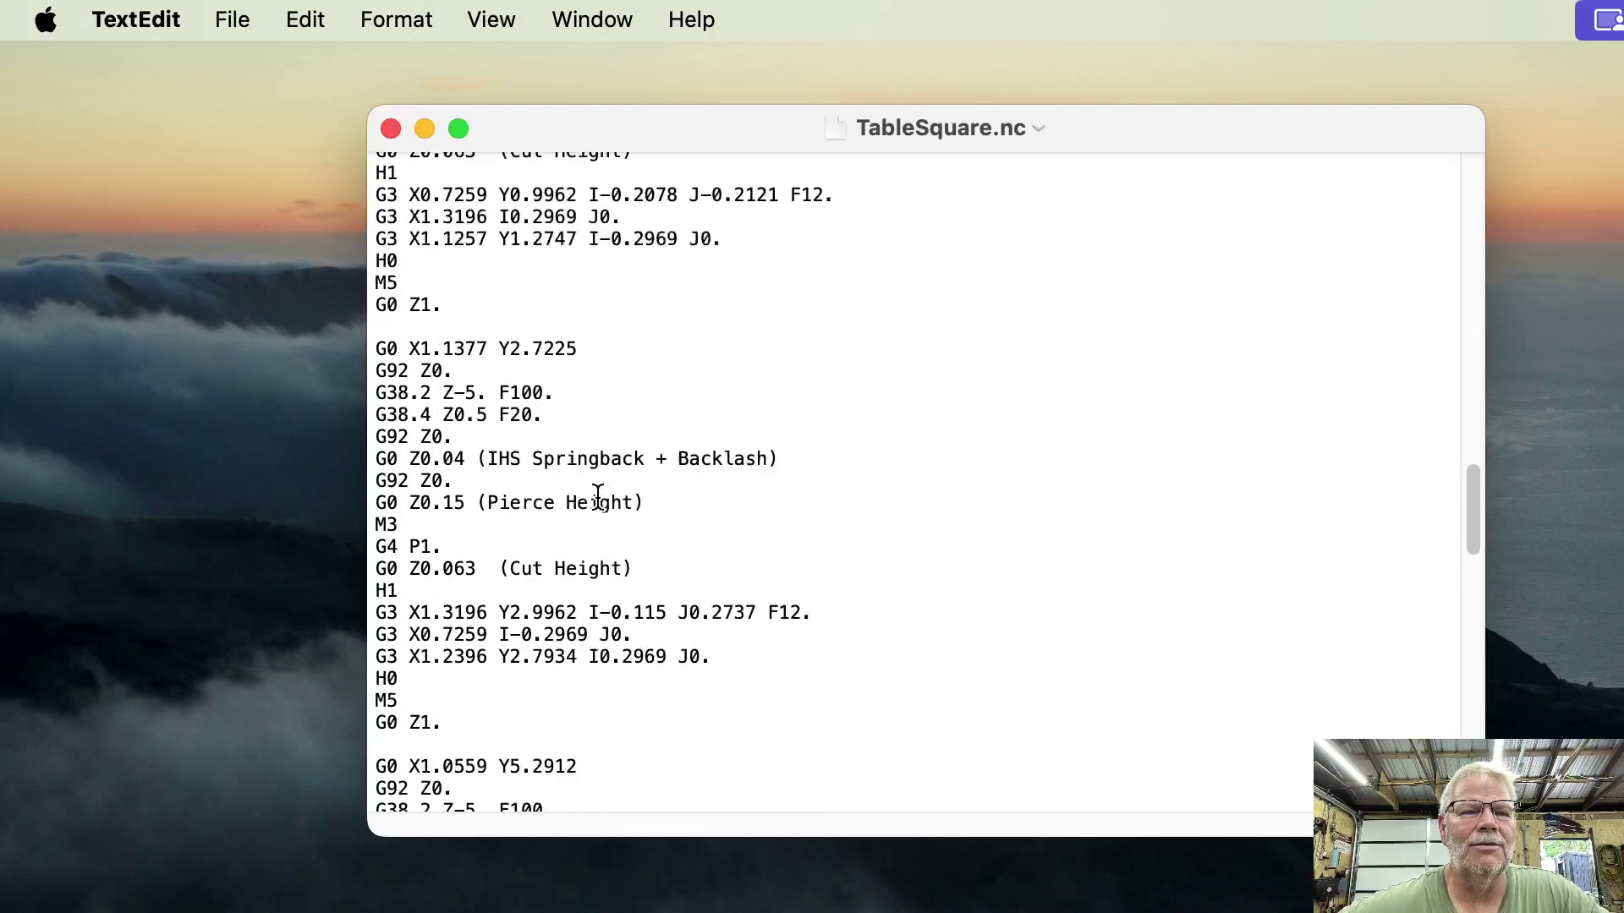
{"action": "scroll", "coordinate": [598, 498], "scroll_direction": "up", "scroll_amount": 20}
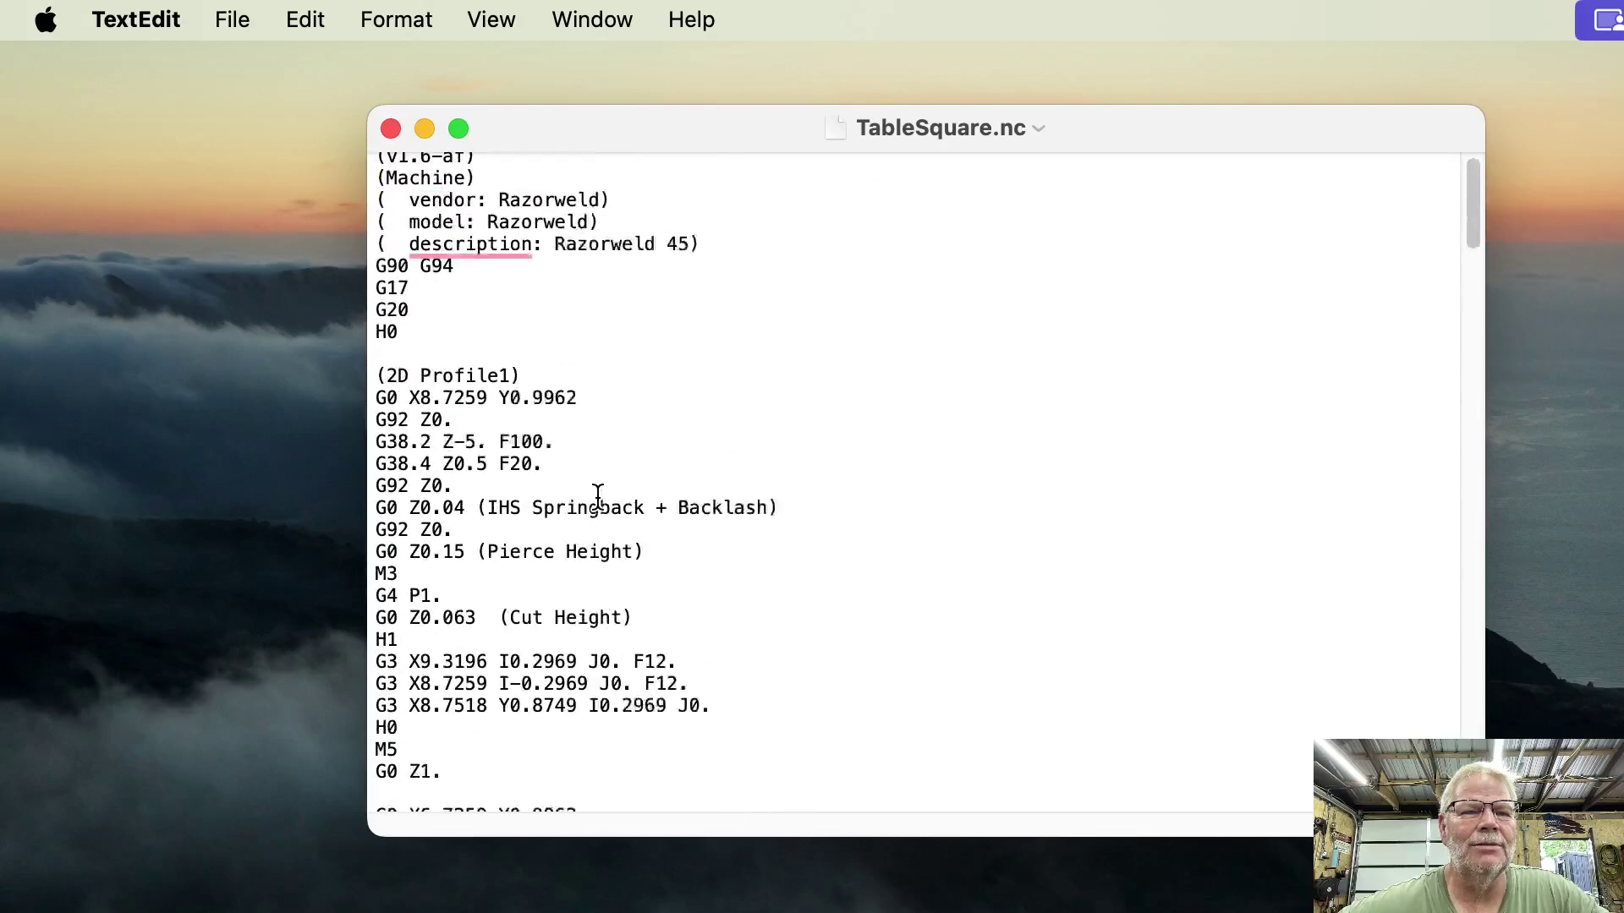
{"action": "left_click", "coordinate": [391, 129]}
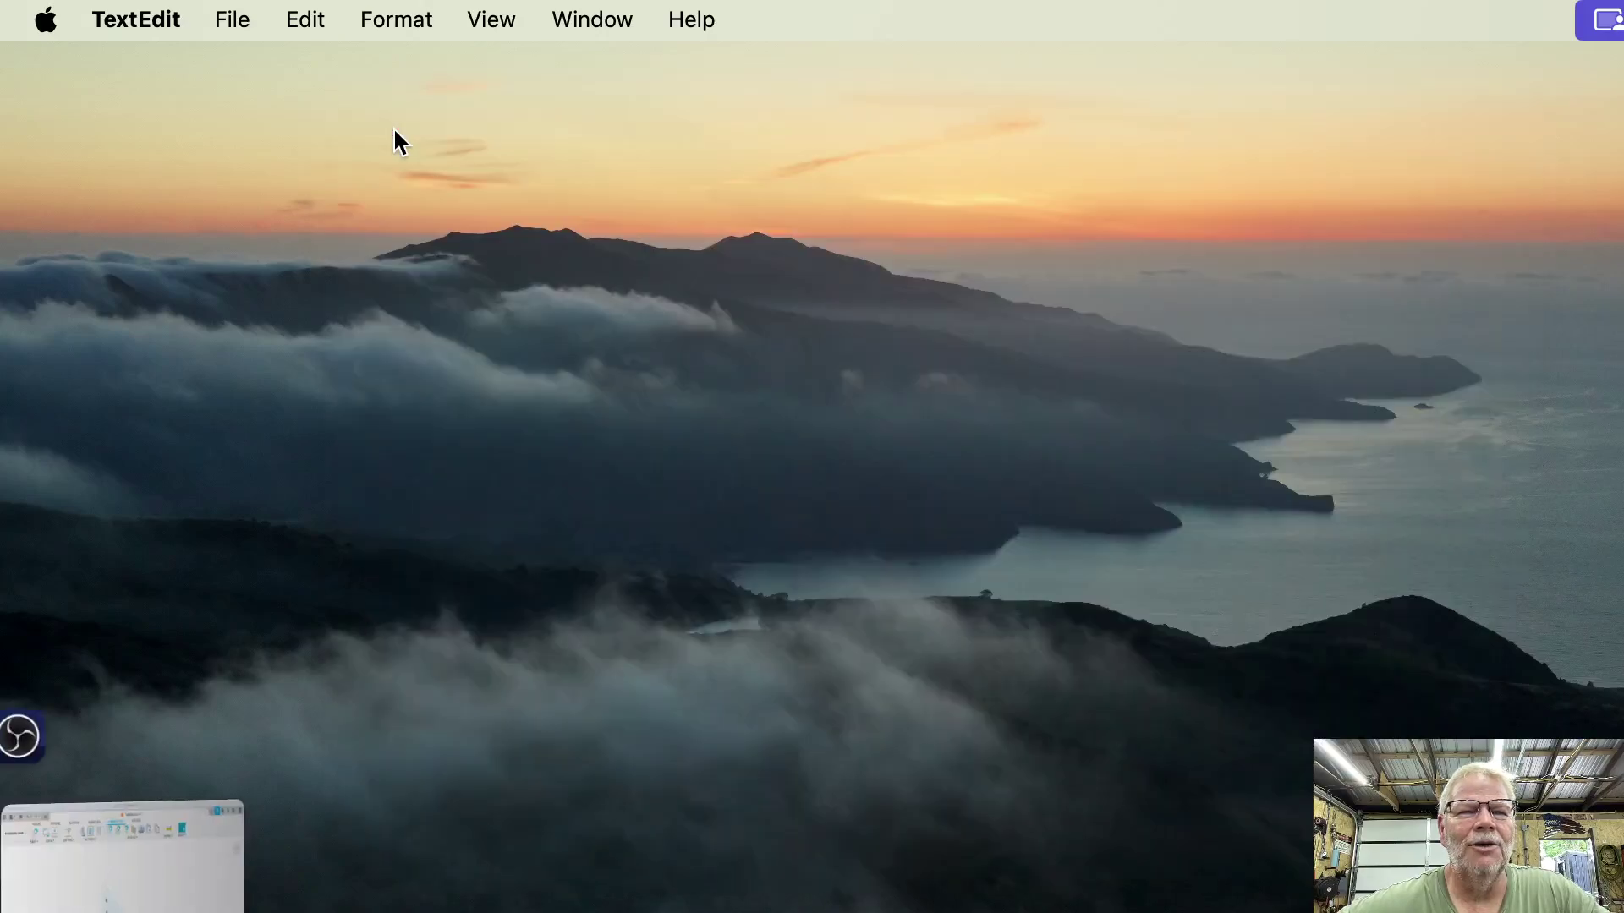